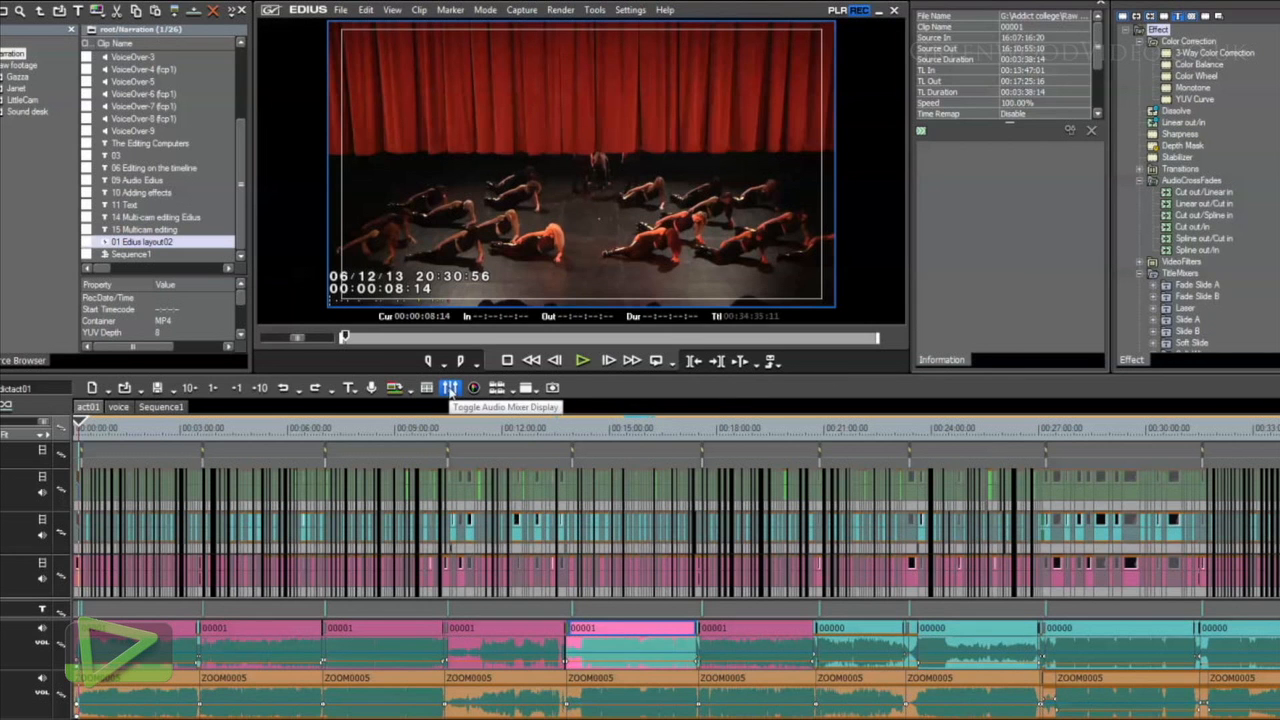
Step: Toggle the audio mixer display for the current sequence
{"action": "left_click", "coordinate": [448, 389]}
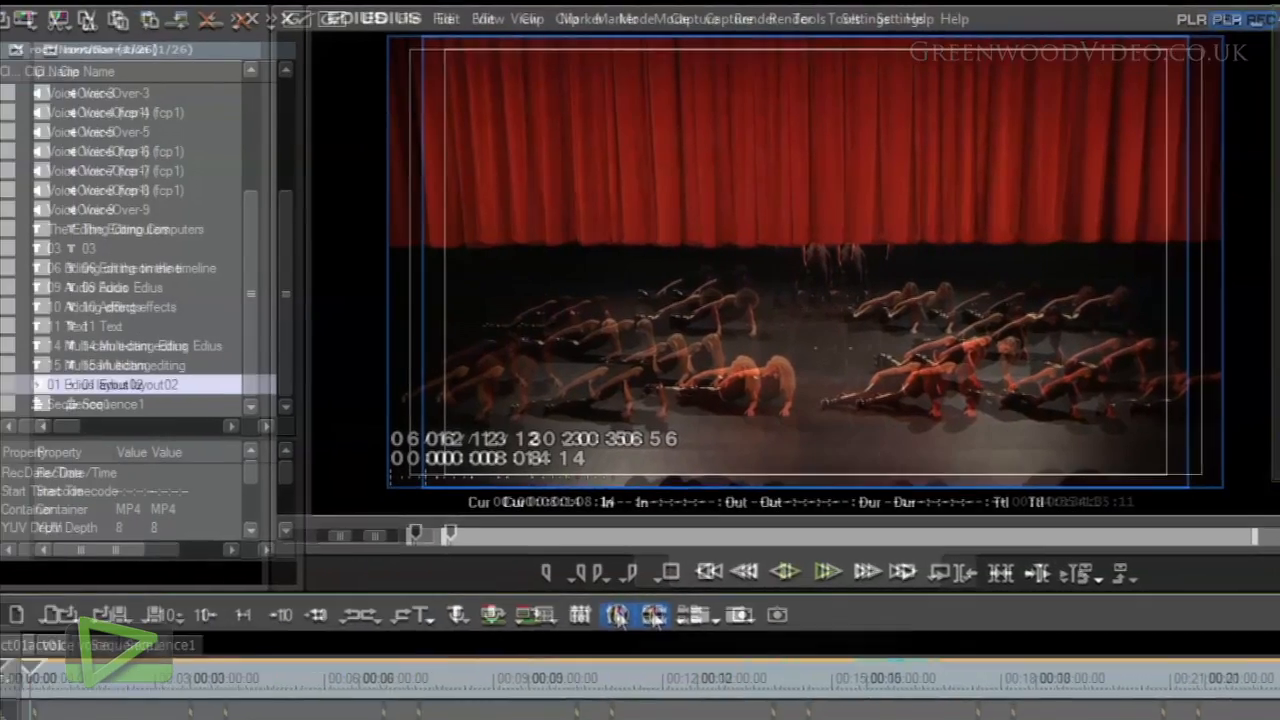
{"action": "left_click", "coordinate": [828, 617]}
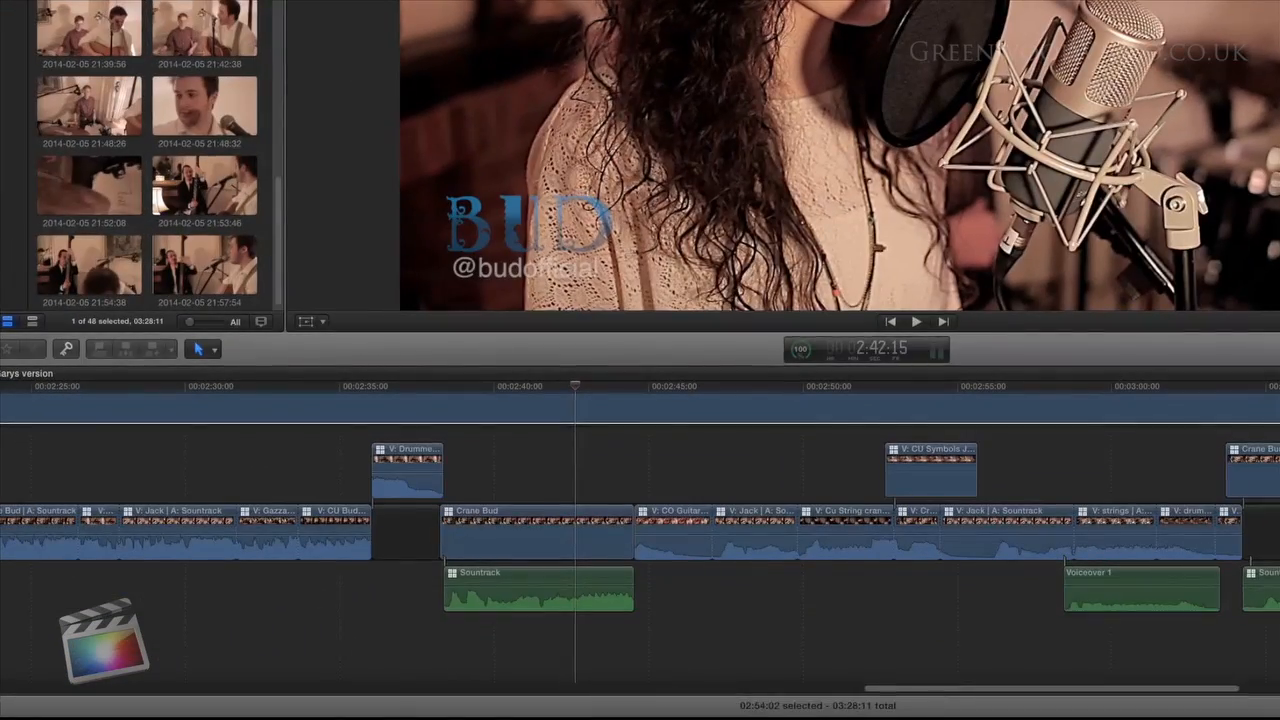
Step: Switch to Final Cut Pro, adjust the height split between viewer and timeline, and widen the clip browser
{"action": "left_click", "coordinate": [1038, 269]}
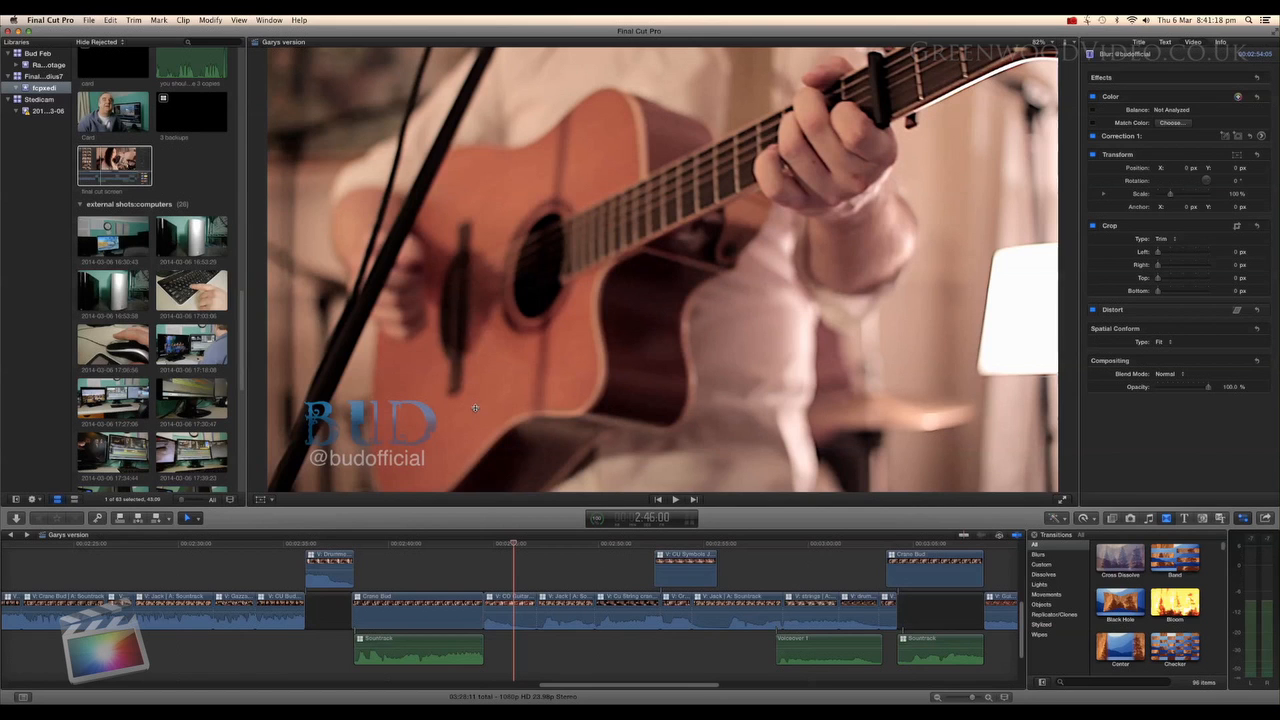
{"action": "left_click_drag", "start_coordinate": [475, 408], "coordinate": [473, 430]}
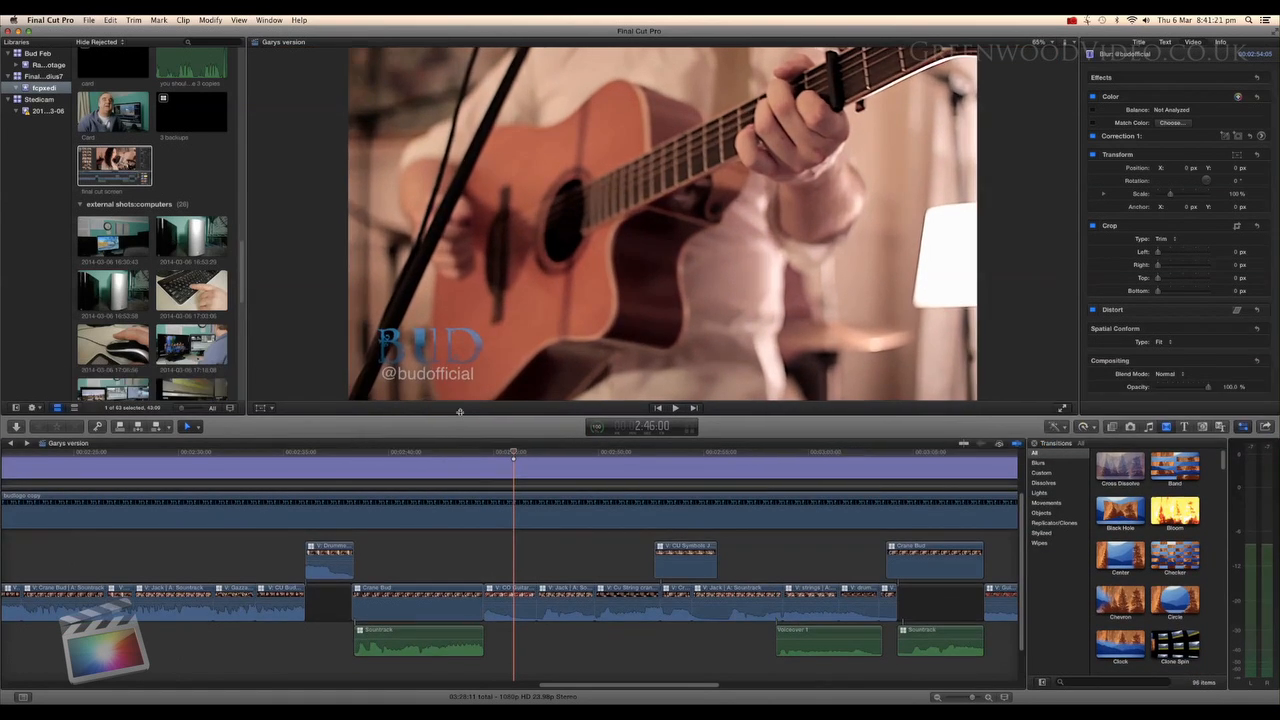
{"action": "left_click_drag", "start_coordinate": [245, 337], "coordinate": [320, 337]}
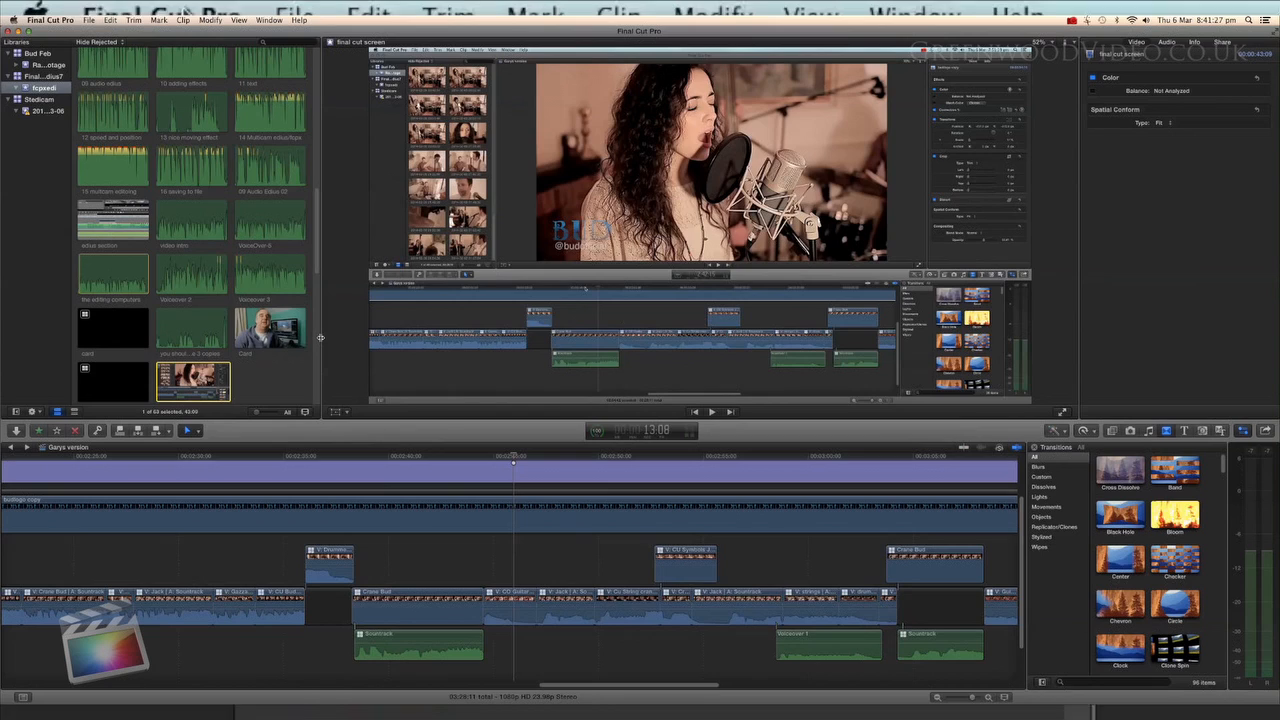
Step: Open the keyboard command customization and examine the command list, including the details of Add Custom Name and Analyze and Fix
{"action": "left_click", "coordinate": [50, 20]}
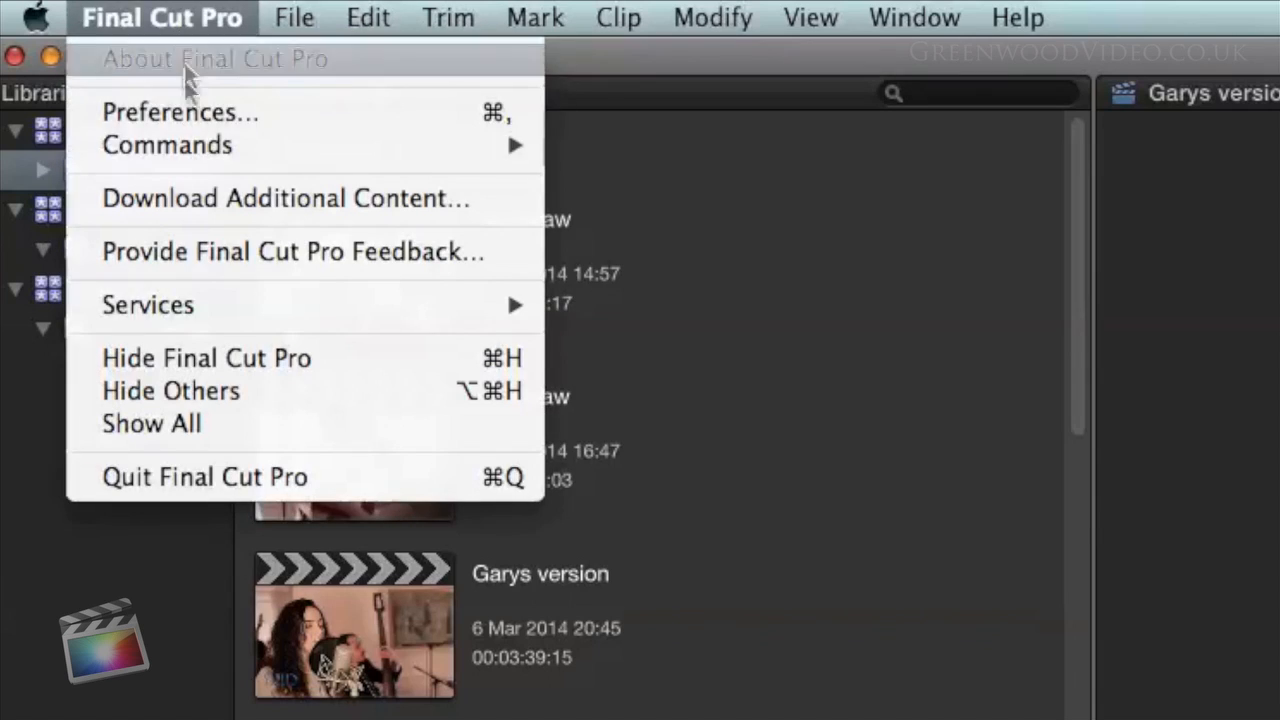
{"action": "mouse_move", "coordinate": [58, 58]}
{"action": "left_click", "coordinate": [684, 148]}
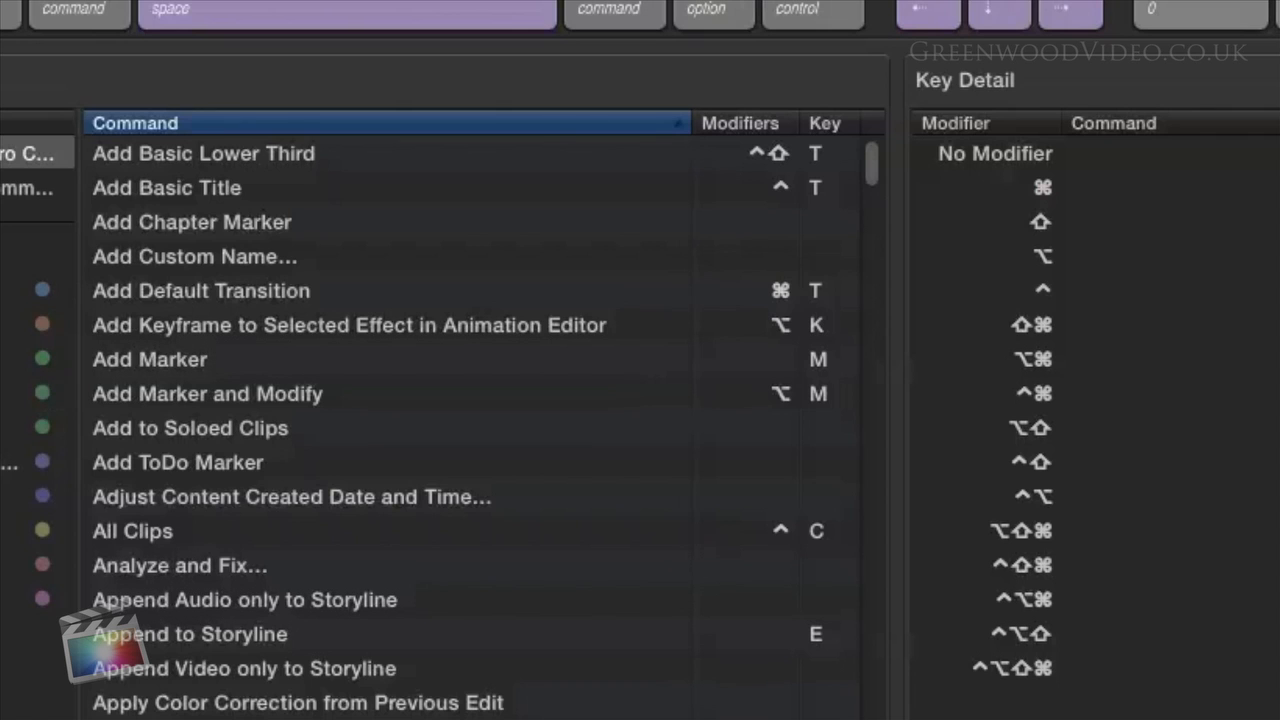
{"action": "left_click", "coordinate": [502, 326]}
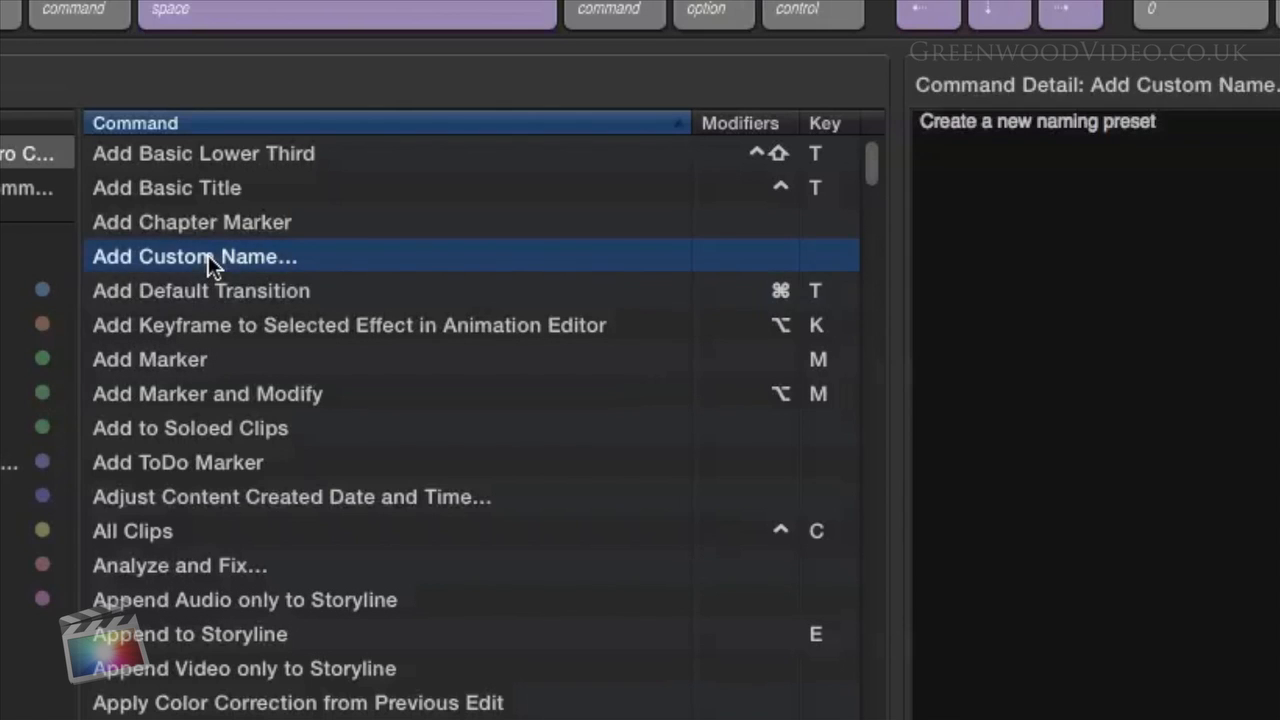
{"action": "left_click", "coordinate": [161, 566]}
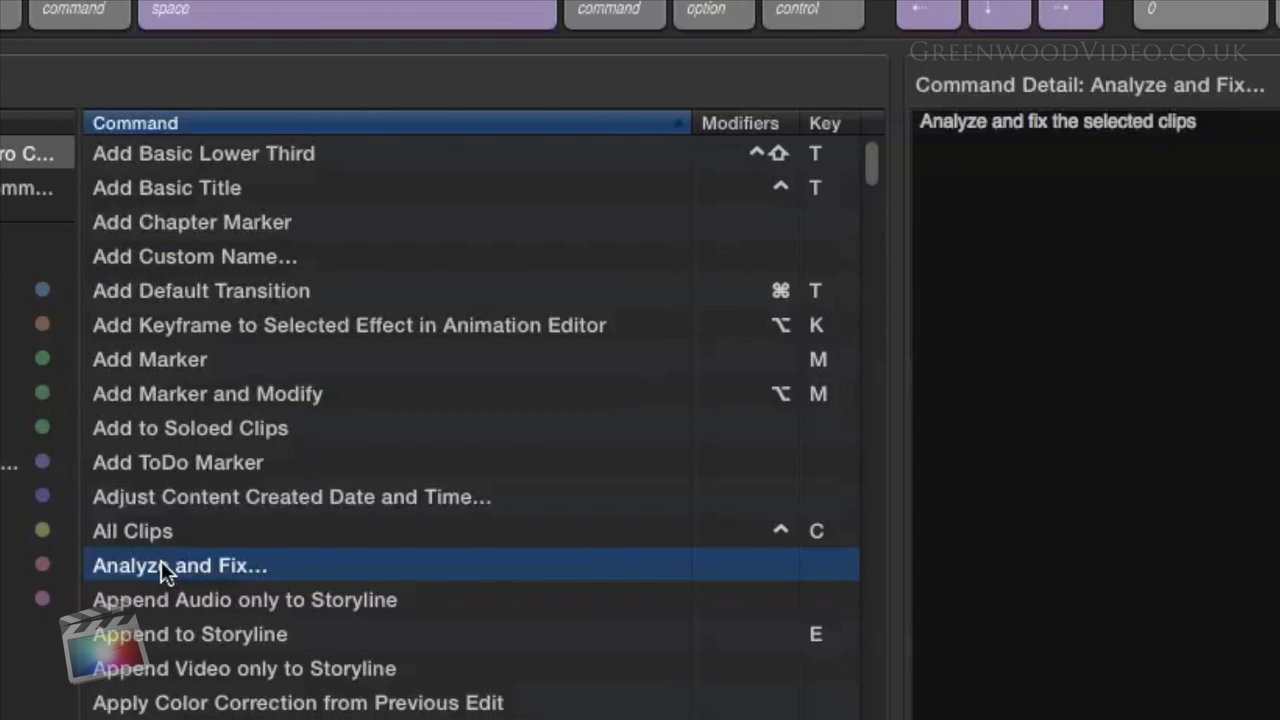
{"action": "left_click_drag", "start_coordinate": [871, 165], "coordinate": [867, 333]}
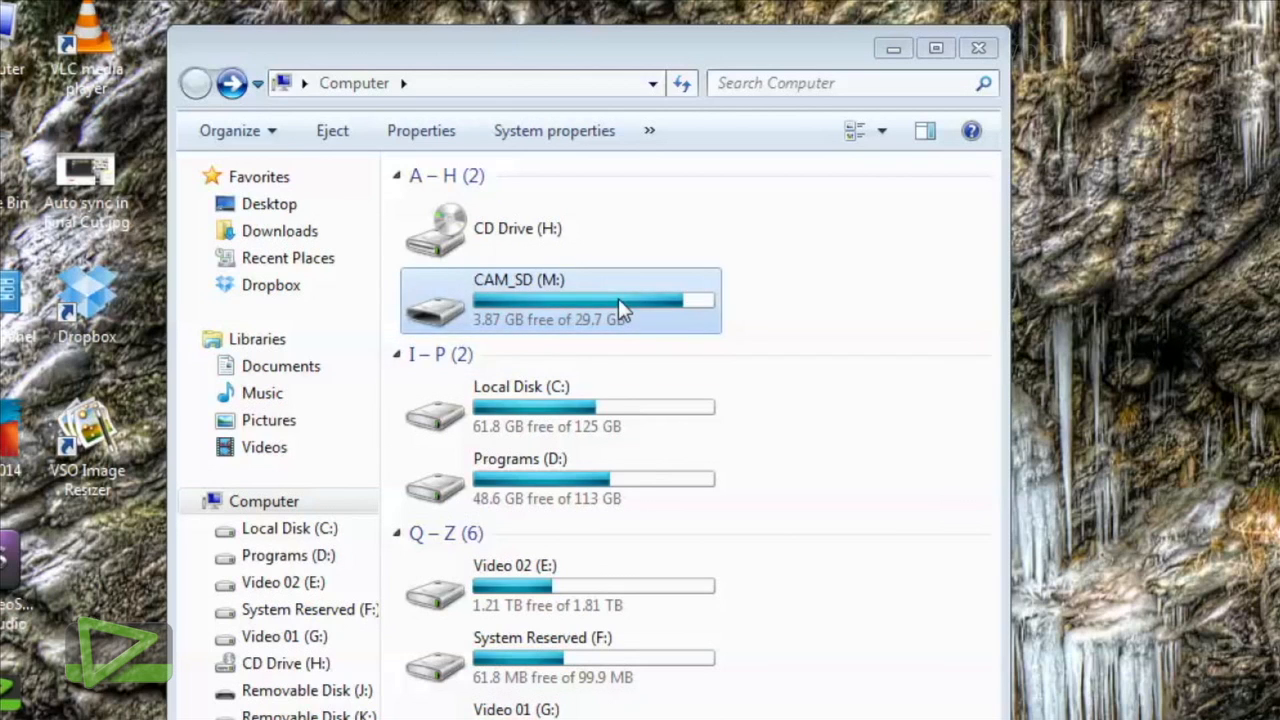
Step: In Windows Explorer, copy the PRIVATE folder from CAM_SD (M:) into the edius vrs FCPX folder on Video 02 (E:)
{"action": "double_click", "coordinate": [620, 306]}
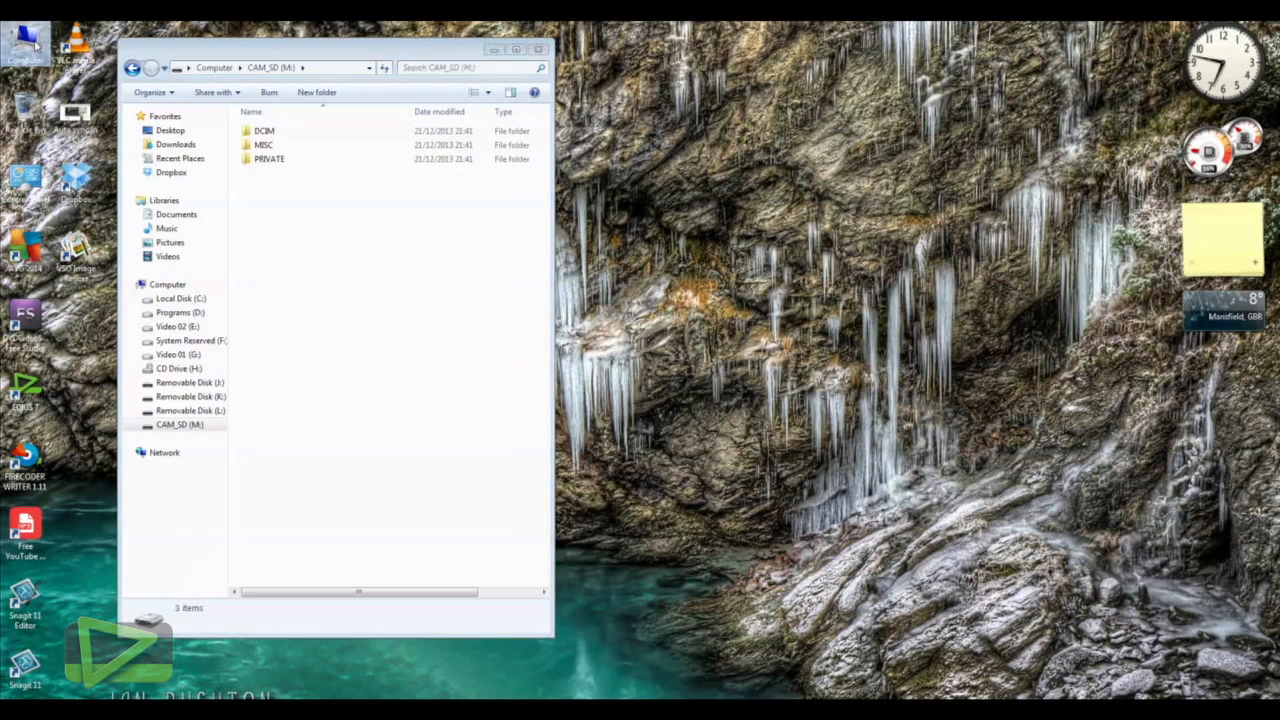
{"action": "left_click", "coordinate": [354, 83]}
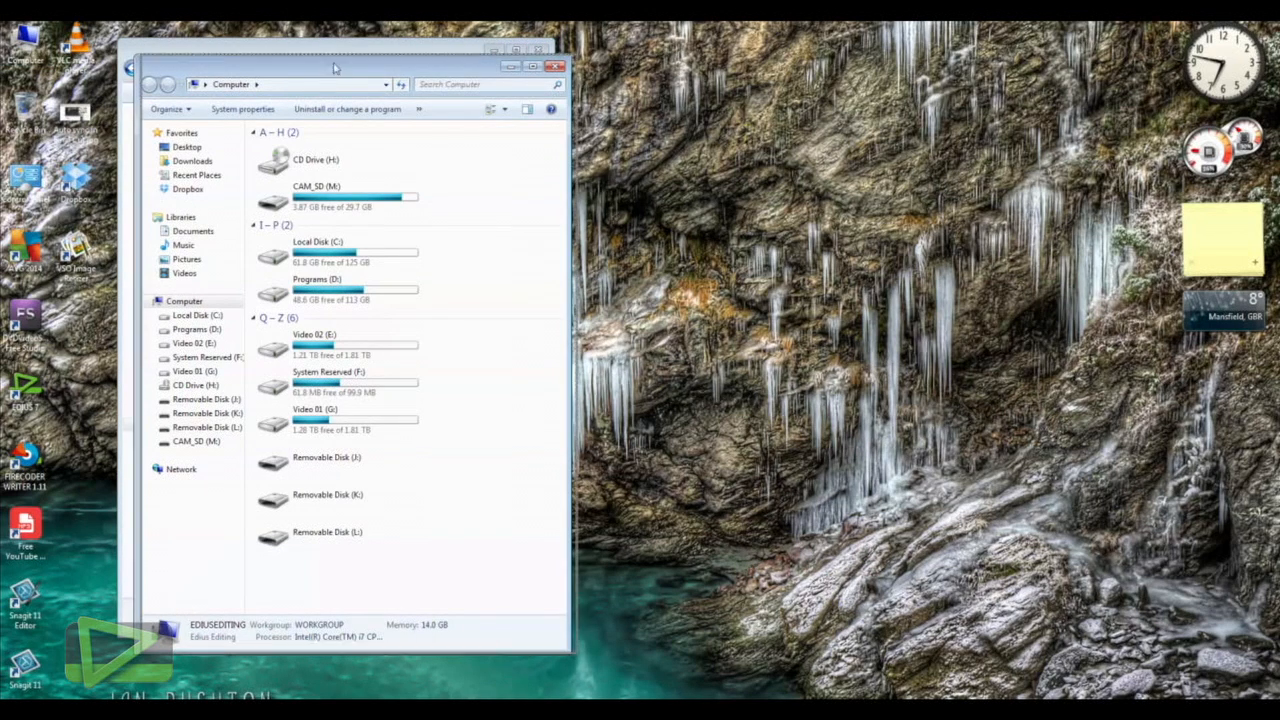
{"action": "left_click_drag", "start_coordinate": [335, 68], "coordinate": [771, 60]}
{"action": "double_click", "coordinate": [758, 337]}
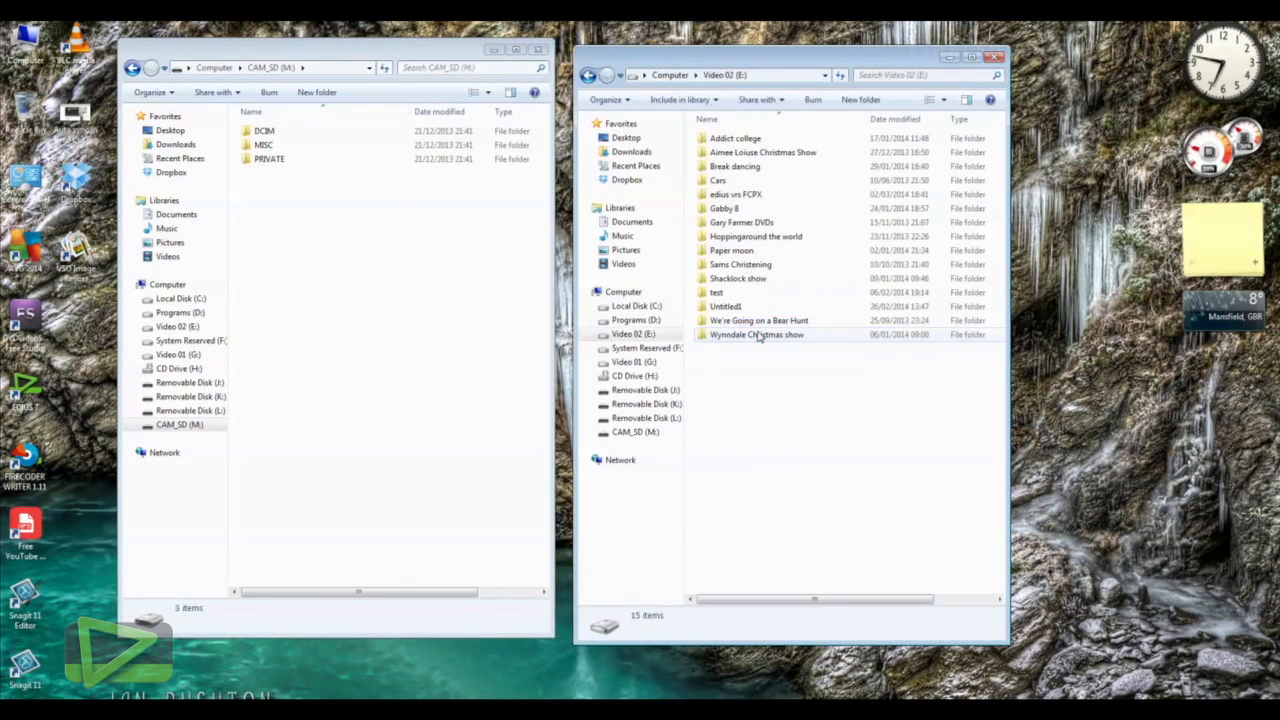
{"action": "double_click", "coordinate": [744, 196]}
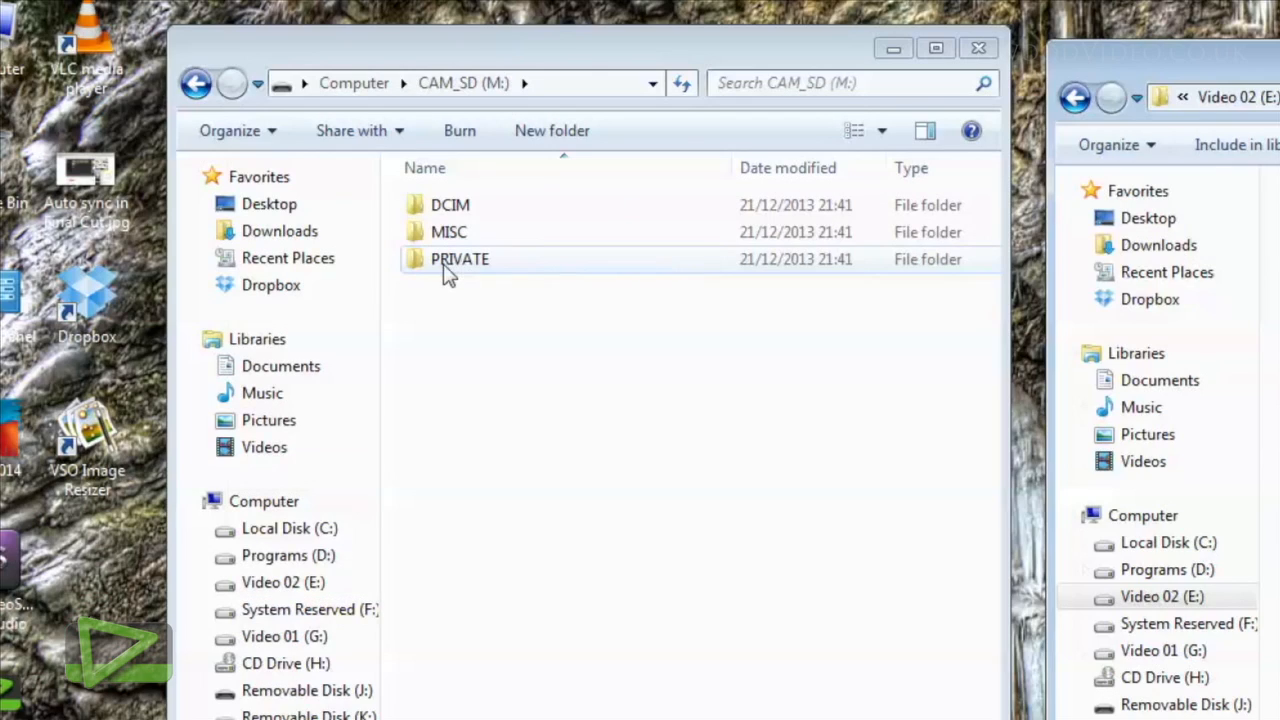
{"action": "left_click_drag", "start_coordinate": [447, 276], "coordinate": [1279, 719]}
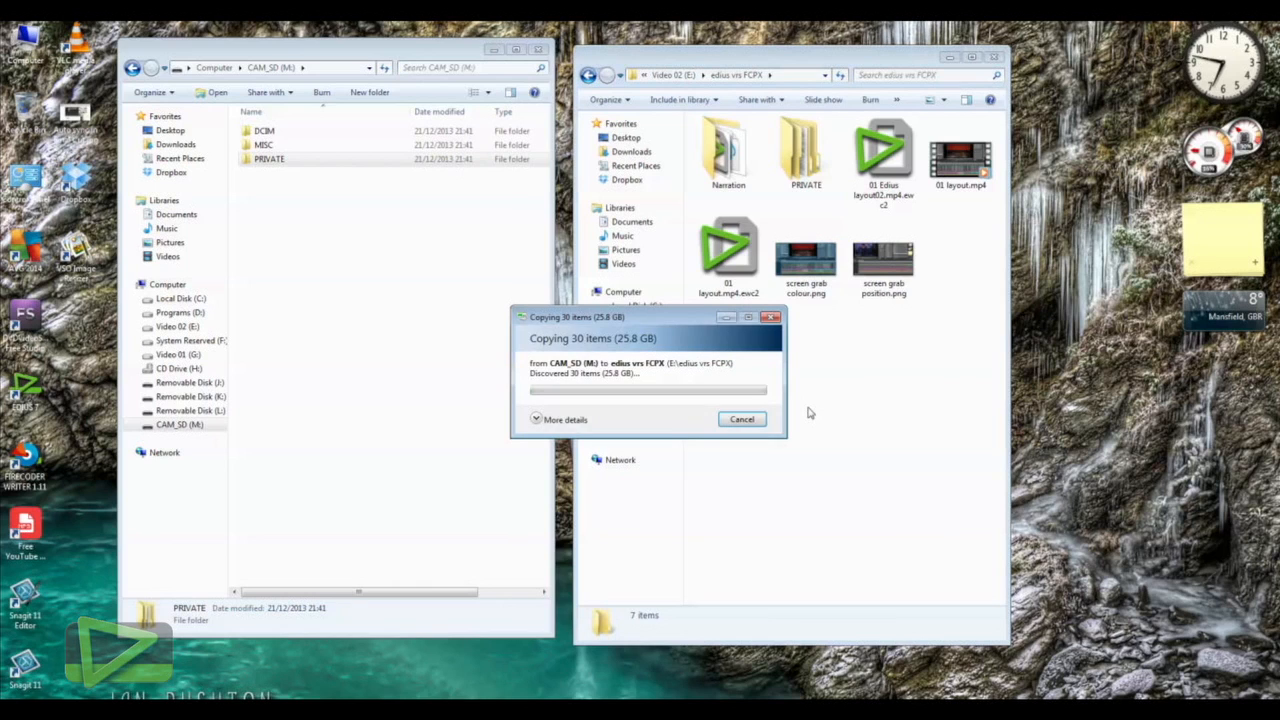
{"action": "left_click", "coordinate": [538, 420]}
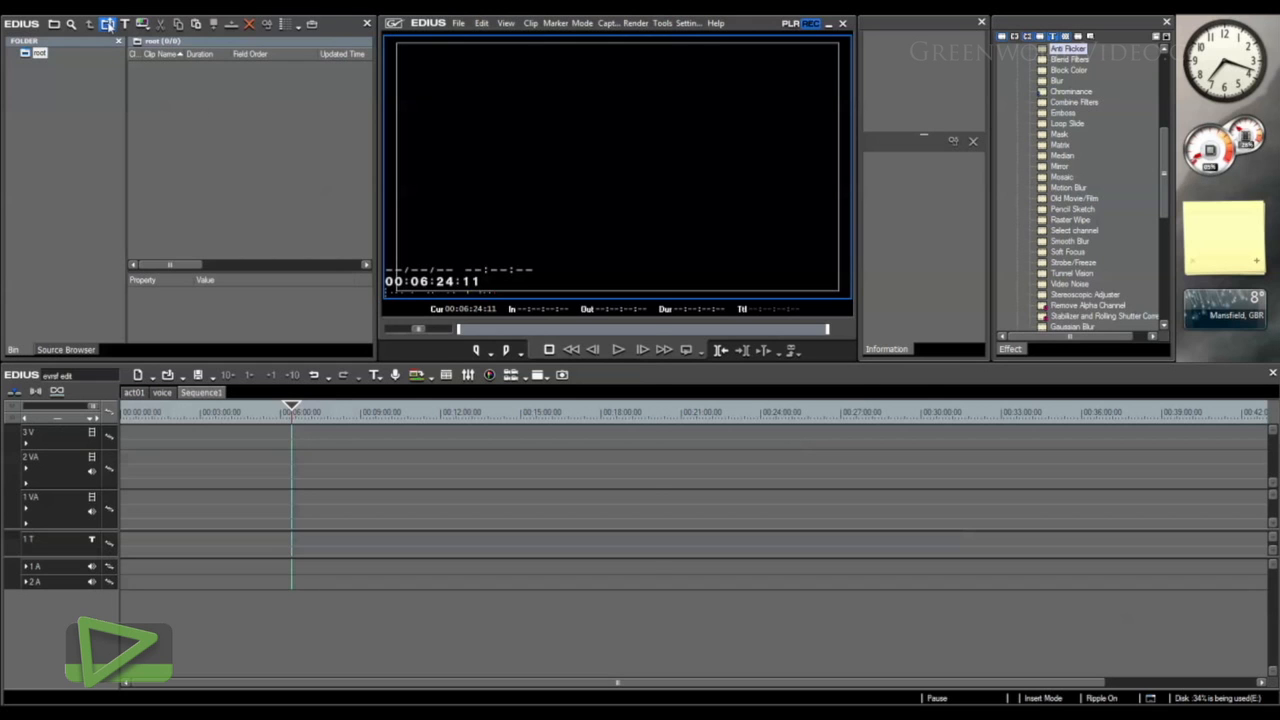
Step: Switch to EDIUS, add clips 00000.MTS to 00003.MTS to the root bin, and import the Raw footage folder into it
{"action": "left_click", "coordinate": [107, 24]}
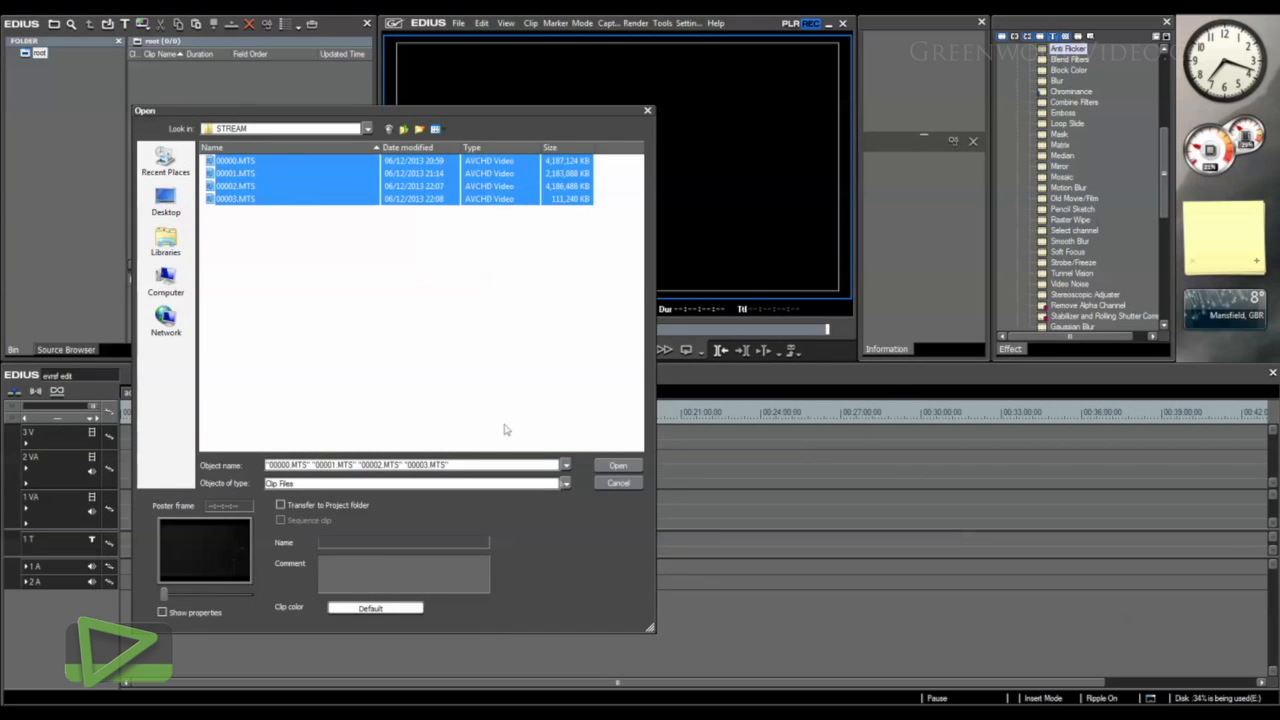
{"action": "left_click", "coordinate": [620, 466]}
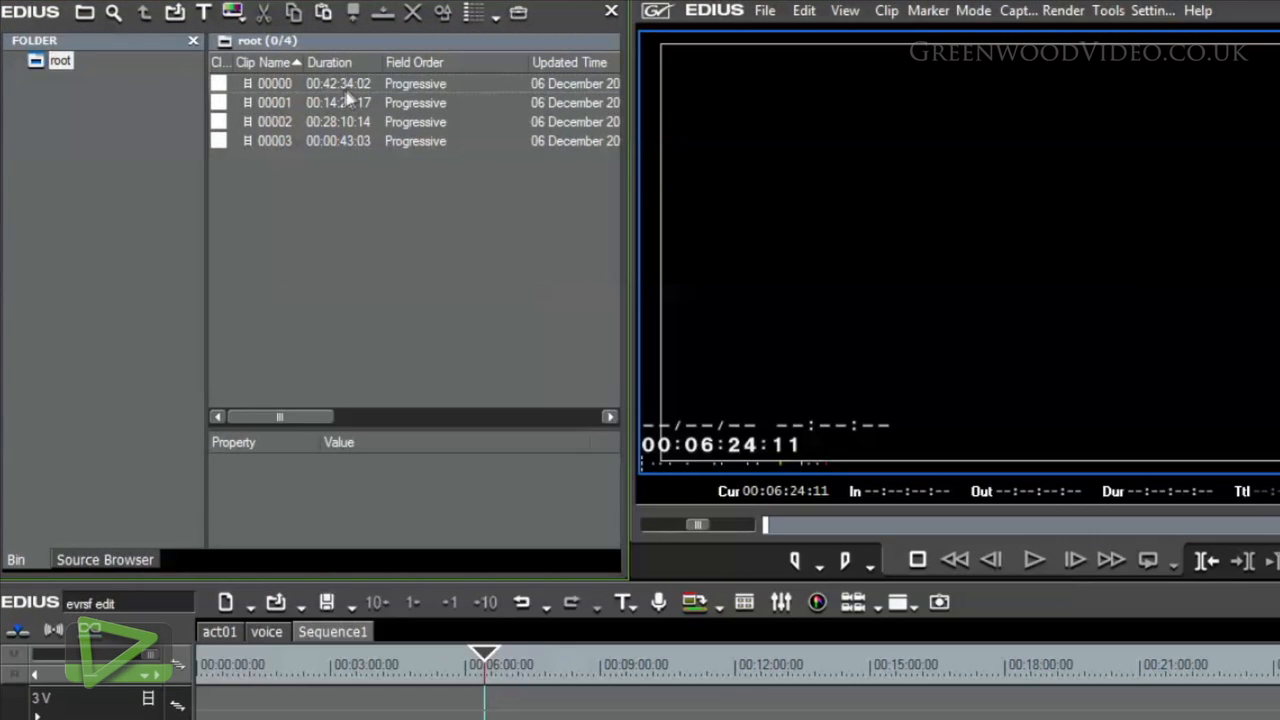
{"action": "right_click", "coordinate": [56, 60]}
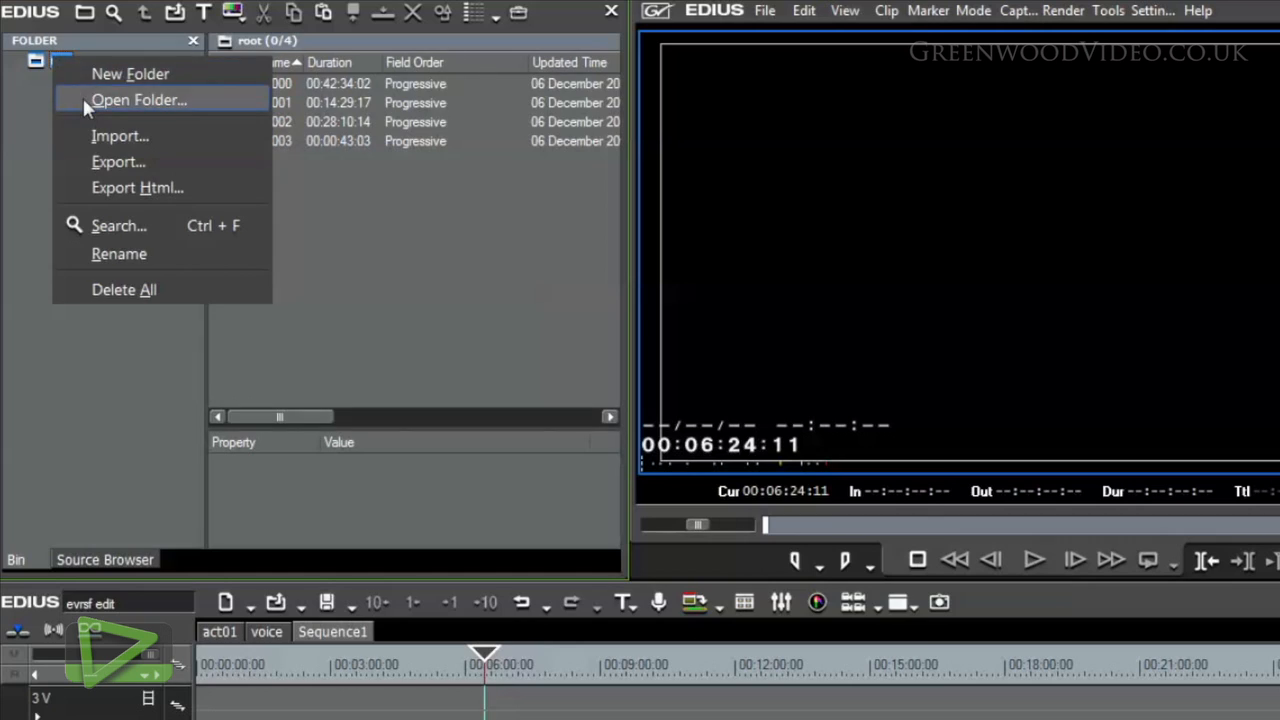
{"action": "left_click", "coordinate": [130, 100]}
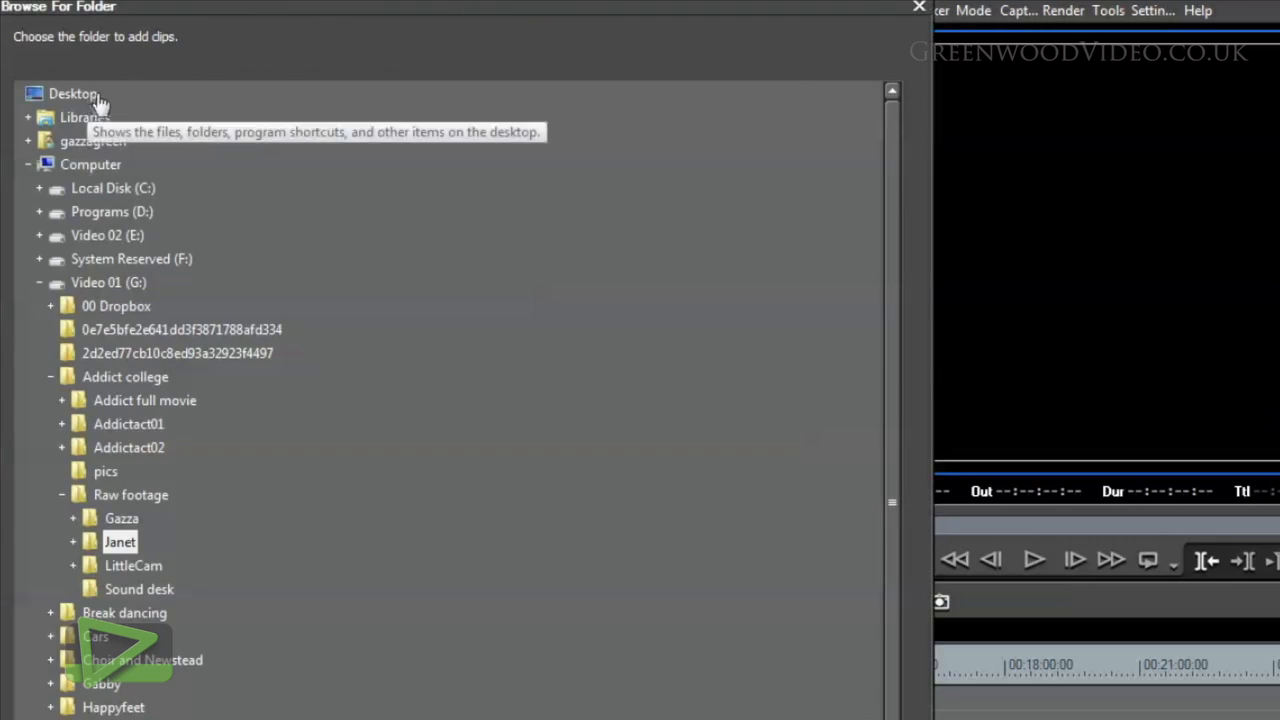
{"action": "left_click", "coordinate": [112, 498]}
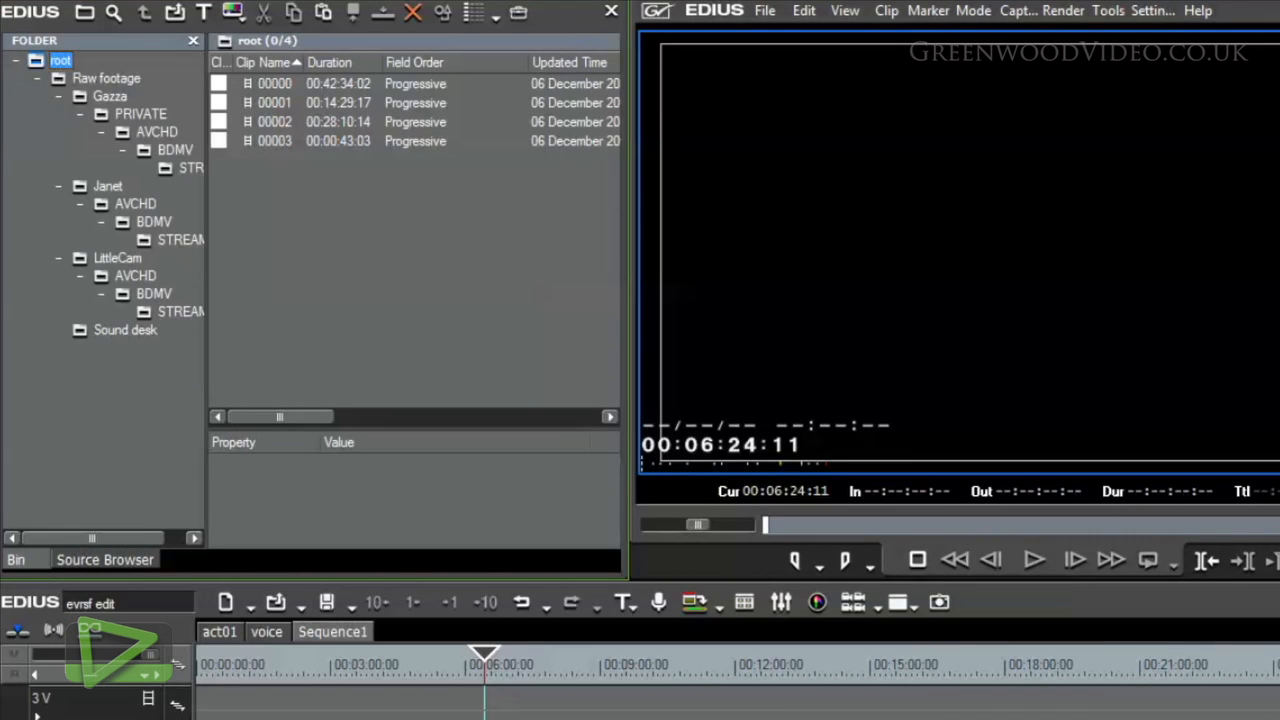
Step: View the clips in the STREAM folder of each of the three cameras under Raw footage
{"action": "left_click", "coordinate": [190, 167]}
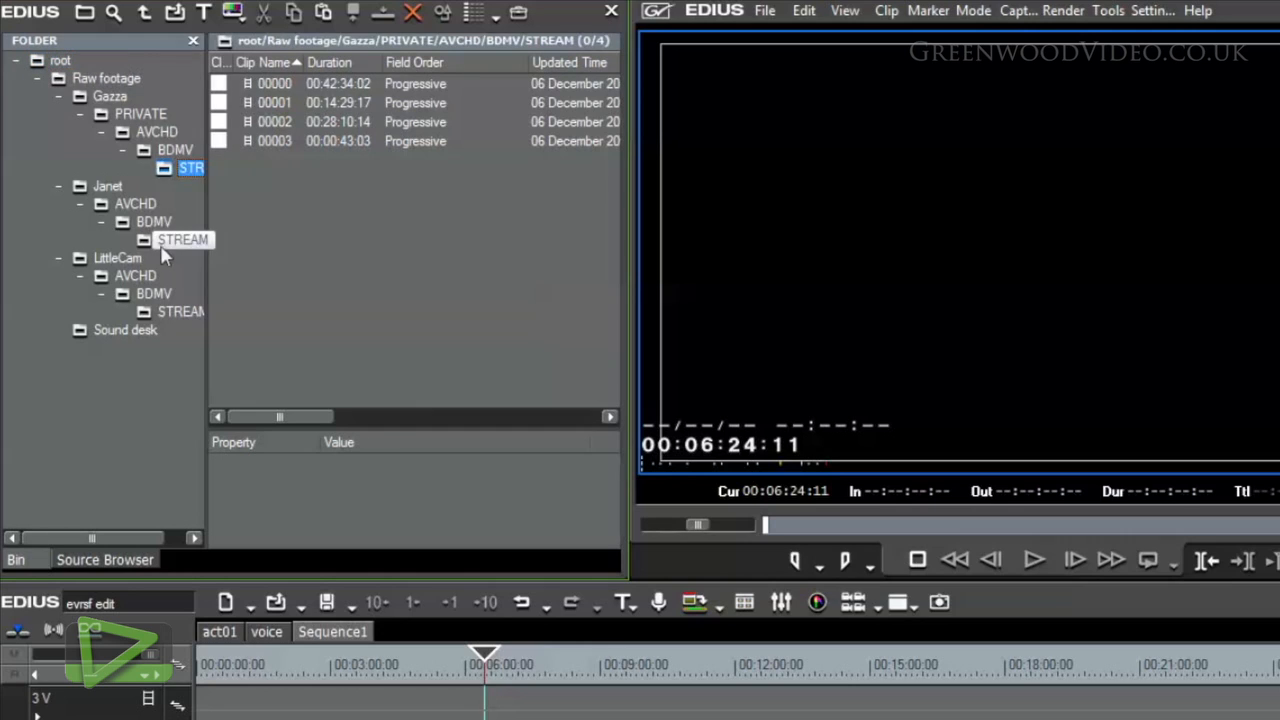
{"action": "left_click", "coordinate": [180, 240]}
{"action": "left_click", "coordinate": [180, 311]}
Step: Rename clip 00000 in the first camera's STREAM folder after its camera operator
{"action": "left_click", "coordinate": [190, 167]}
{"action": "left_click", "coordinate": [275, 90]}
{"action": "left_click", "coordinate": [275, 90]}
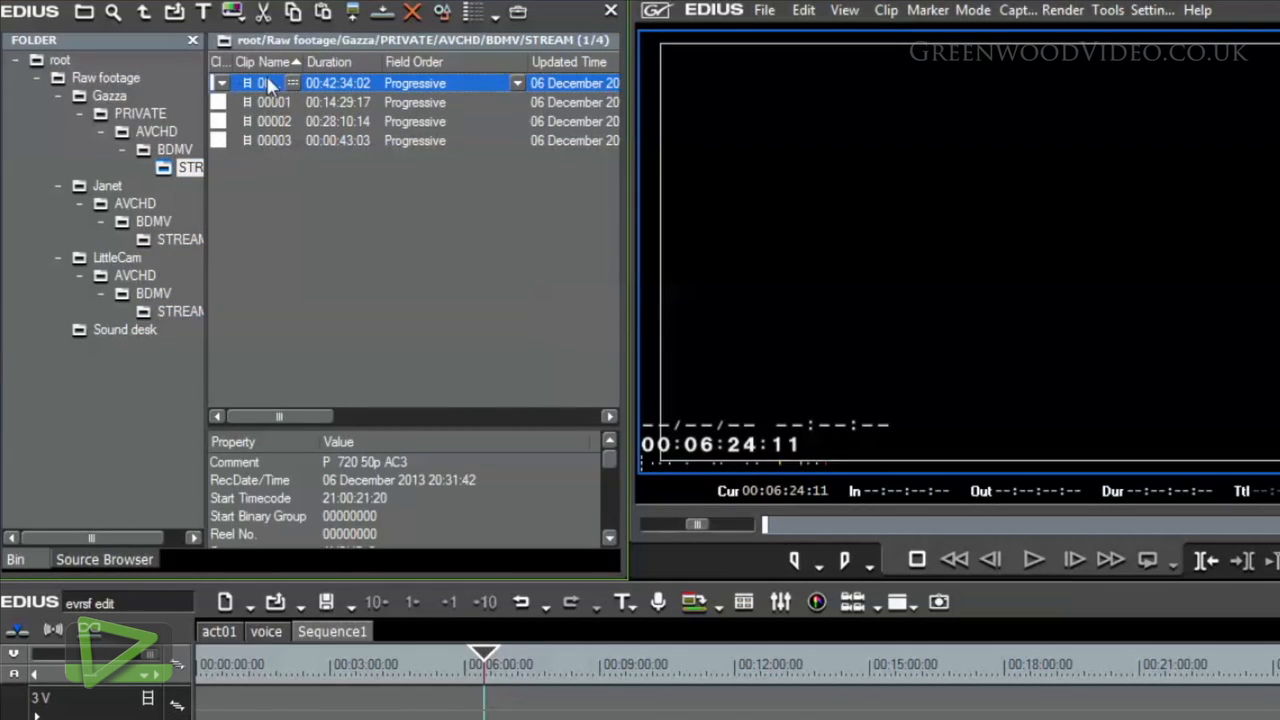
{"action": "type", "text": "gazza"}
{"action": "left_click", "coordinate": [291, 206]}
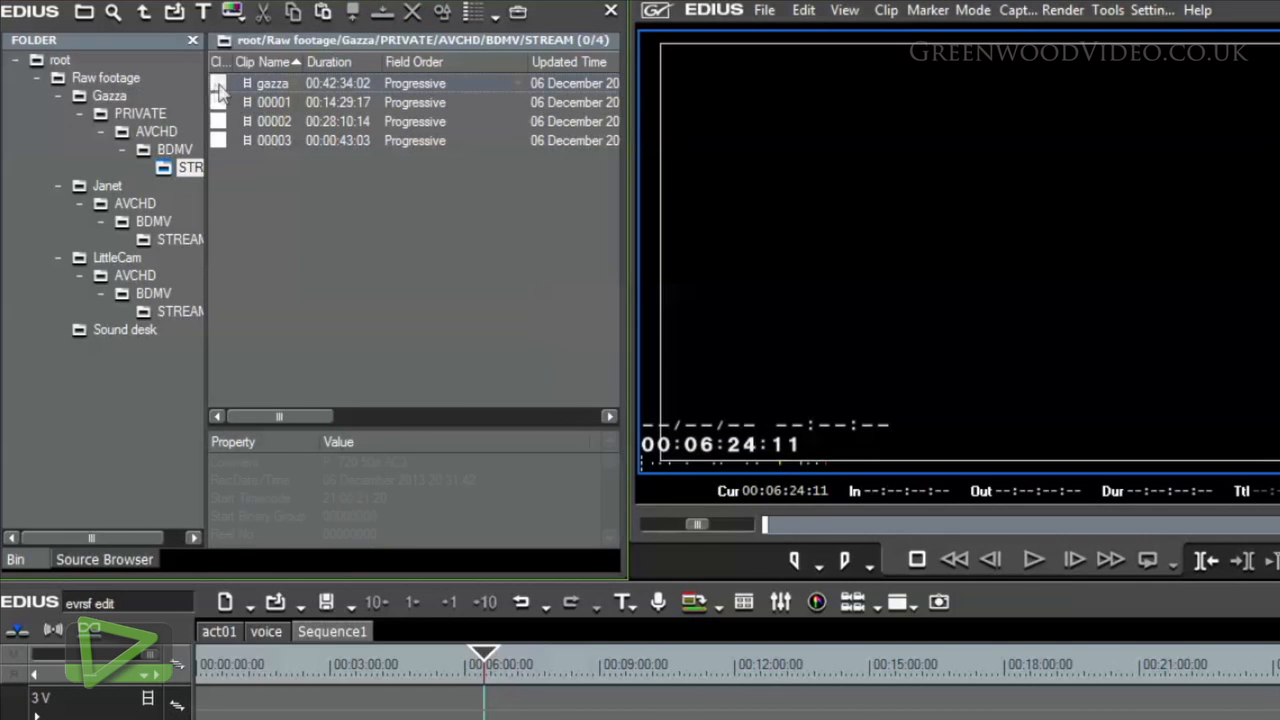
Step: Assign a clip colour to the renamed clip and place it at the start of the sequence on the 1 VA track
{"action": "left_click", "coordinate": [222, 86]}
{"action": "left_click", "coordinate": [222, 86]}
{"action": "left_click", "coordinate": [240, 189]}
{"action": "left_click", "coordinate": [242, 178]}
{"action": "left_click_drag", "start_coordinate": [270, 85], "coordinate": [120, 502]}
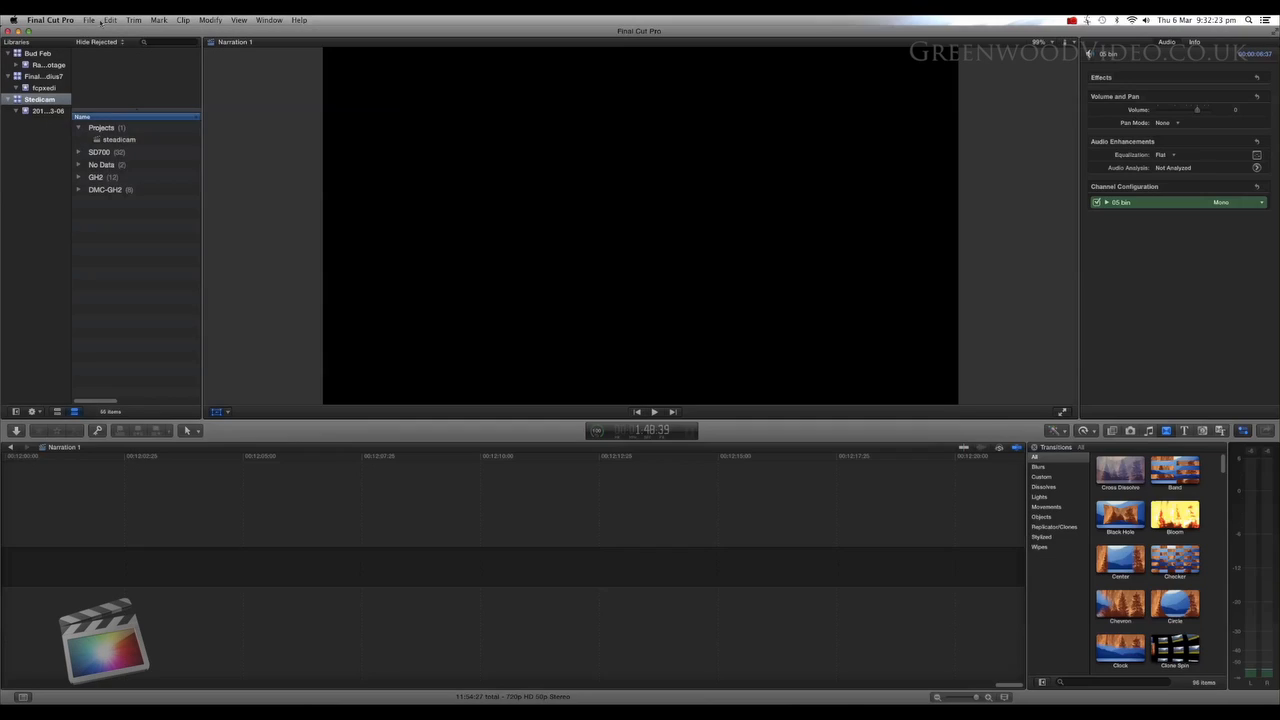
Step: Switch to Final Cut Pro and review the media import options for all clips in the Backup drive's GH2 folder, without importing
{"action": "left_click", "coordinate": [89, 20]}
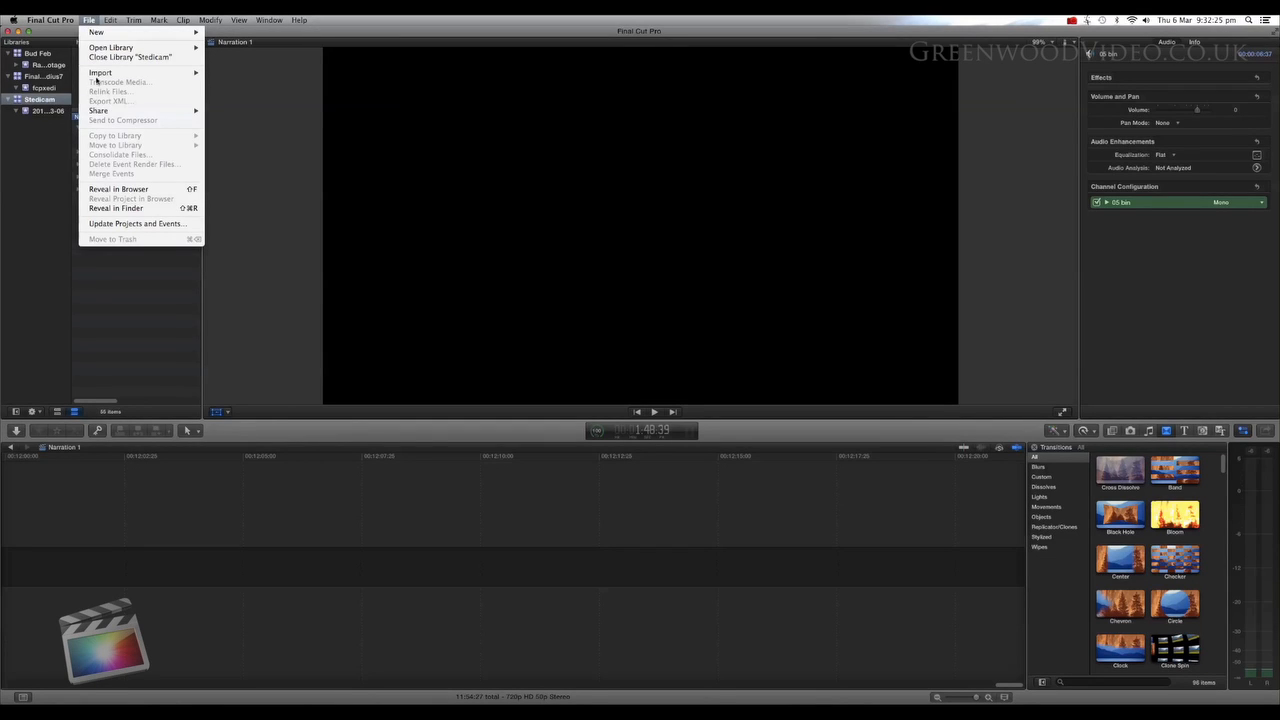
{"action": "mouse_move", "coordinate": [100, 73]}
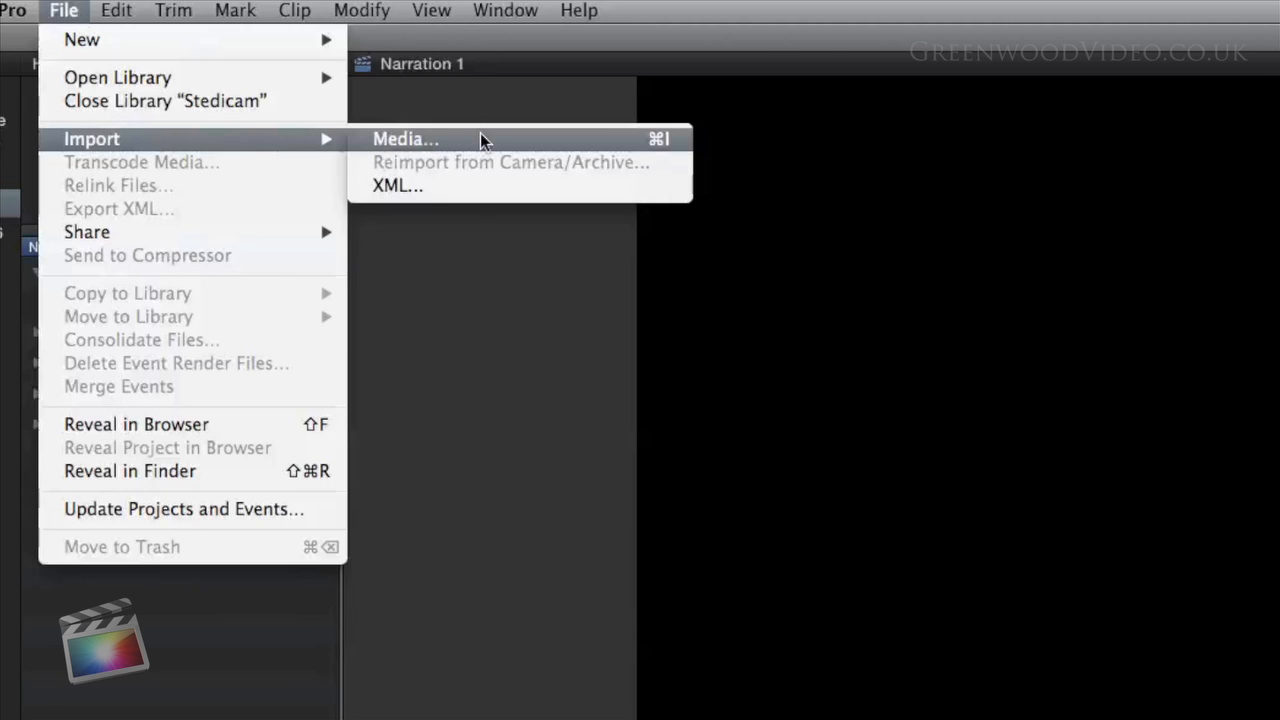
{"action": "left_click", "coordinate": [480, 139]}
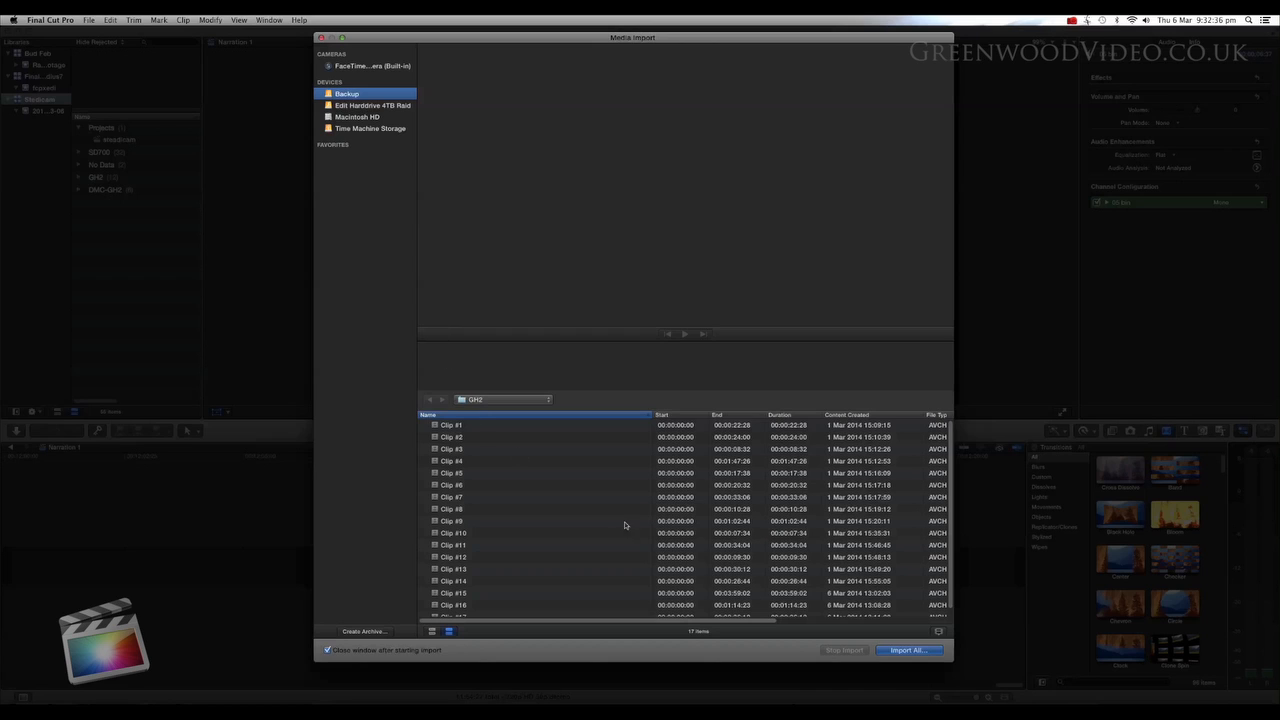
{"action": "left_click", "coordinate": [905, 651]}
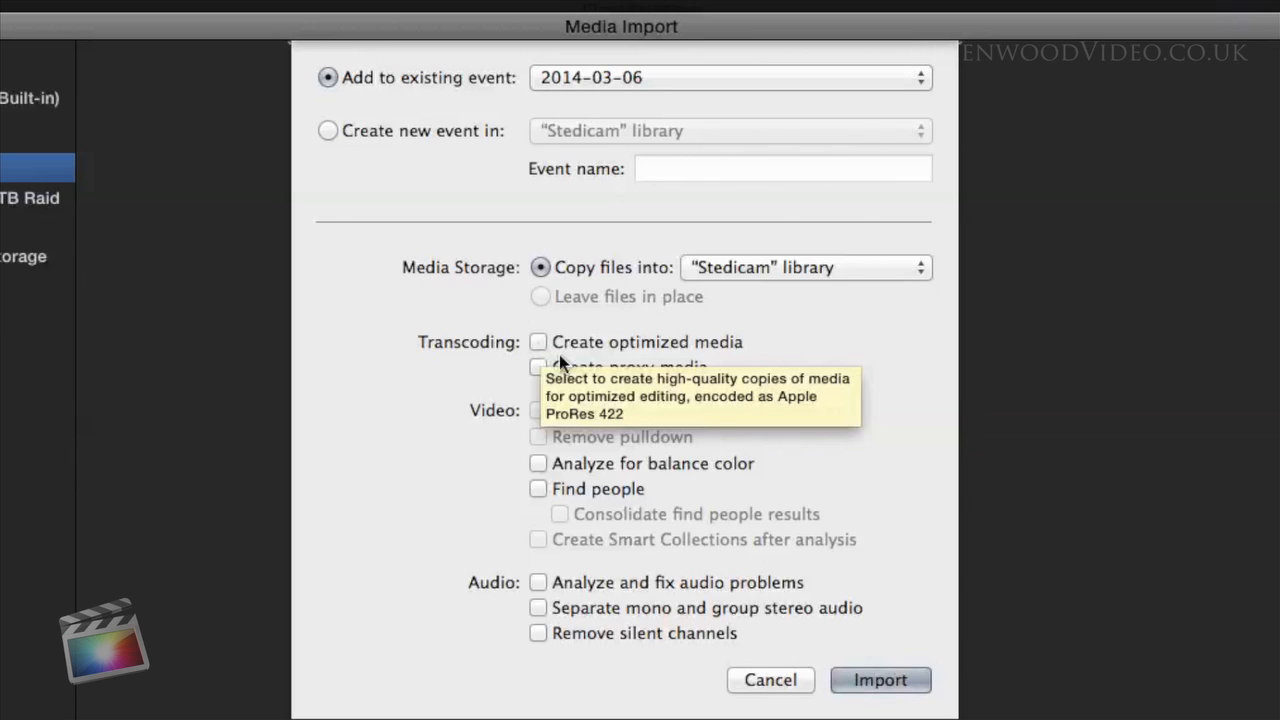
{"action": "left_click", "coordinate": [788, 684]}
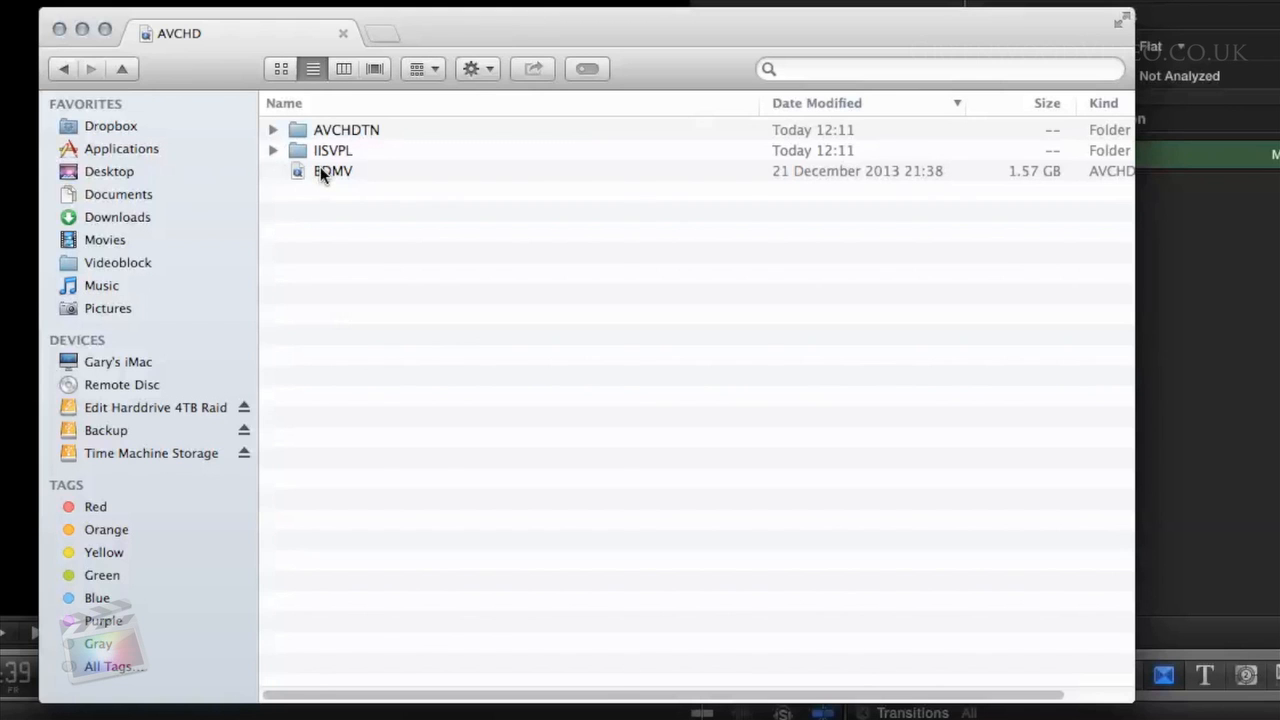
Step: In Finder, show the package contents of BDMV and expand its STREAM folder
{"action": "right_click", "coordinate": [320, 168]}
{"action": "left_click", "coordinate": [394, 222]}
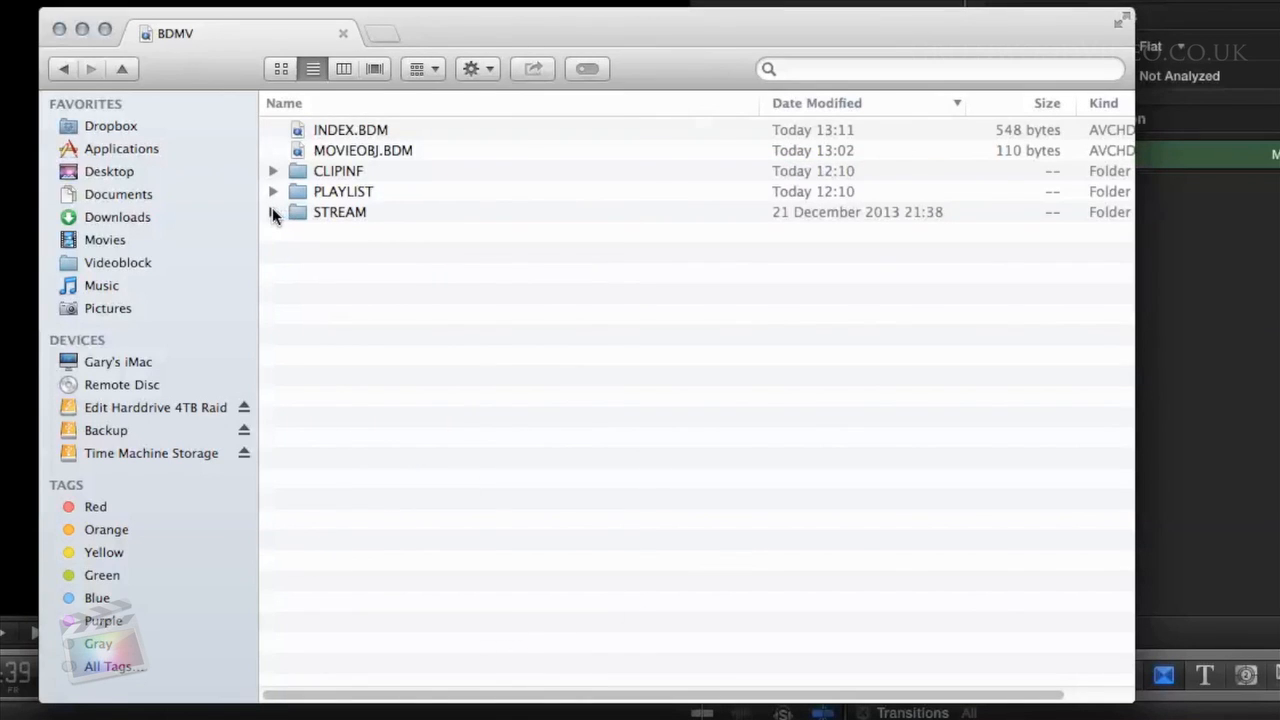
{"action": "left_click", "coordinate": [272, 212]}
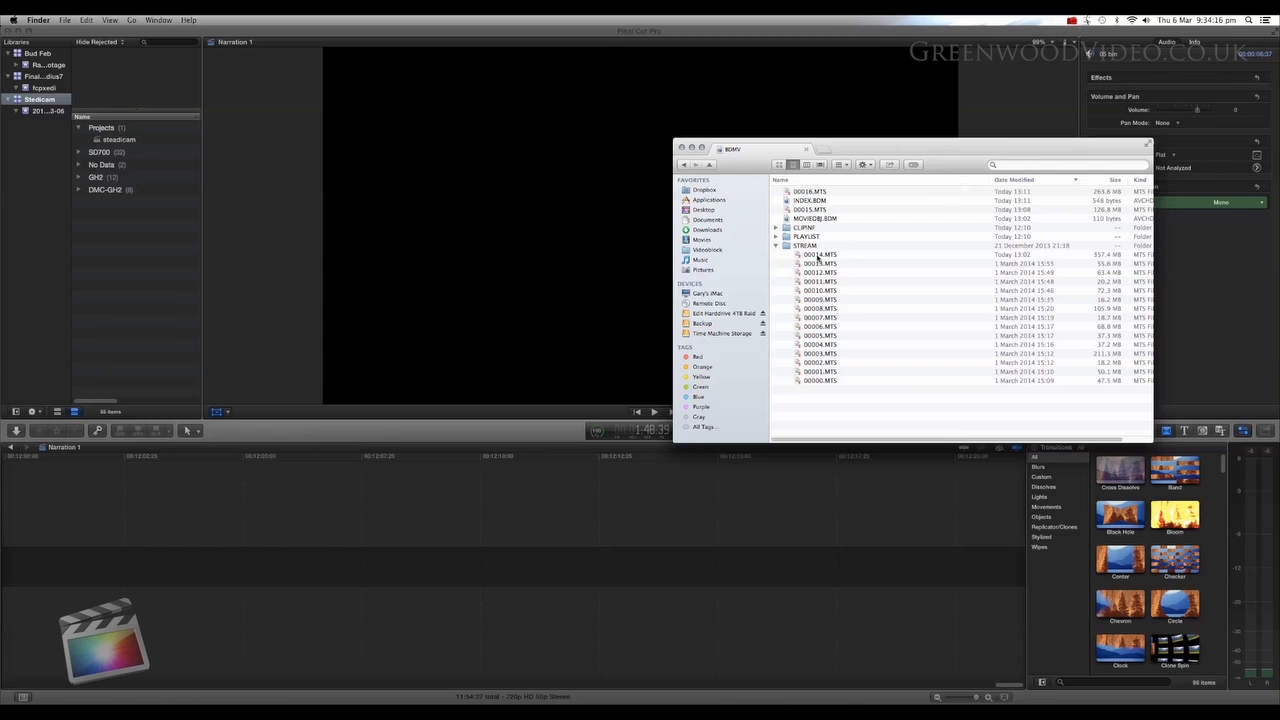
Step: Add 00014.MTS from the STREAM folder directly to the 2014-03-06 event in Final Cut Pro's Stedicam library
{"action": "left_click", "coordinate": [821, 257]}
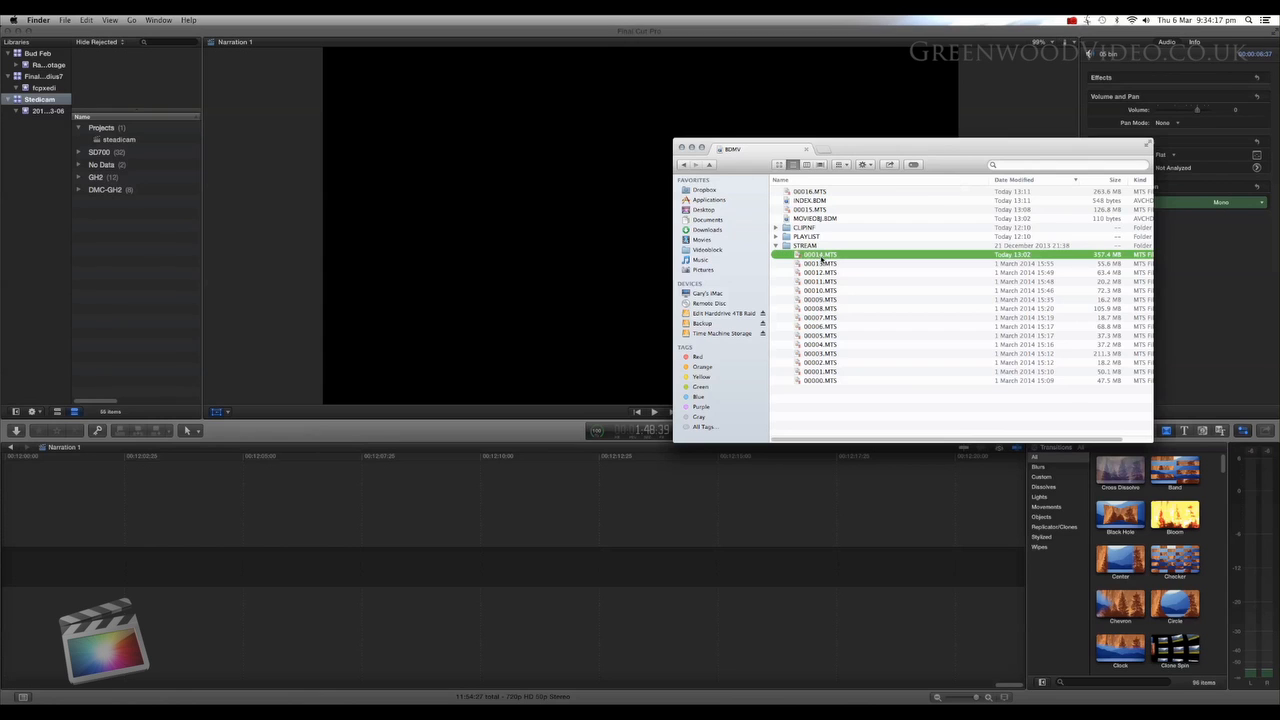
{"action": "left_click_drag", "start_coordinate": [821, 258], "coordinate": [64, 112]}
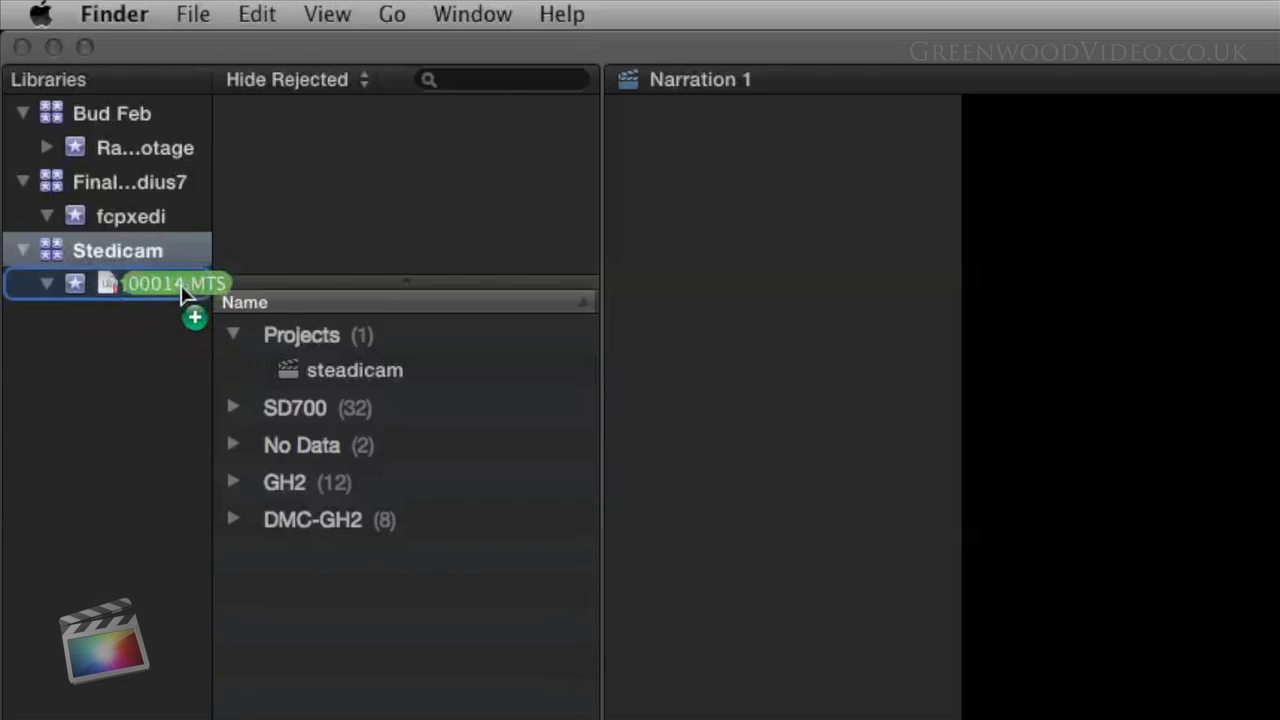
{"action": "left_click_drag", "start_coordinate": [181, 282], "coordinate": [182, 288]}
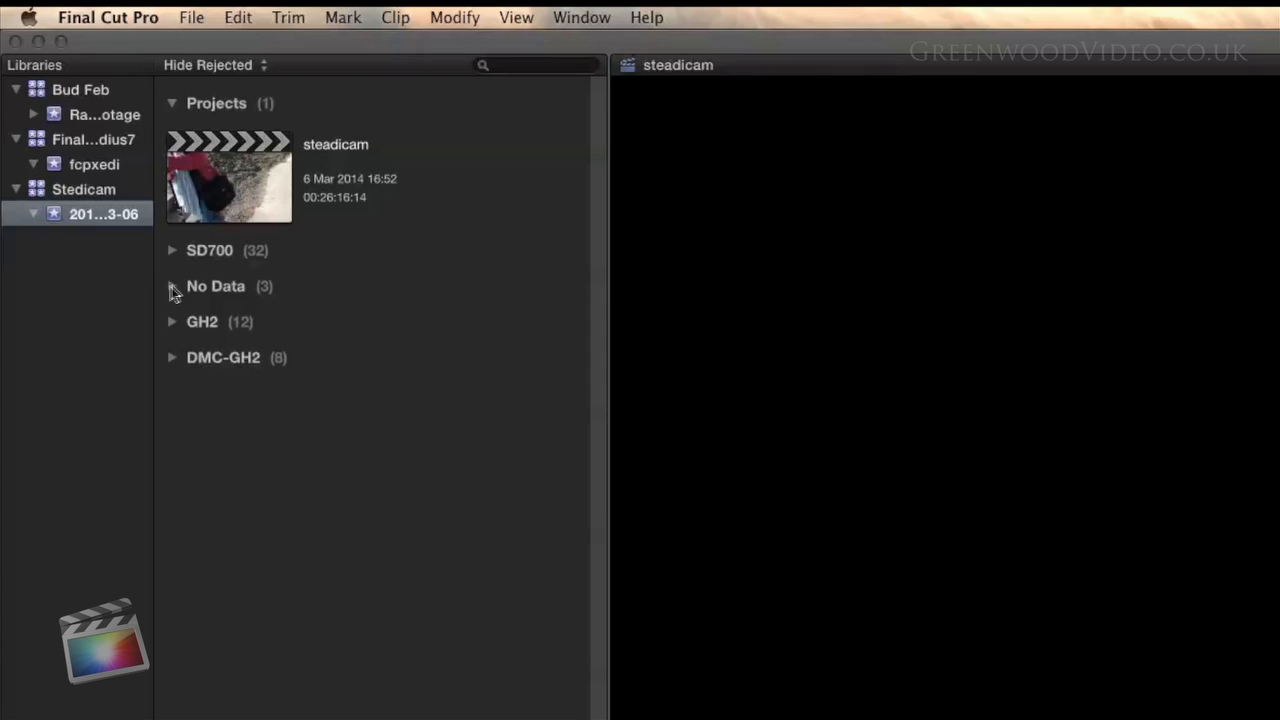
Step: Transcode clip 00002 in the event's No Data group, creating proxy media only
{"action": "left_click", "coordinate": [80, 146]}
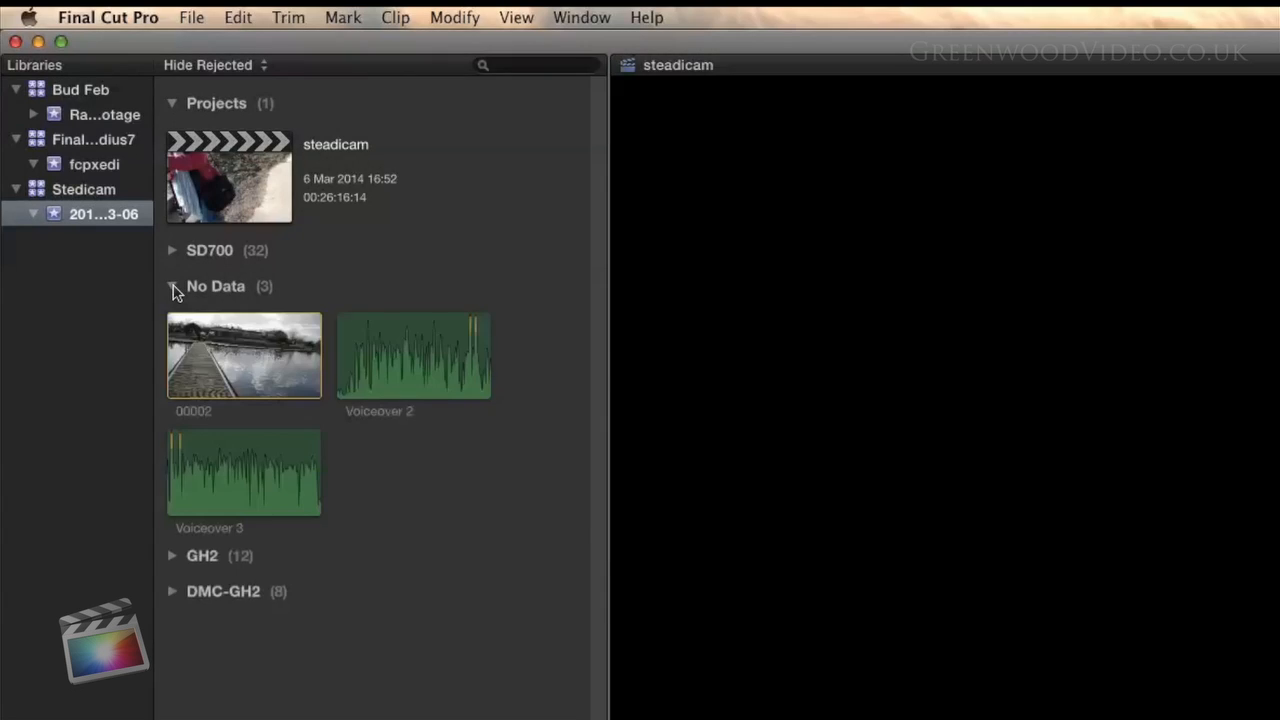
{"action": "right_click", "coordinate": [247, 374]}
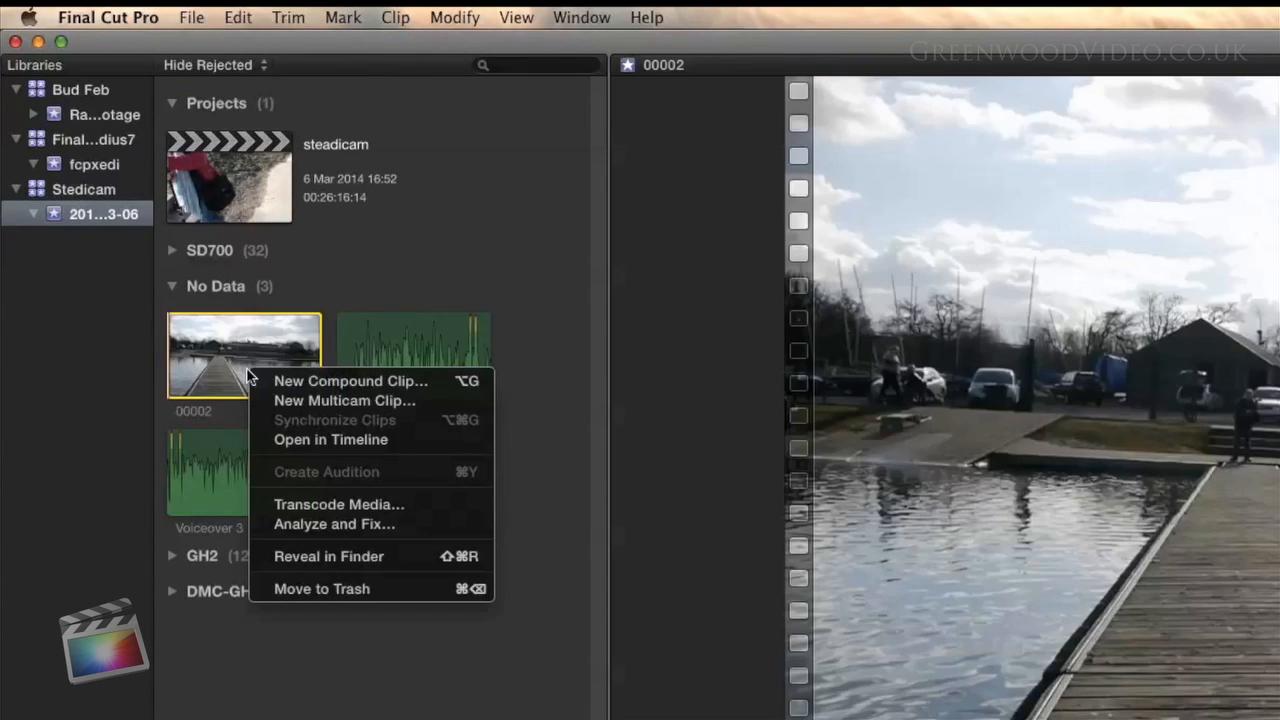
{"action": "left_click", "coordinate": [310, 504]}
{"action": "left_click", "coordinate": [1279, 144]}
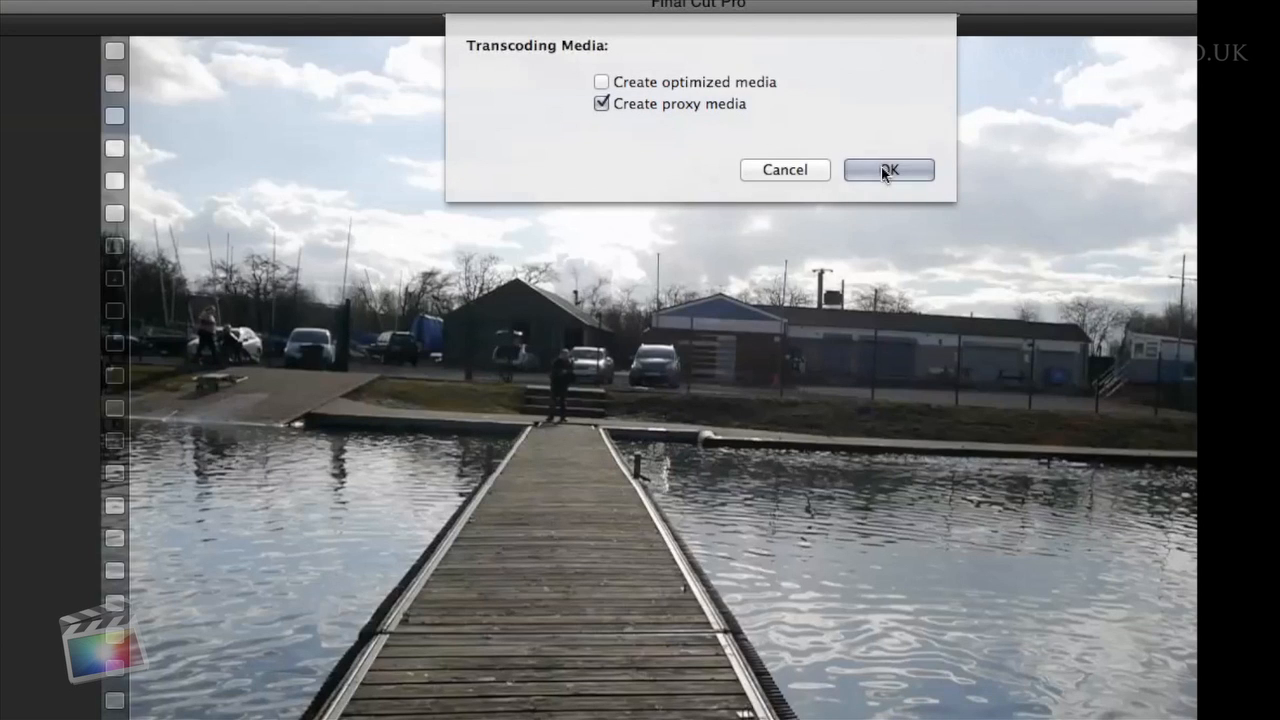
{"action": "left_click", "coordinate": [881, 166]}
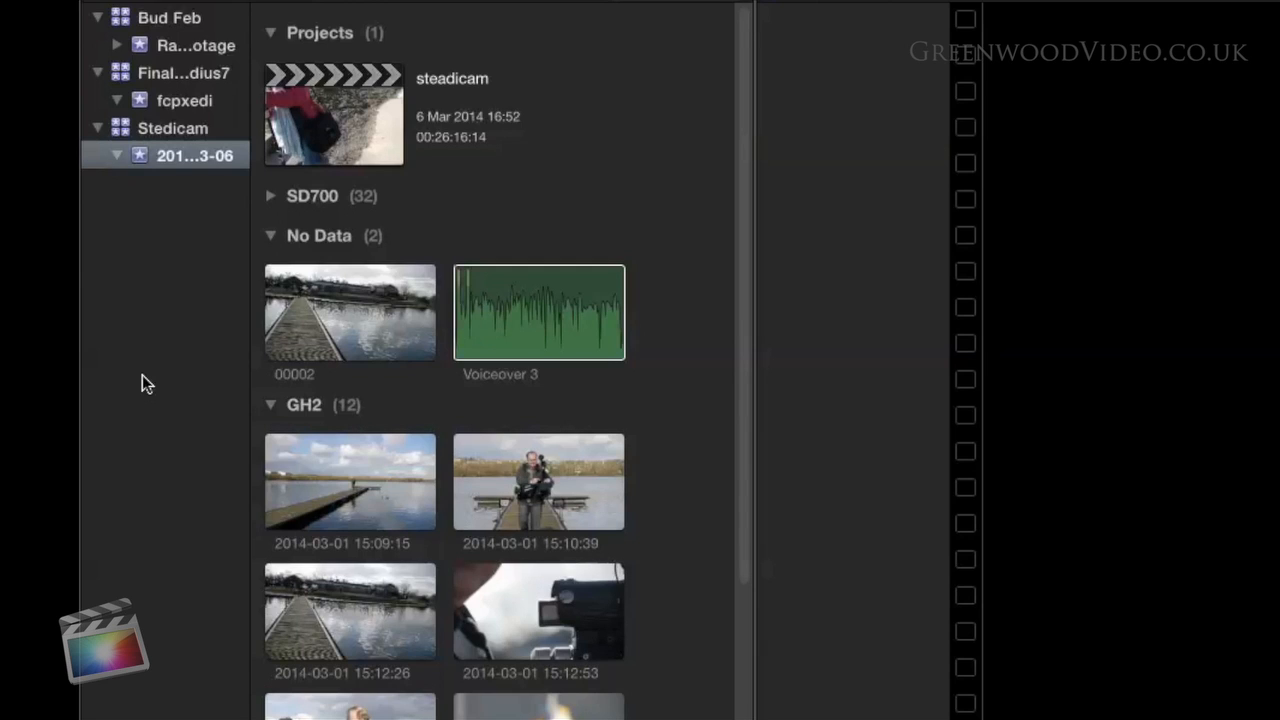
Step: Rename clip 00002 in the No Data group as Lake
{"action": "left_click", "coordinate": [301, 374]}
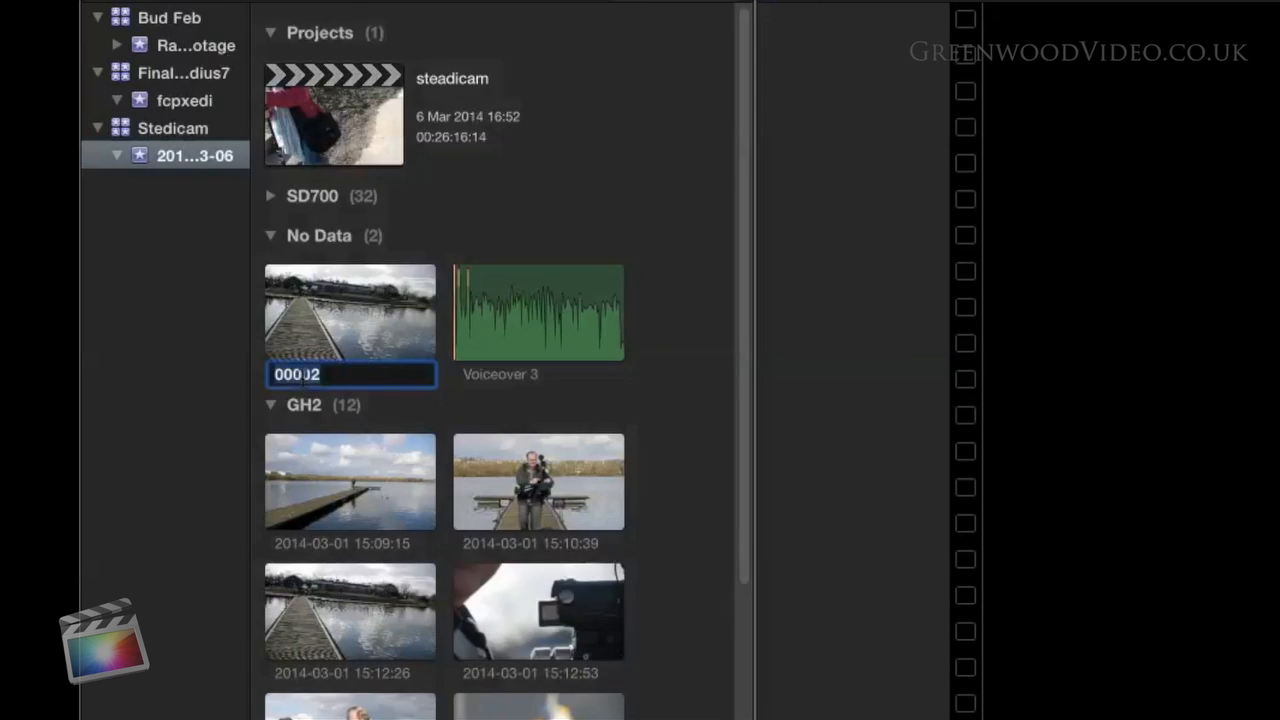
{"action": "type", "text": "Lake"}
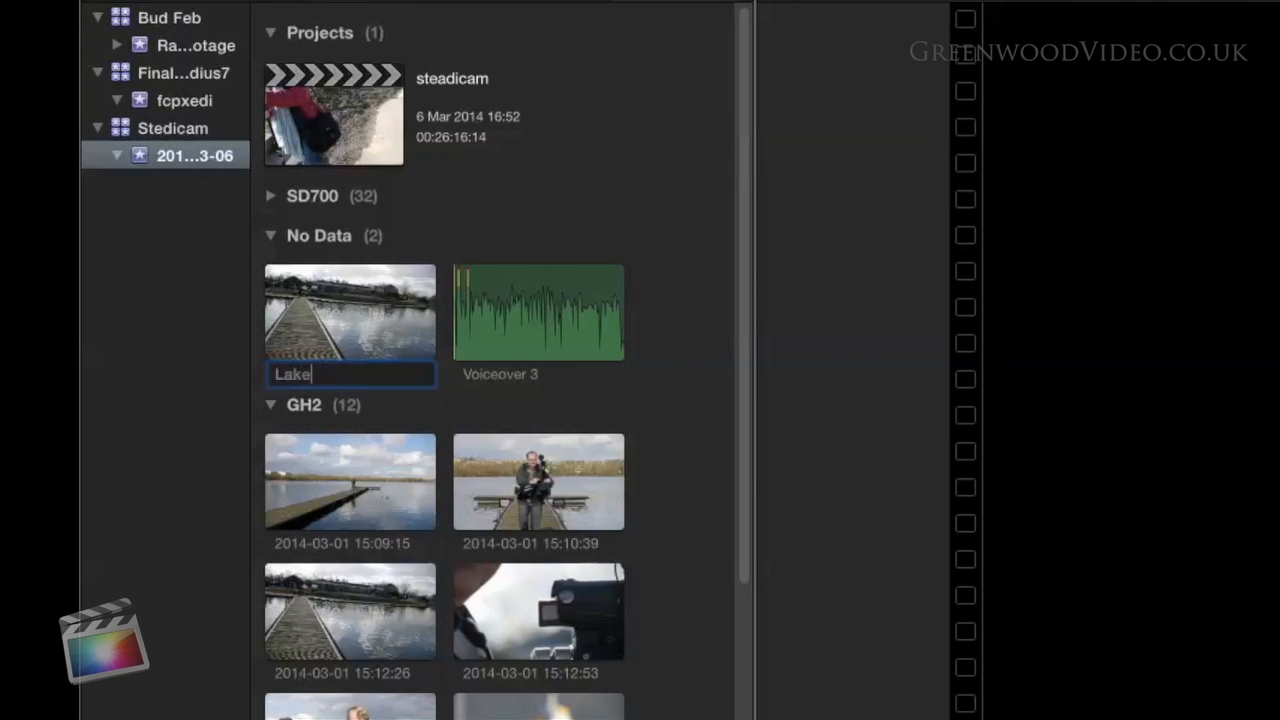
{"action": "key", "text": "Return"}
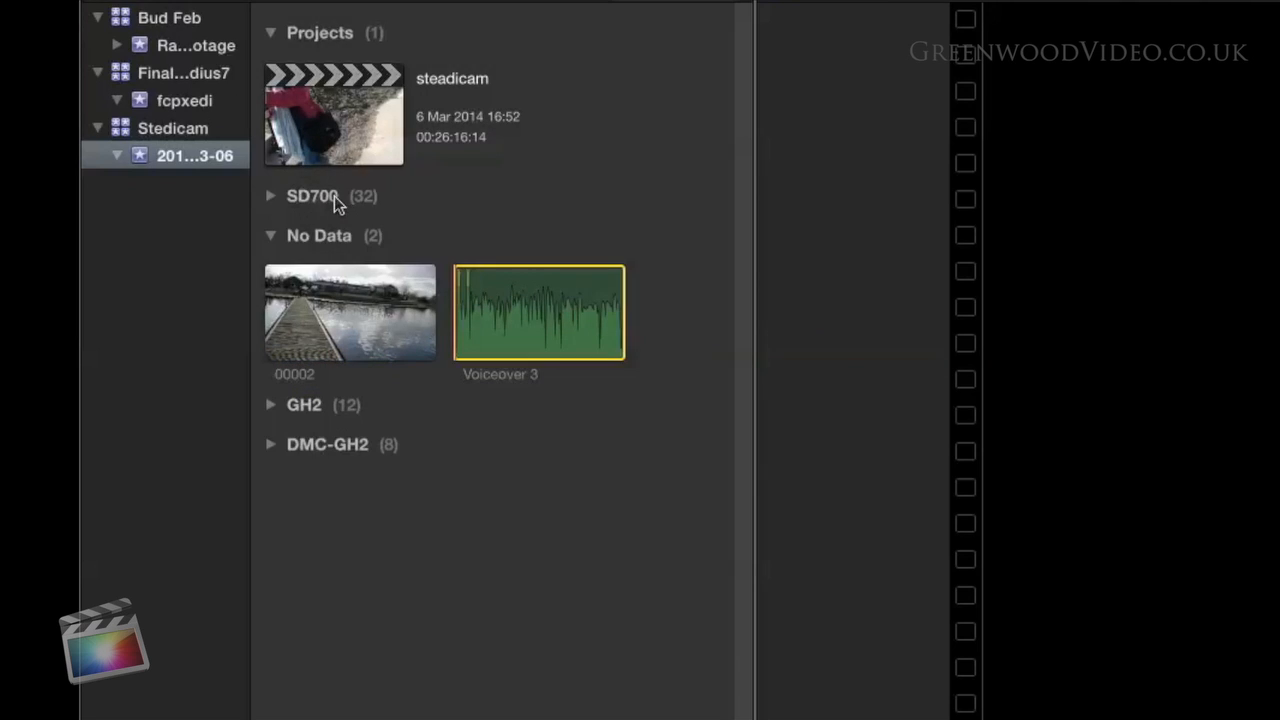
Step: Show and hide the clips of the GH2 group in the 2014-03-06 event
{"action": "left_click", "coordinate": [275, 403]}
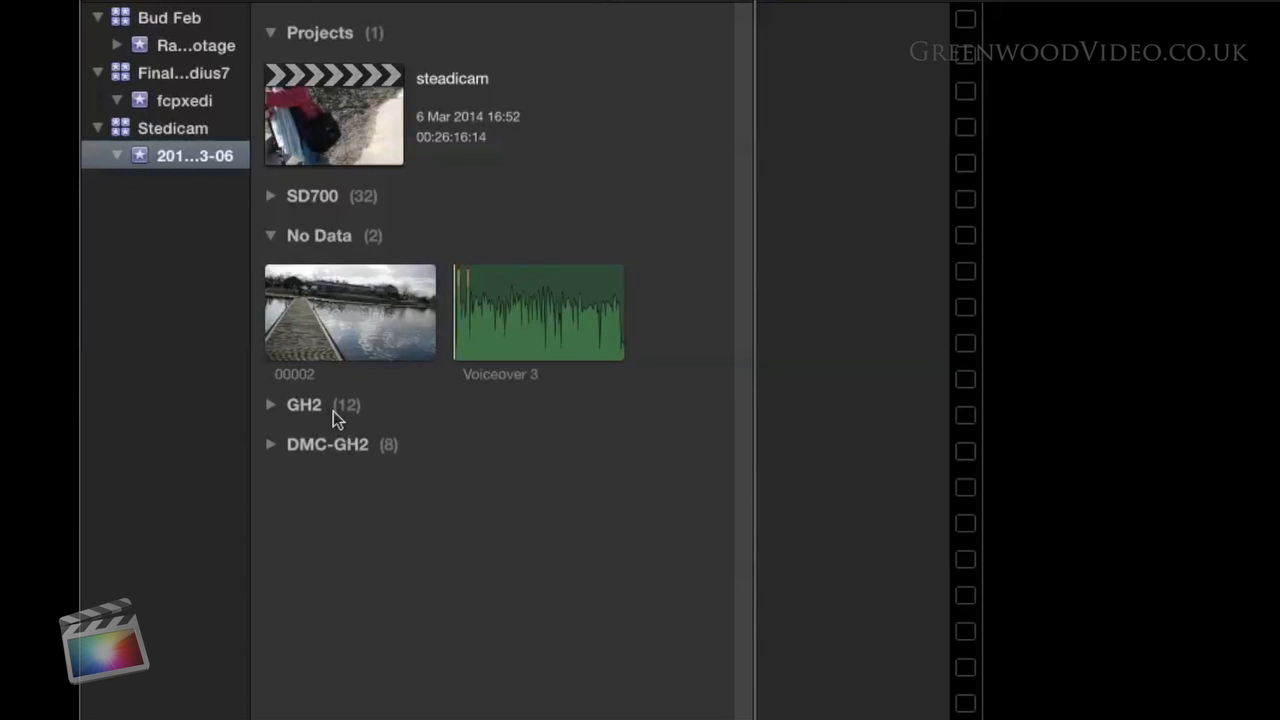
{"action": "left_click", "coordinate": [271, 405]}
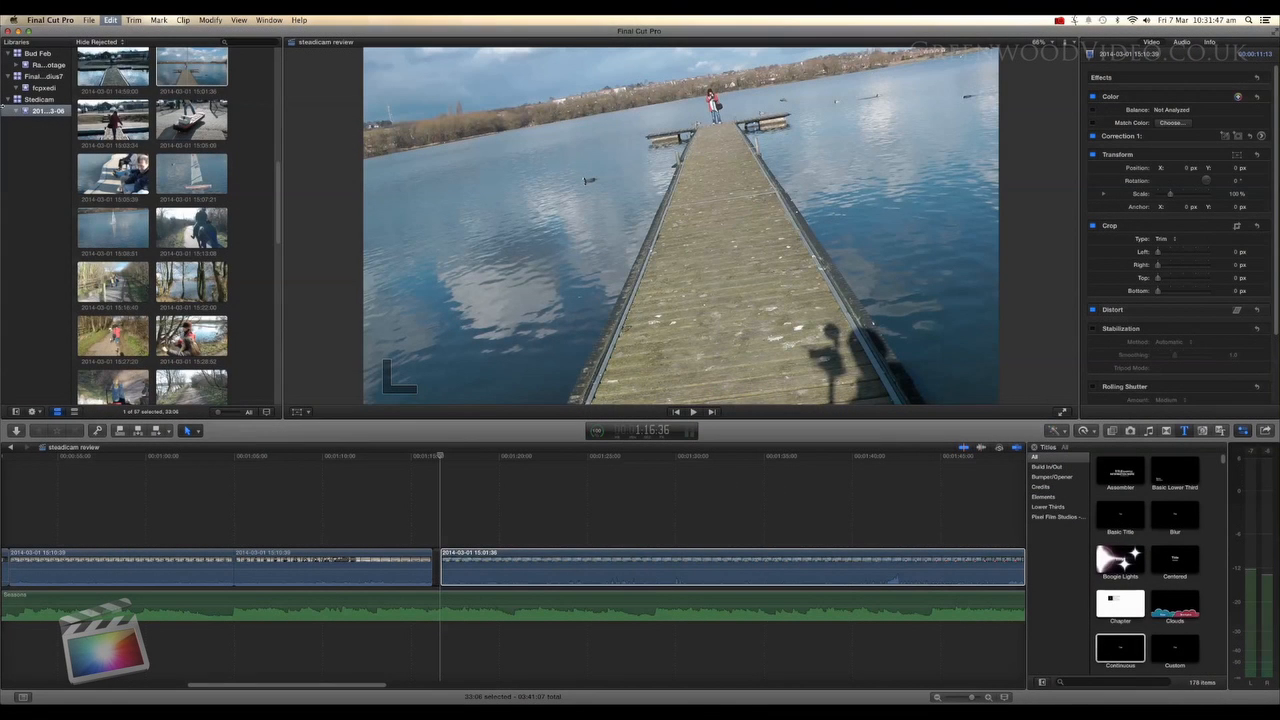
{"action": "key", "text": "super+z"}
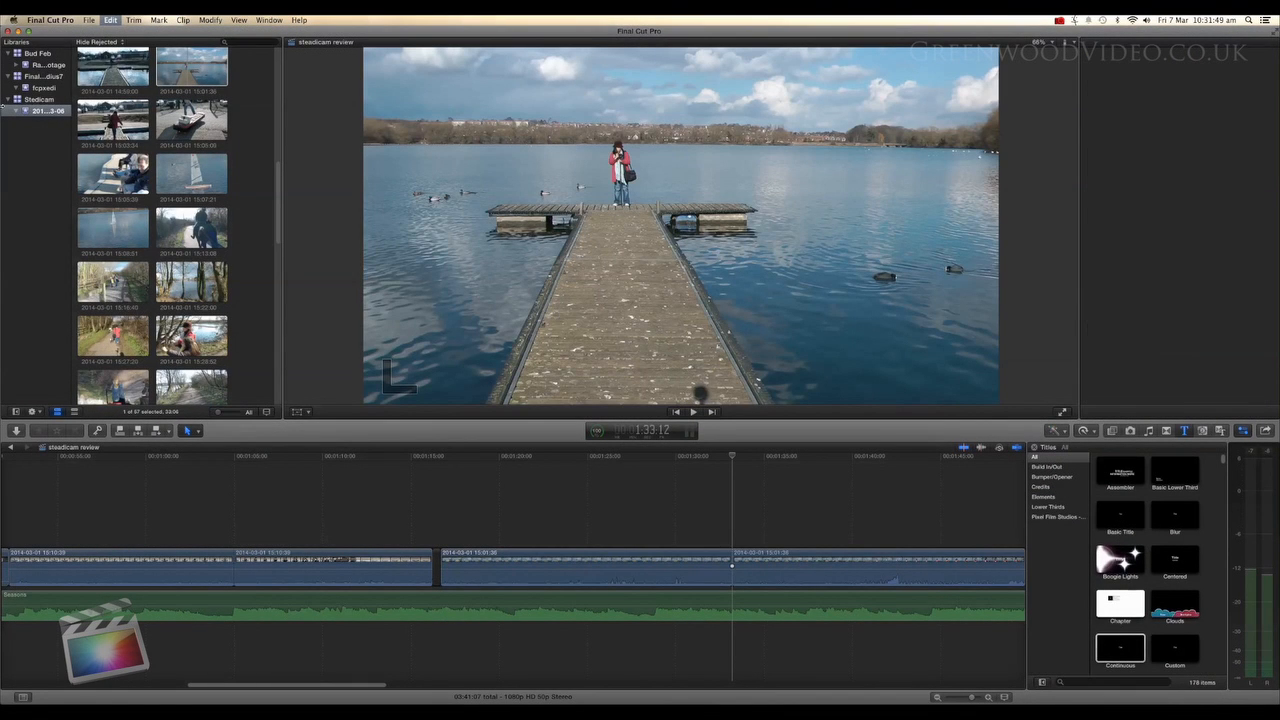
{"action": "key", "text": "super+z"}
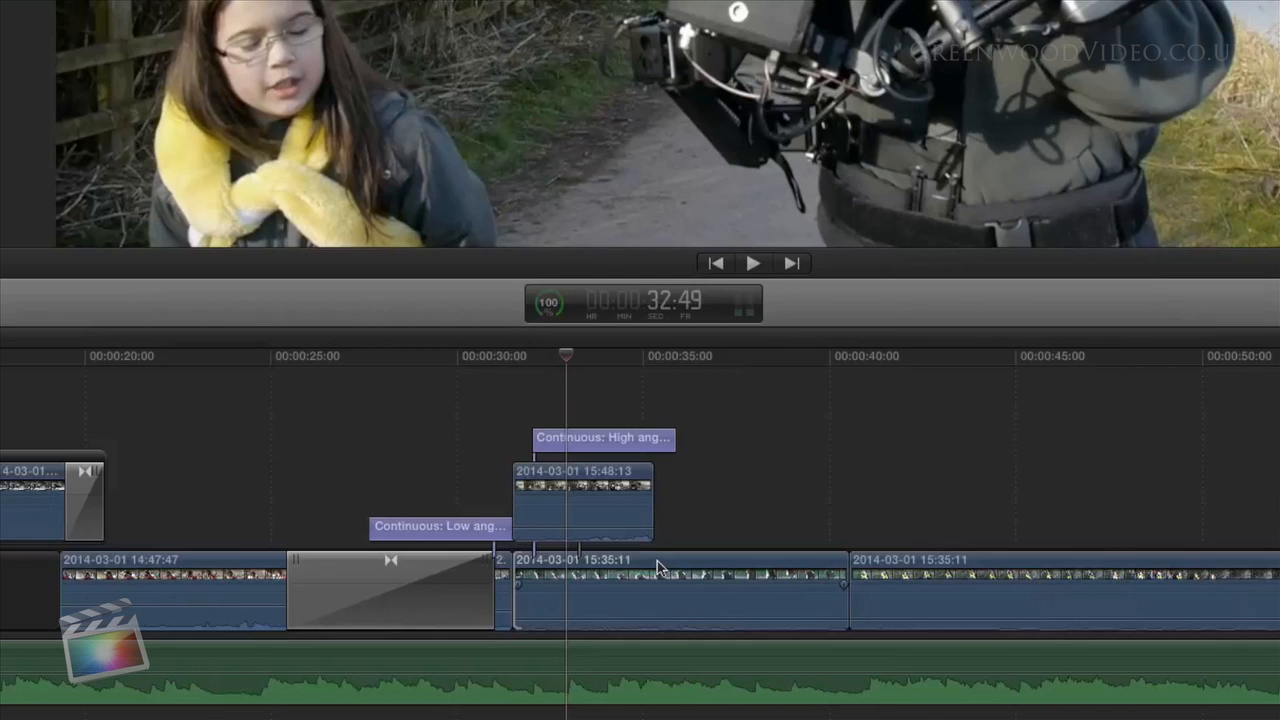
{"action": "left_click_drag", "start_coordinate": [657, 568], "coordinate": [1229, 487]}
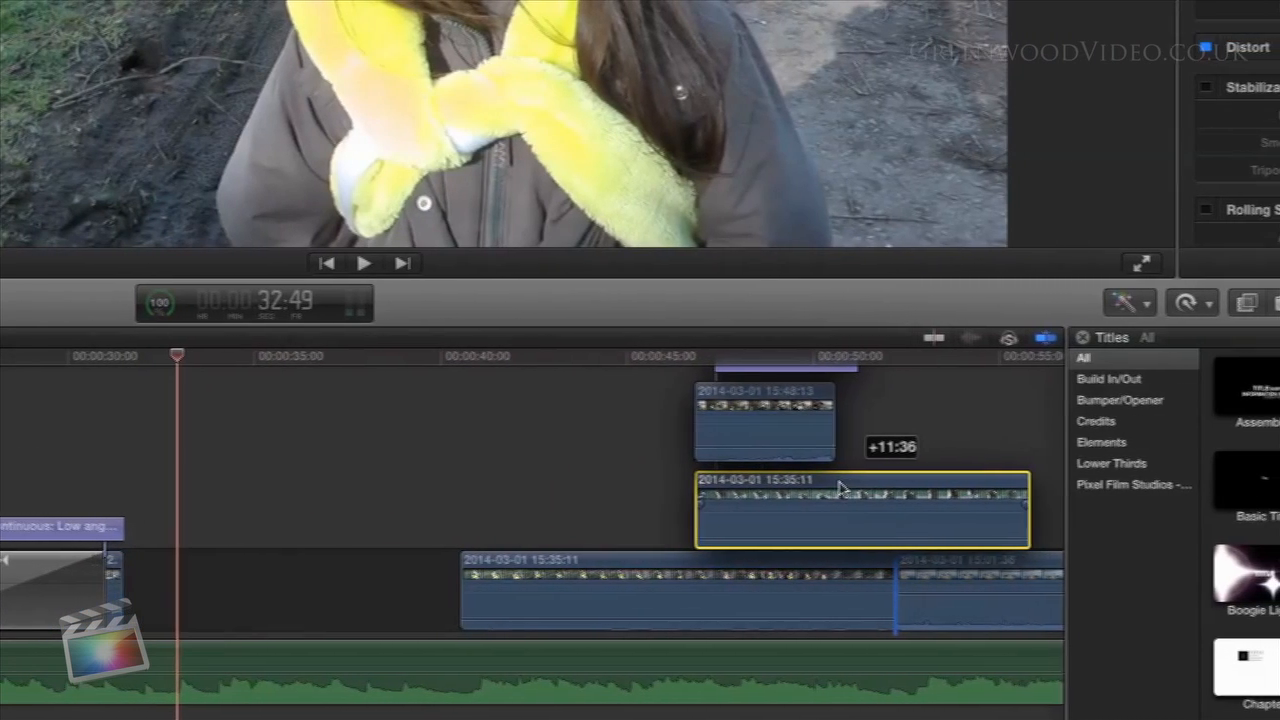
{"action": "left_click_drag", "start_coordinate": [842, 488], "coordinate": [840, 488]}
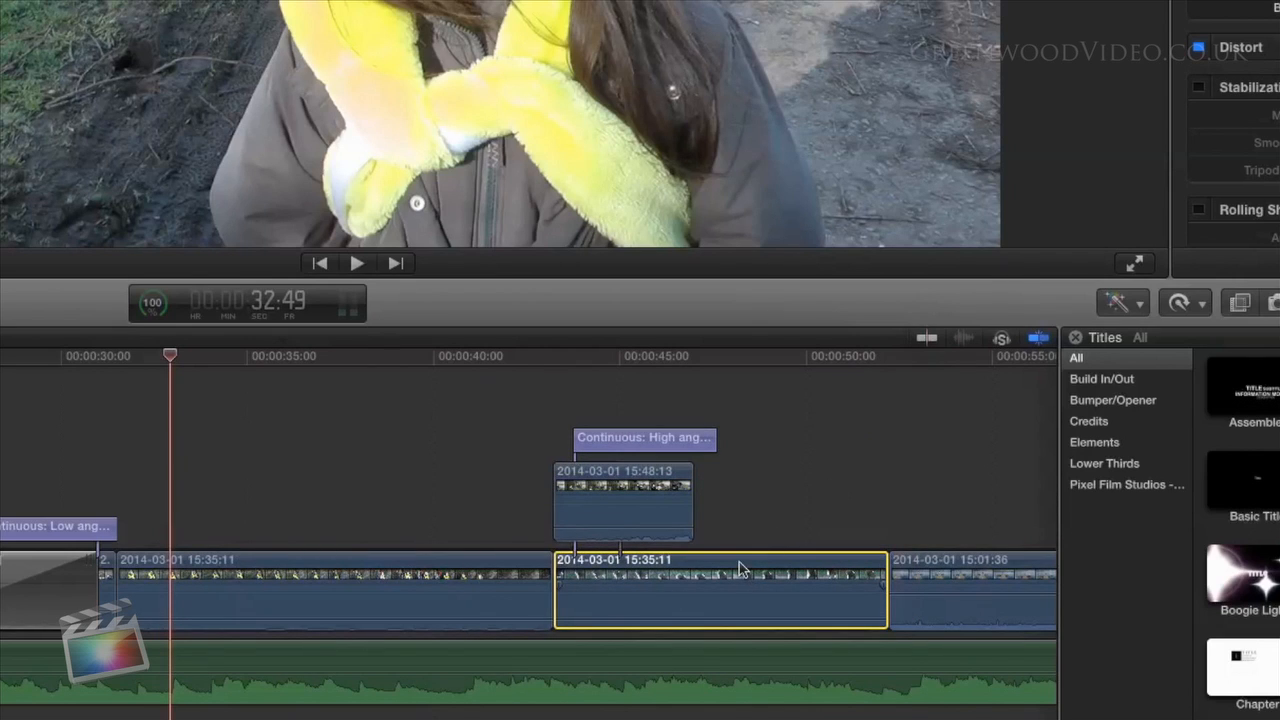
{"action": "left_click_drag", "start_coordinate": [739, 562], "coordinate": [145, 571]}
{"action": "mouse_move", "coordinate": [437, 572]}
{"action": "left_mouse_down"}
{"action": "mouse_move", "coordinate": [586, 571]}
{"action": "mouse_move", "coordinate": [380, 560]}
{"action": "mouse_move", "coordinate": [491, 572]}
{"action": "mouse_move", "coordinate": [397, 567]}
{"action": "mouse_move", "coordinate": [423, 572]}
{"action": "left_mouse_up"}
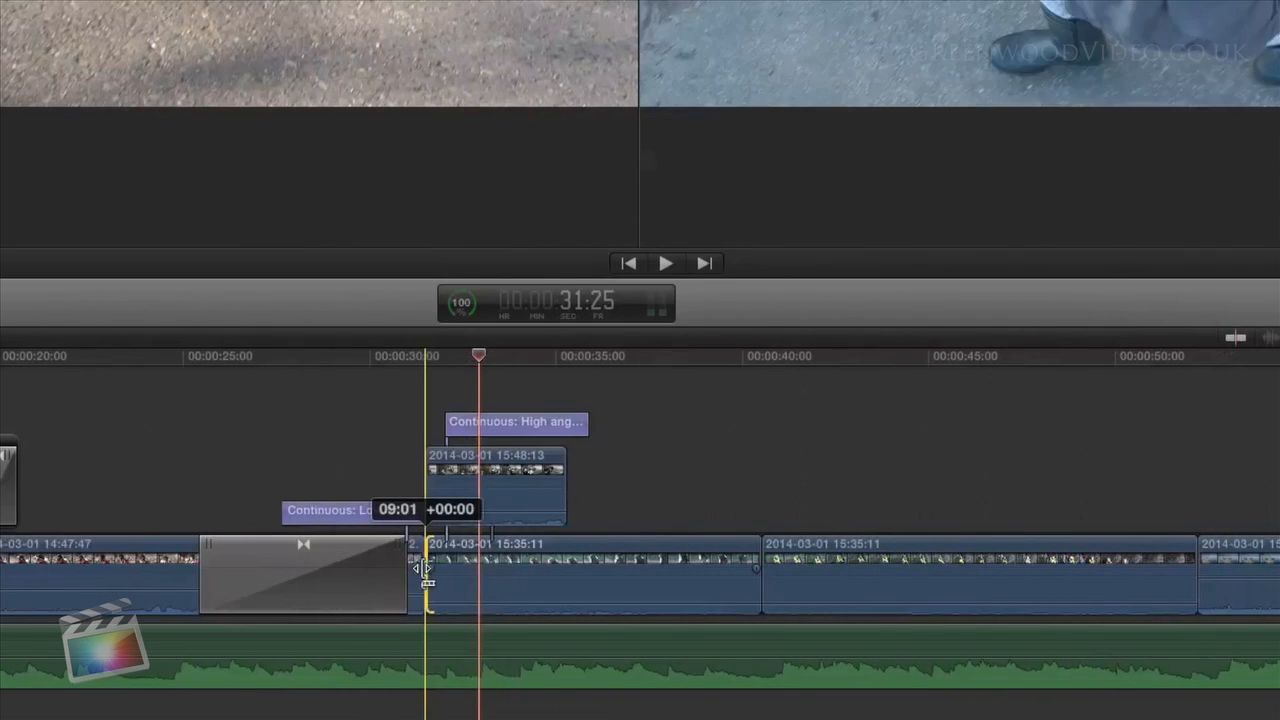
Step: Combine the High angle title, clip 15:48:13 and the 15:35:11 clip beneath into a compound clip named new compound in event 2014-03-06
{"action": "left_click", "coordinate": [558, 421]}
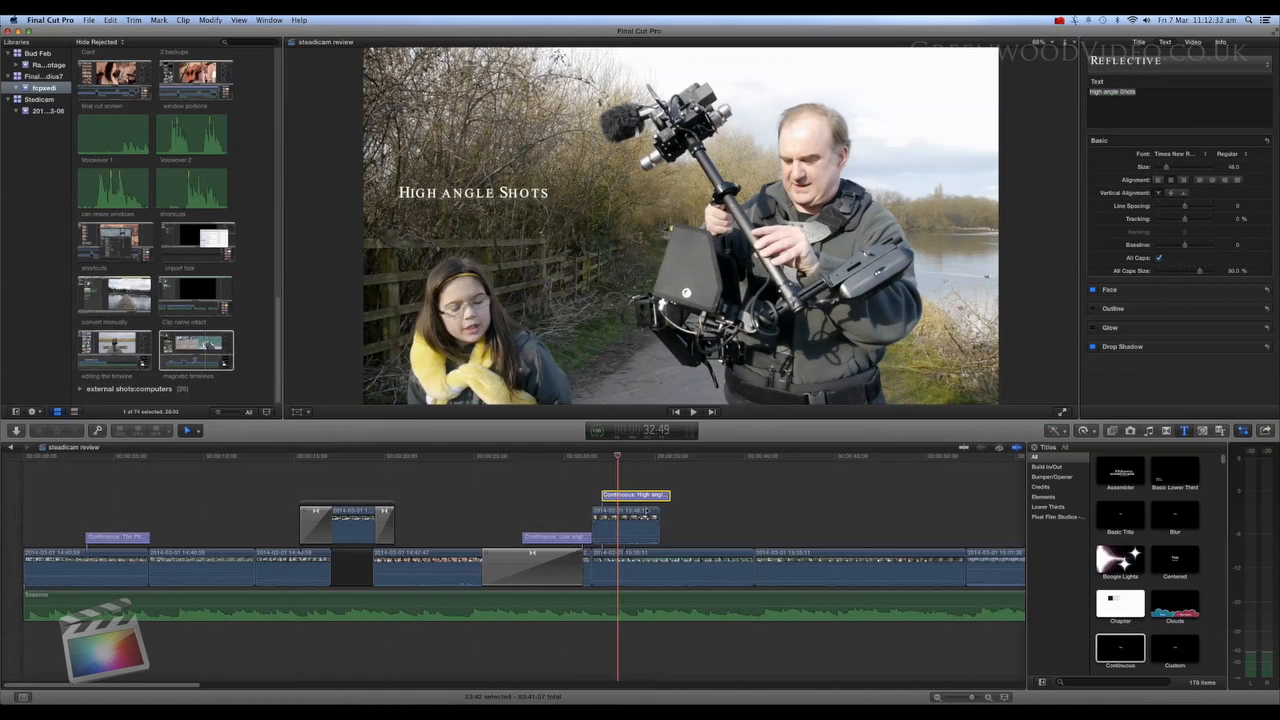
{"action": "left_click", "coordinate": [646, 512]}
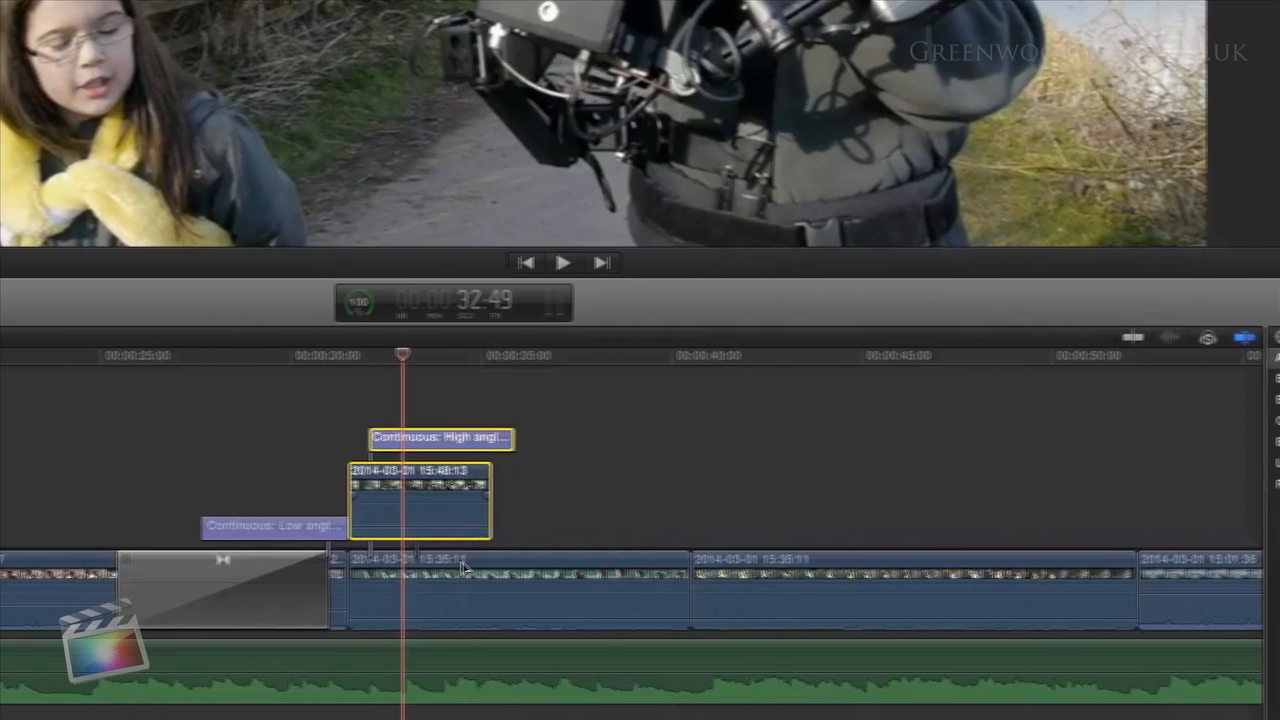
{"action": "left_click", "coordinate": [647, 556]}
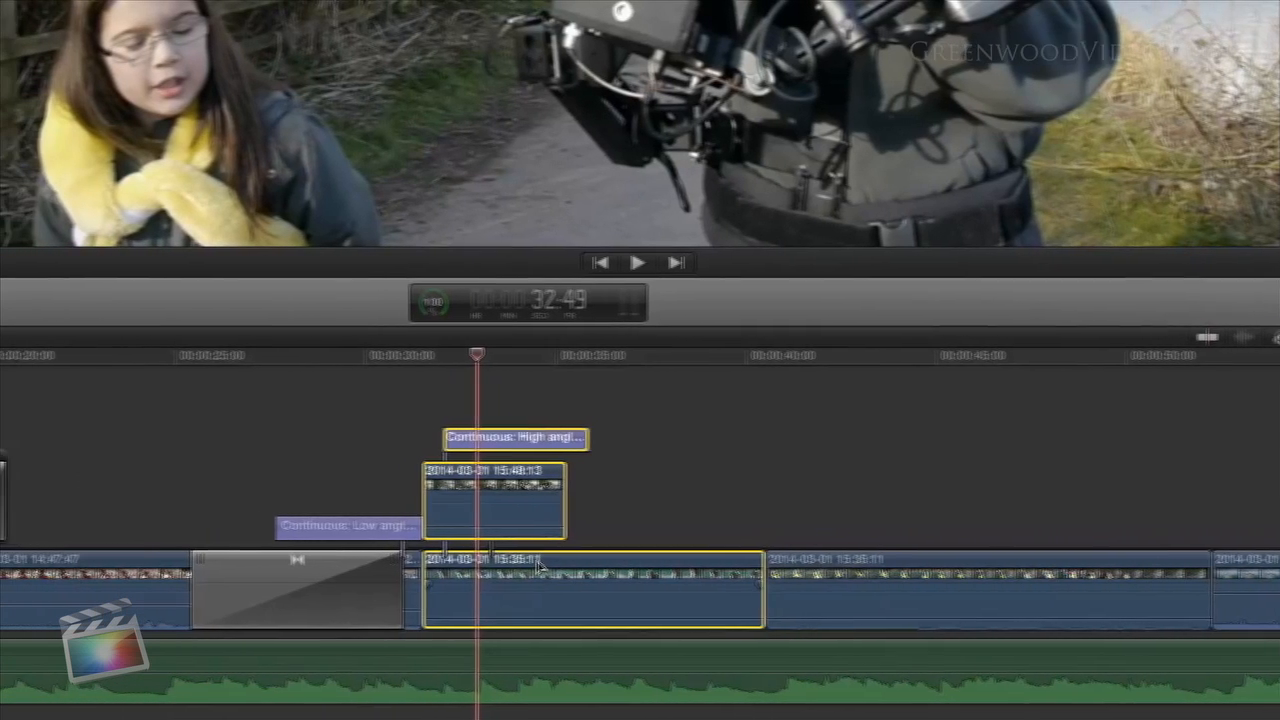
{"action": "right_click", "coordinate": [647, 556]}
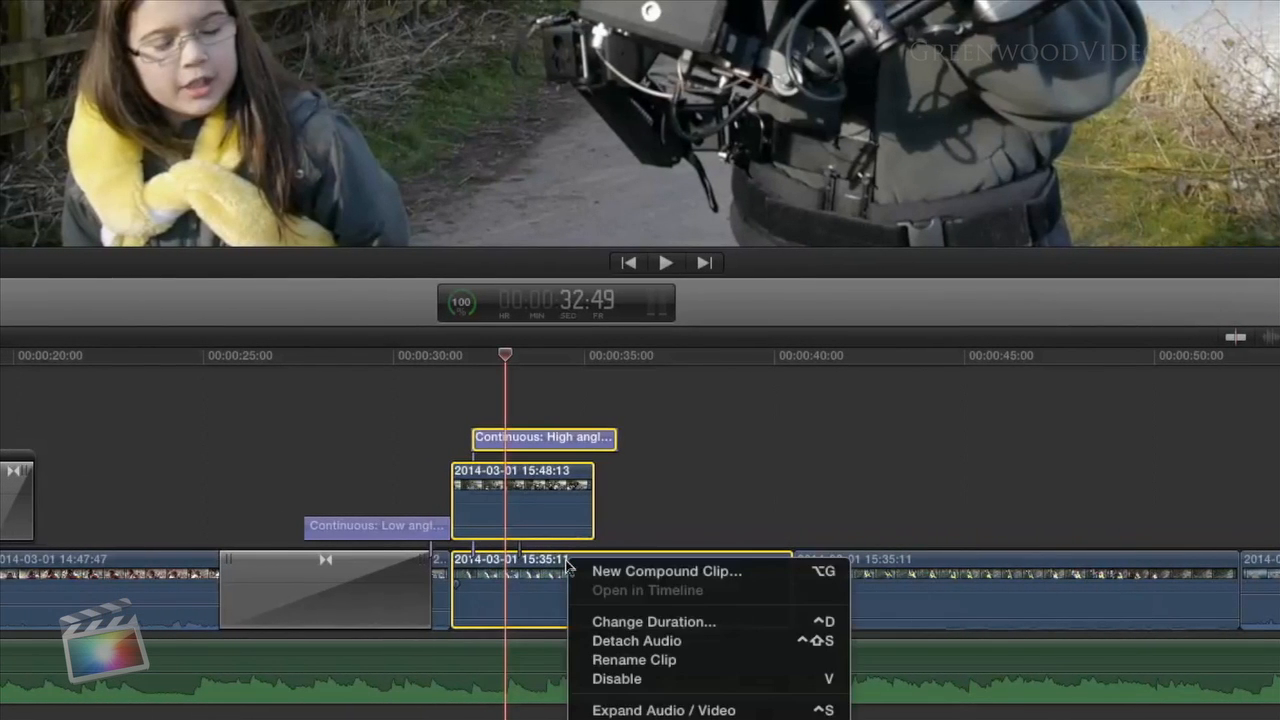
{"action": "left_click", "coordinate": [624, 573]}
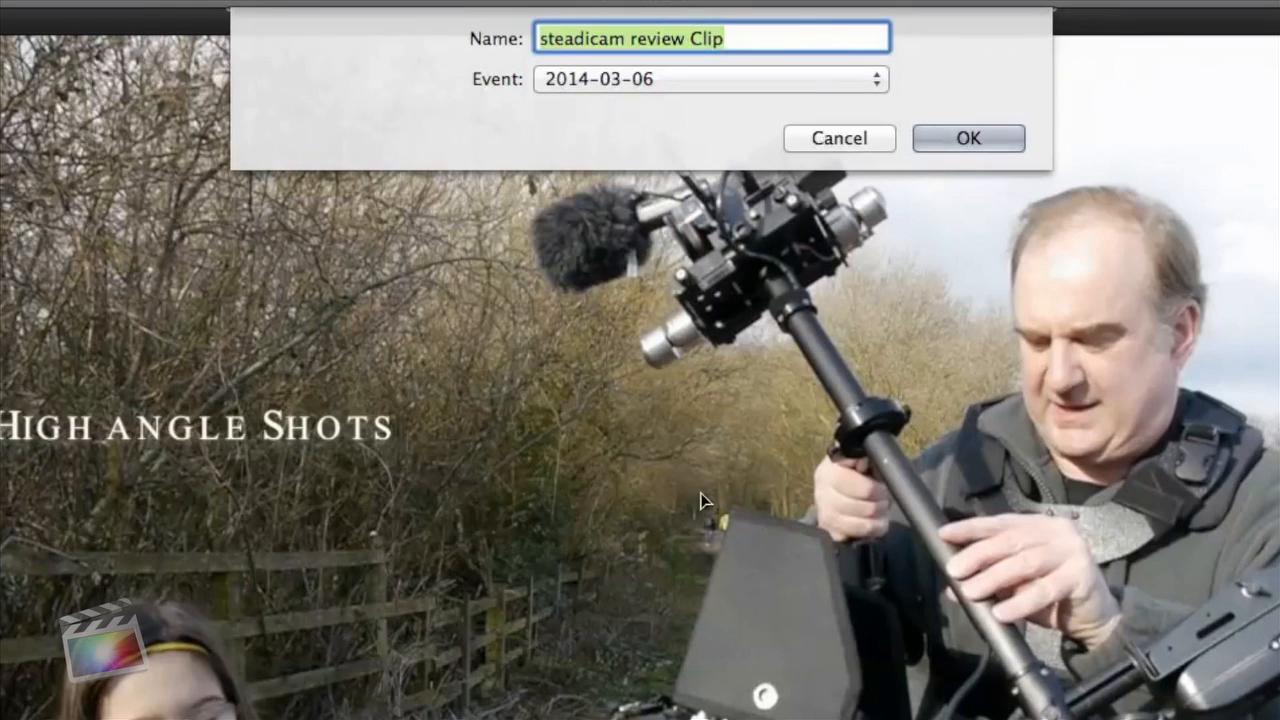
{"action": "type", "text": "new com"}
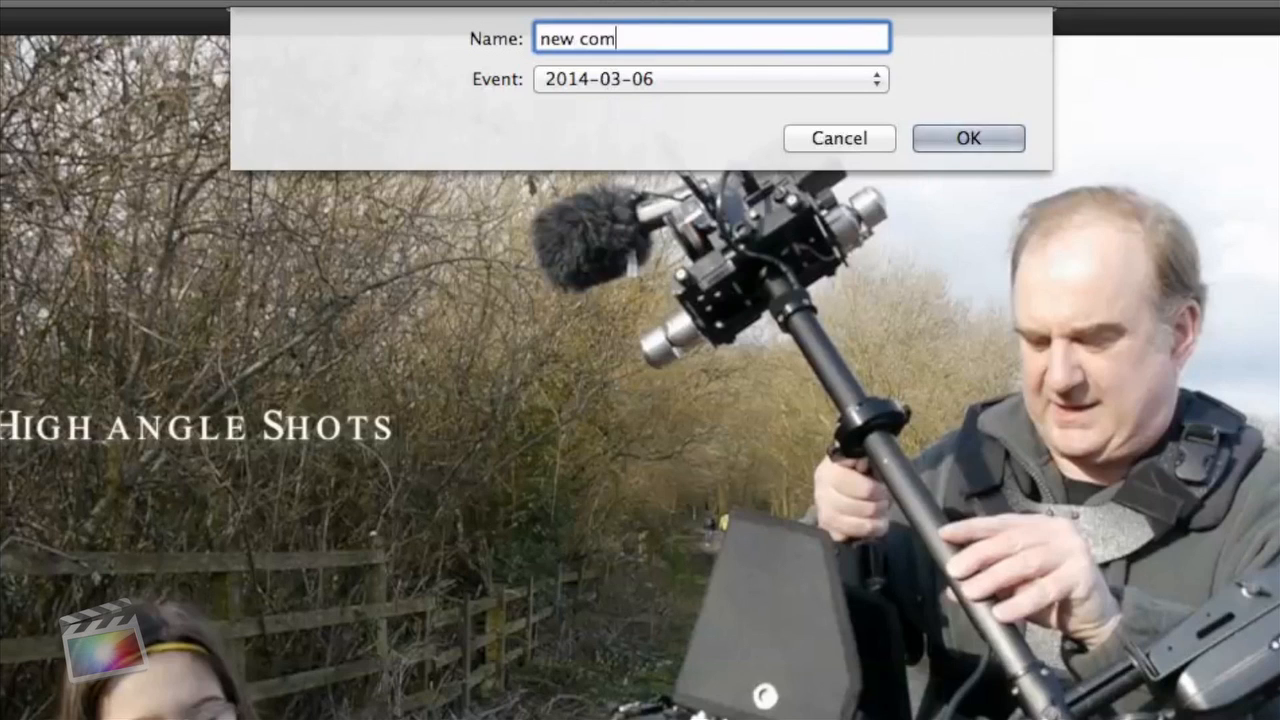
{"action": "type", "text": "pound"}
{"action": "left_click", "coordinate": [972, 139]}
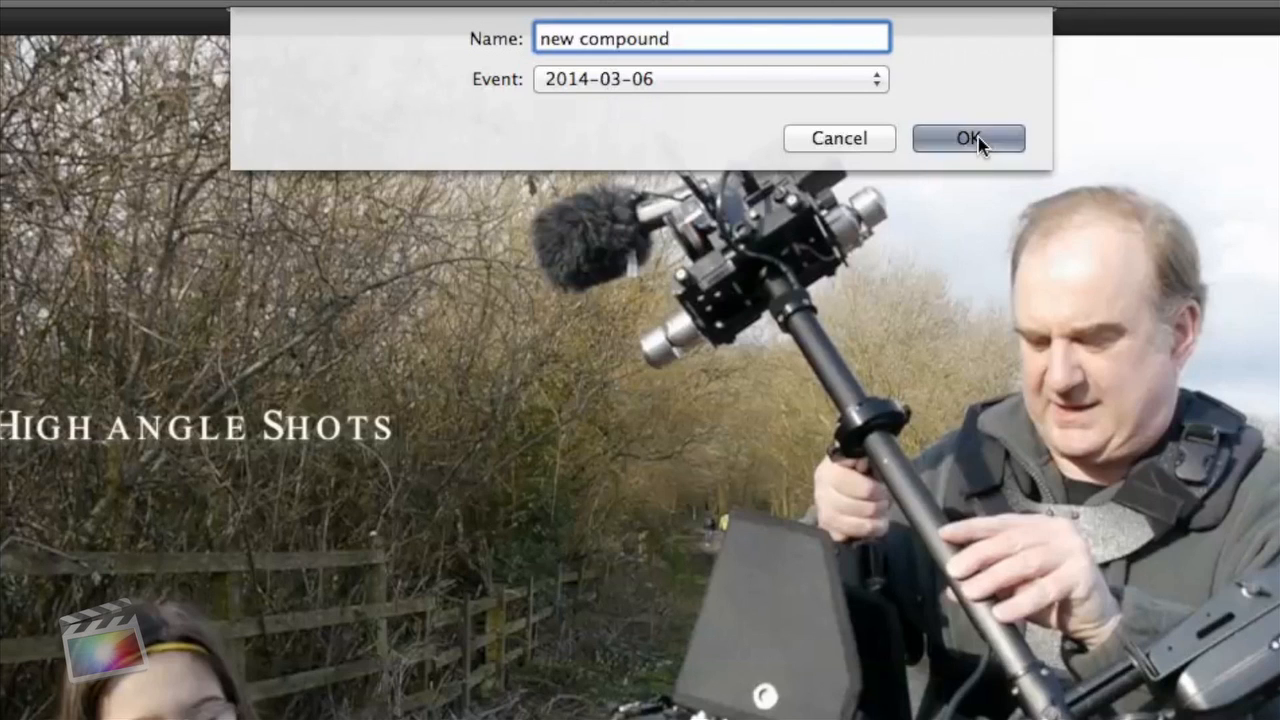
Step: Open the new compound clip in its own timeline to view its contents
{"action": "right_click", "coordinate": [580, 490]}
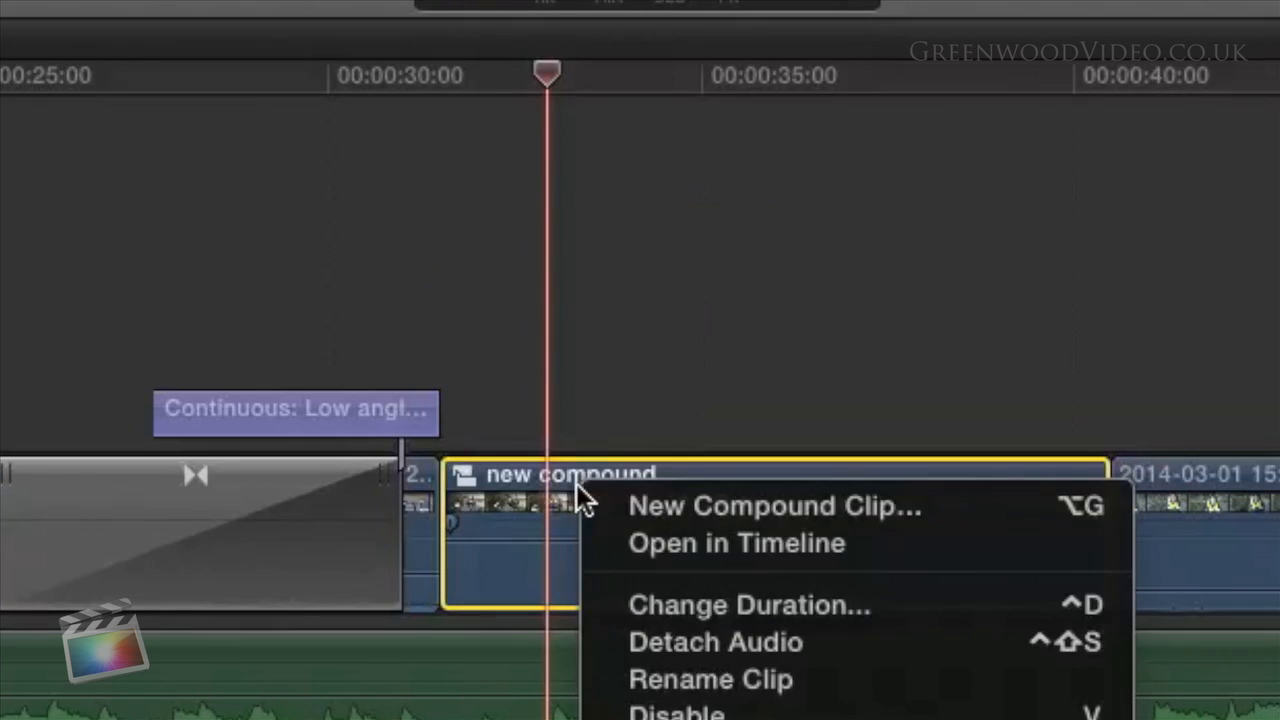
{"action": "left_click", "coordinate": [668, 540]}
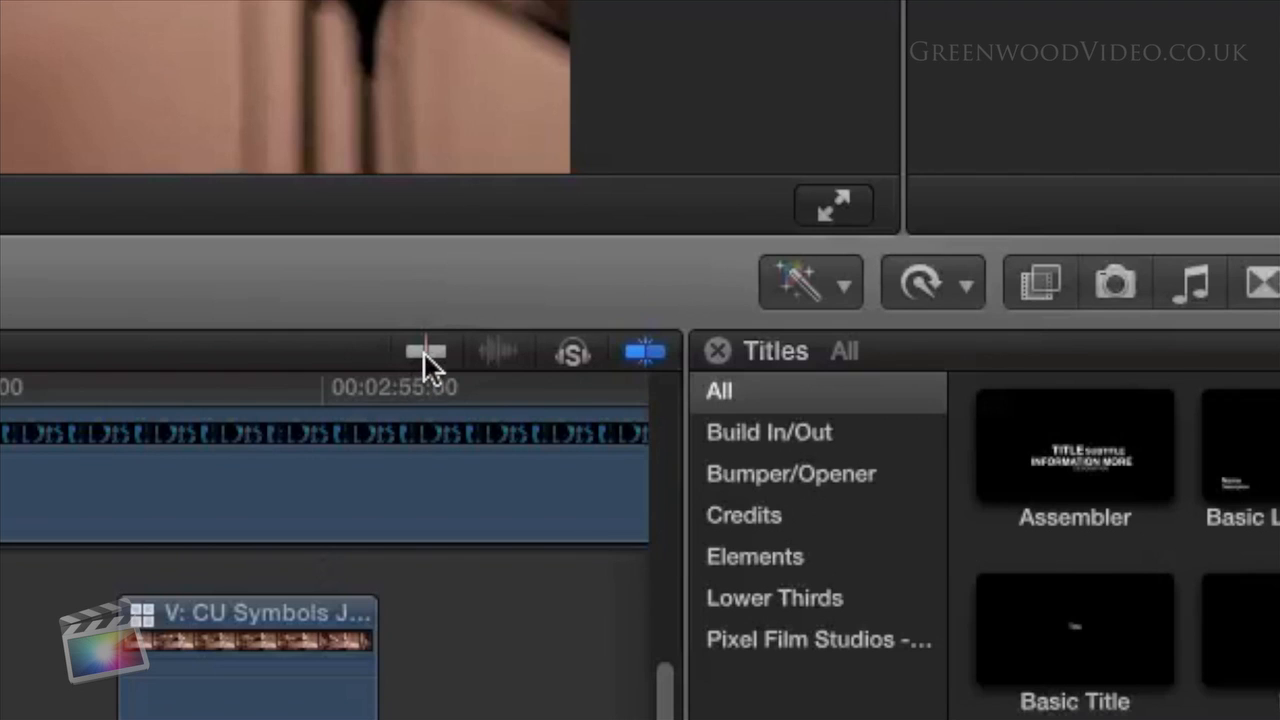
Step: Turn on video skimming and audio skimming
{"action": "left_click", "coordinate": [424, 353]}
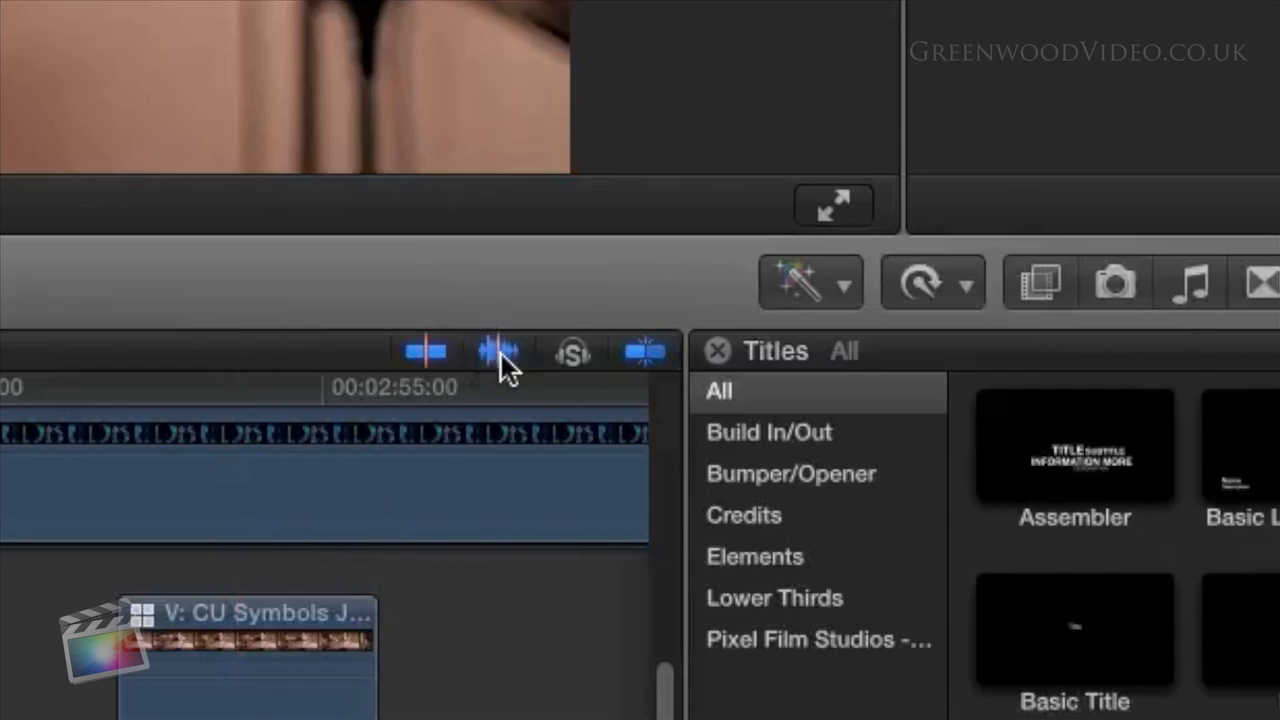
{"action": "left_click", "coordinate": [503, 358]}
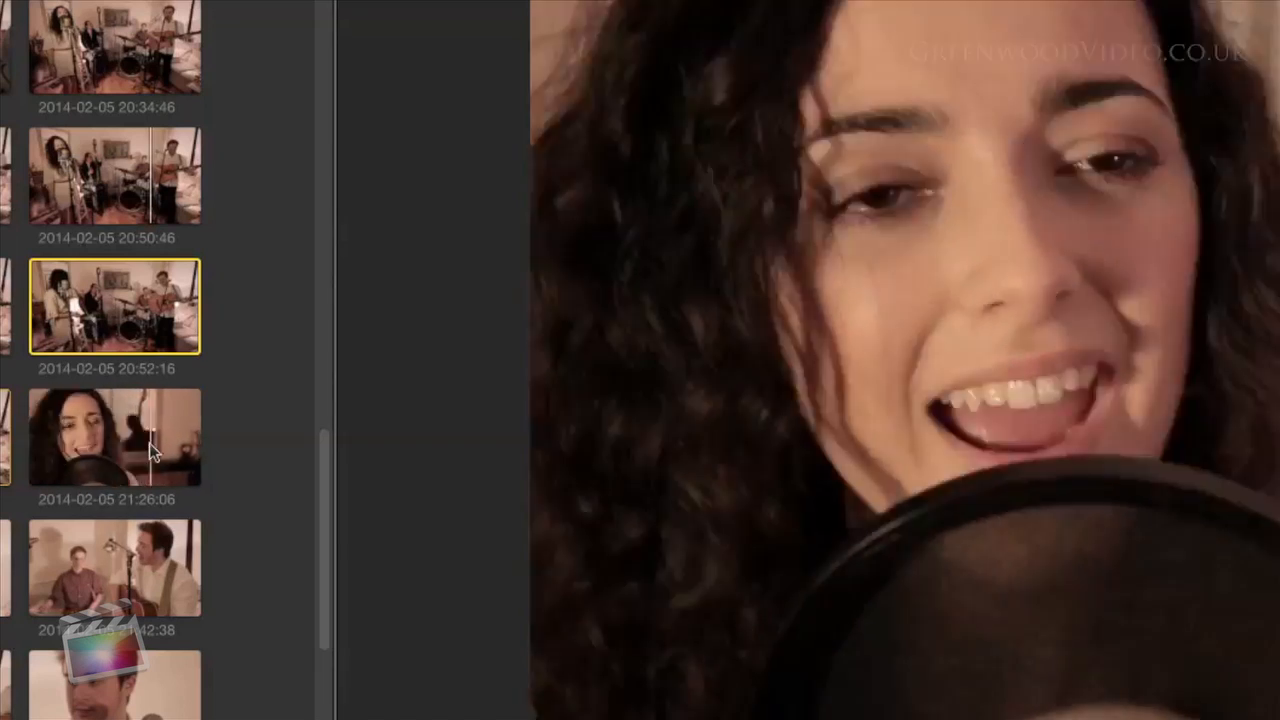
{"action": "left_click", "coordinate": [148, 443]}
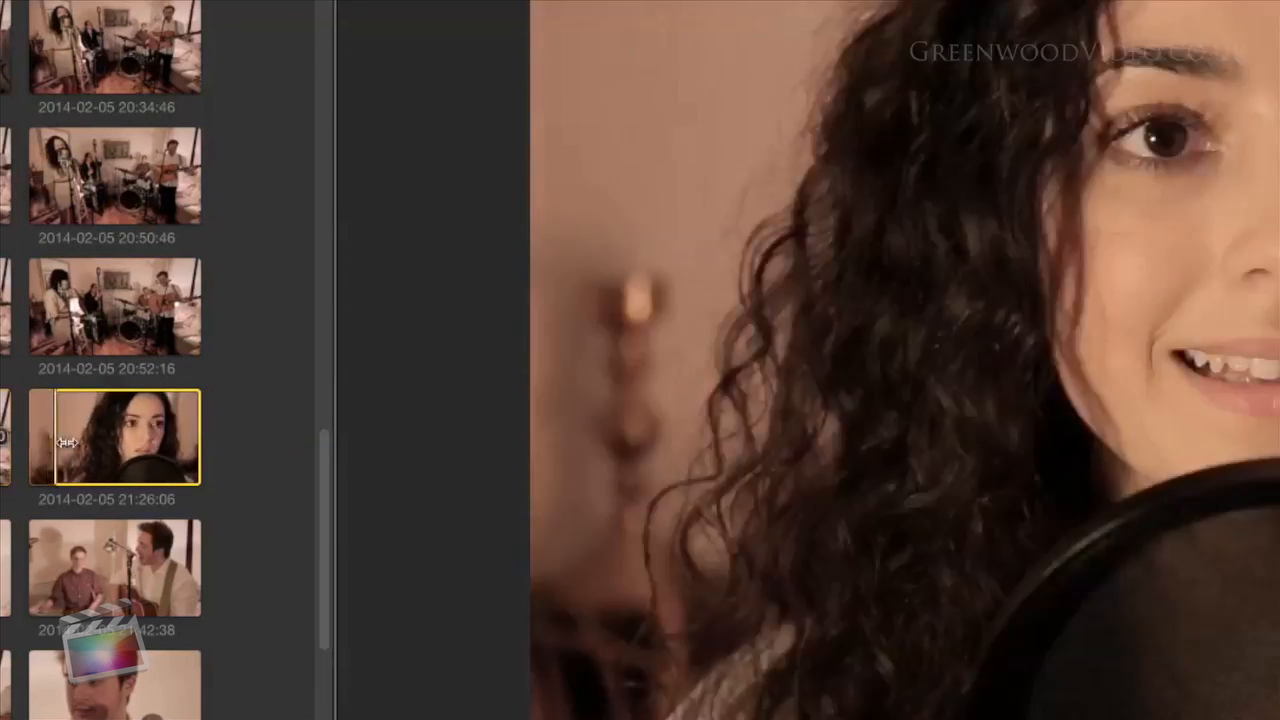
{"action": "left_click_drag", "start_coordinate": [30, 441], "coordinate": [75, 442]}
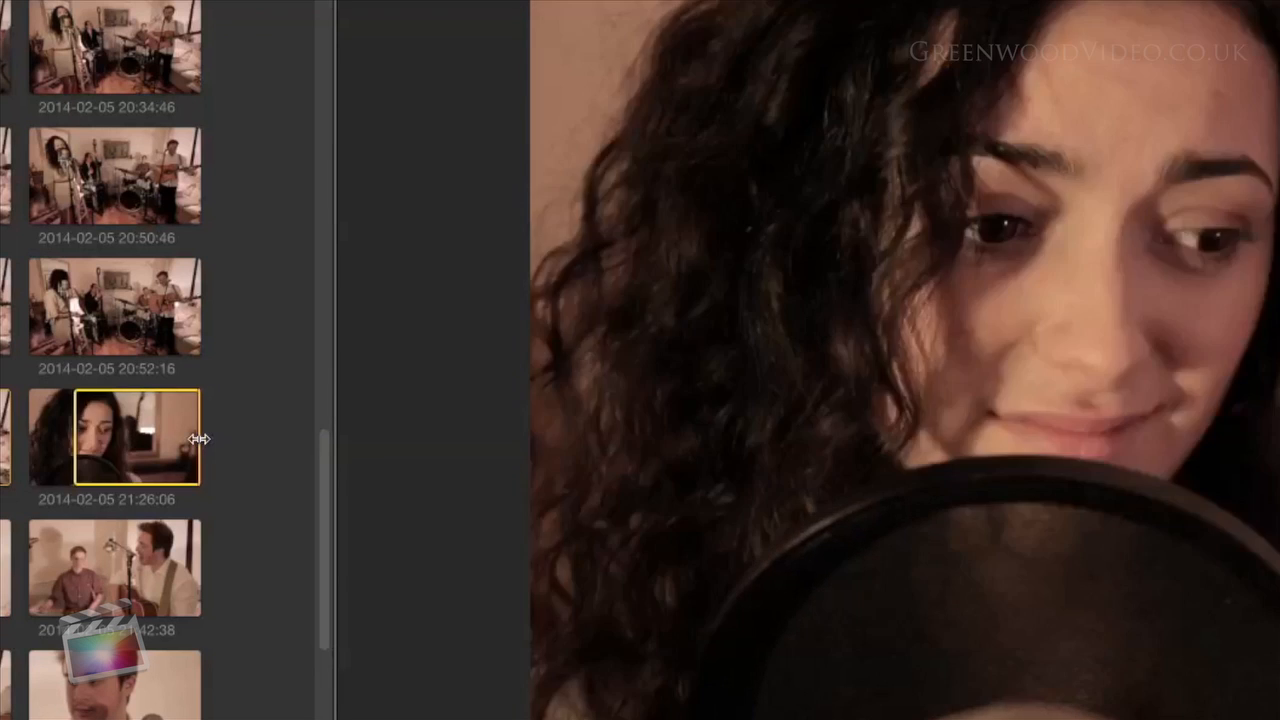
{"action": "left_click_drag", "start_coordinate": [199, 438], "coordinate": [124, 438]}
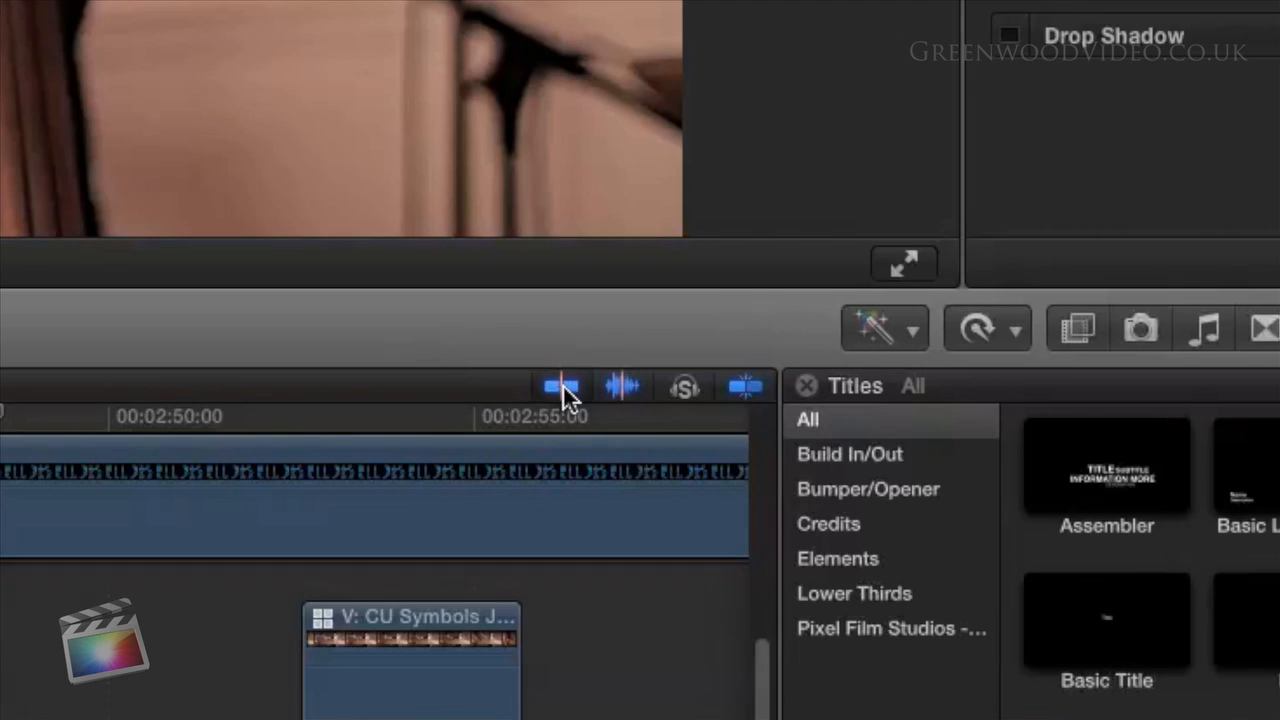
Step: Turn off skimming and scrub the playhead back and forth through the final part of the Bud project's timeline
{"action": "left_click", "coordinate": [965, 450]}
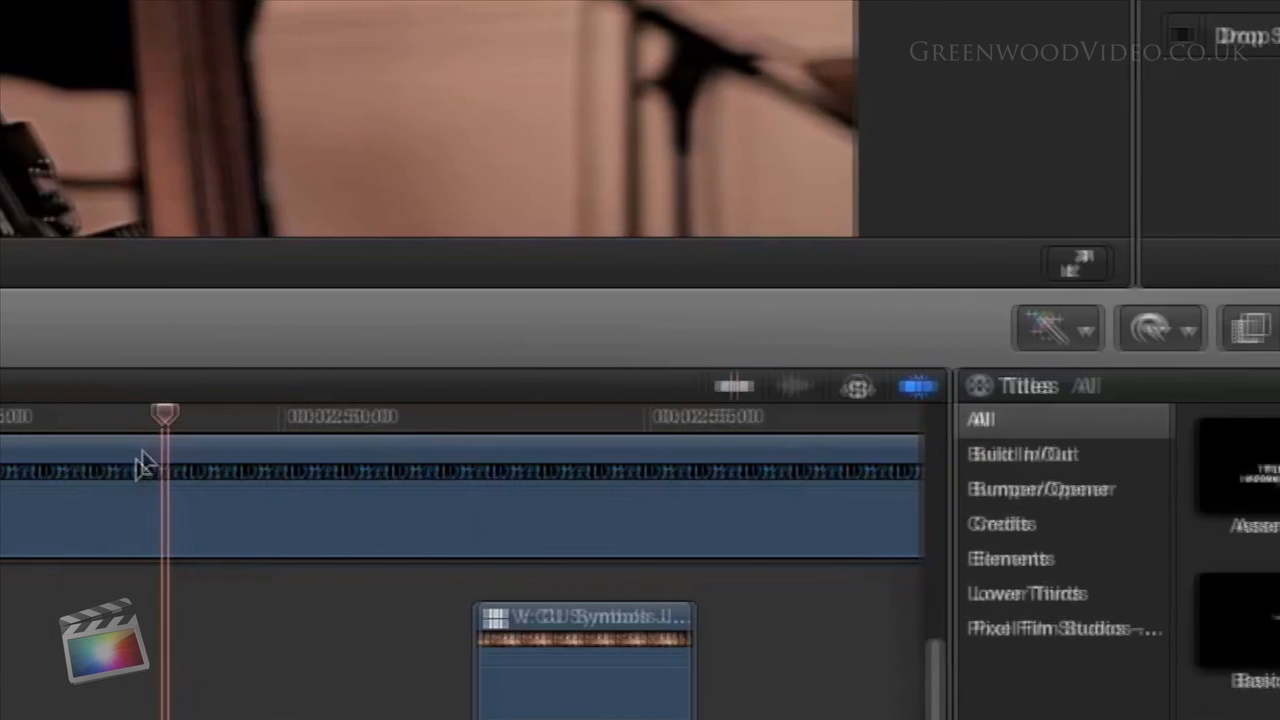
{"action": "left_click_drag", "start_coordinate": [245, 425], "coordinate": [553, 425]}
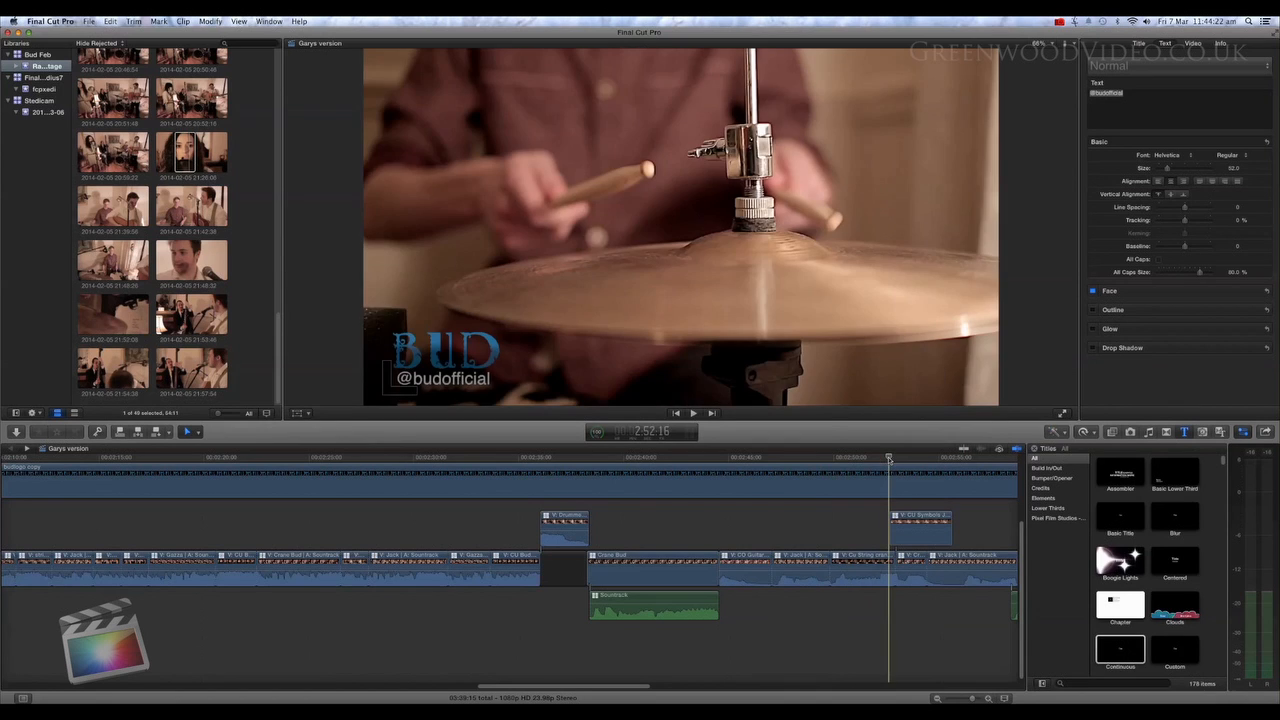
{"action": "left_click_drag", "start_coordinate": [871, 458], "coordinate": [809, 458]}
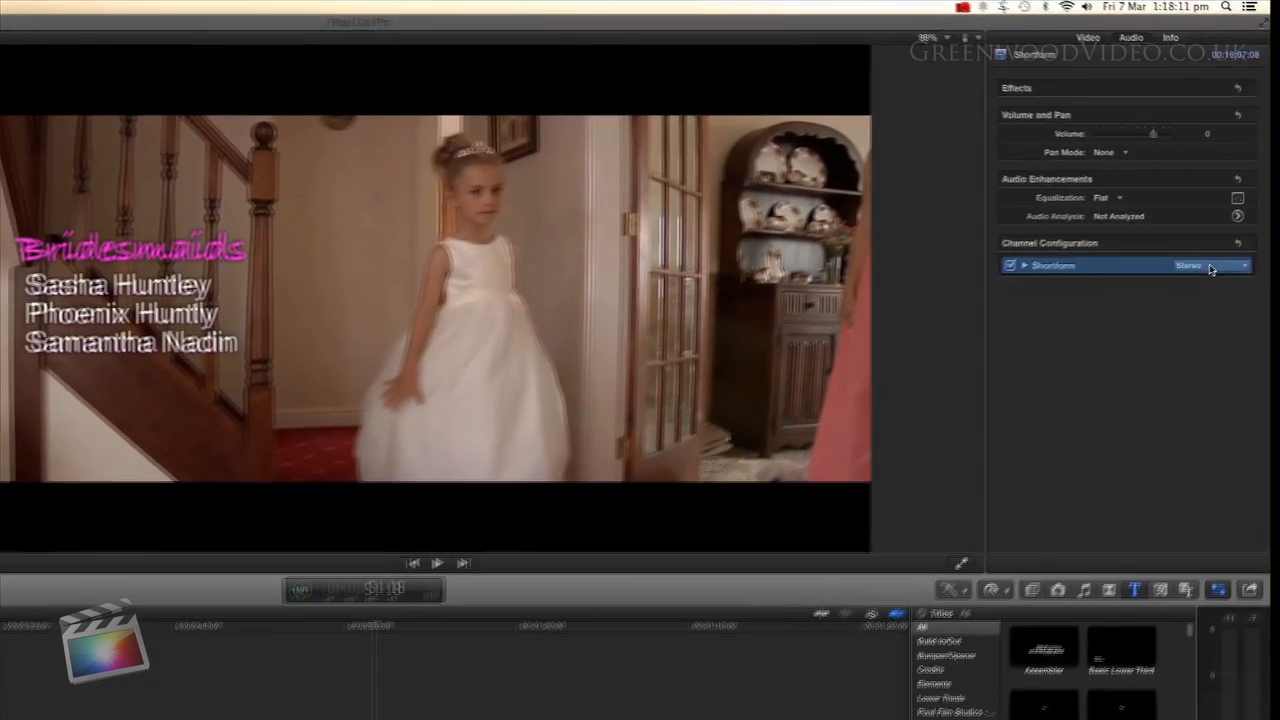
Step: Set the Shortform clip's audio channel configuration to Dual Mono and expand its individual channels
{"action": "left_click", "coordinate": [1236, 204]}
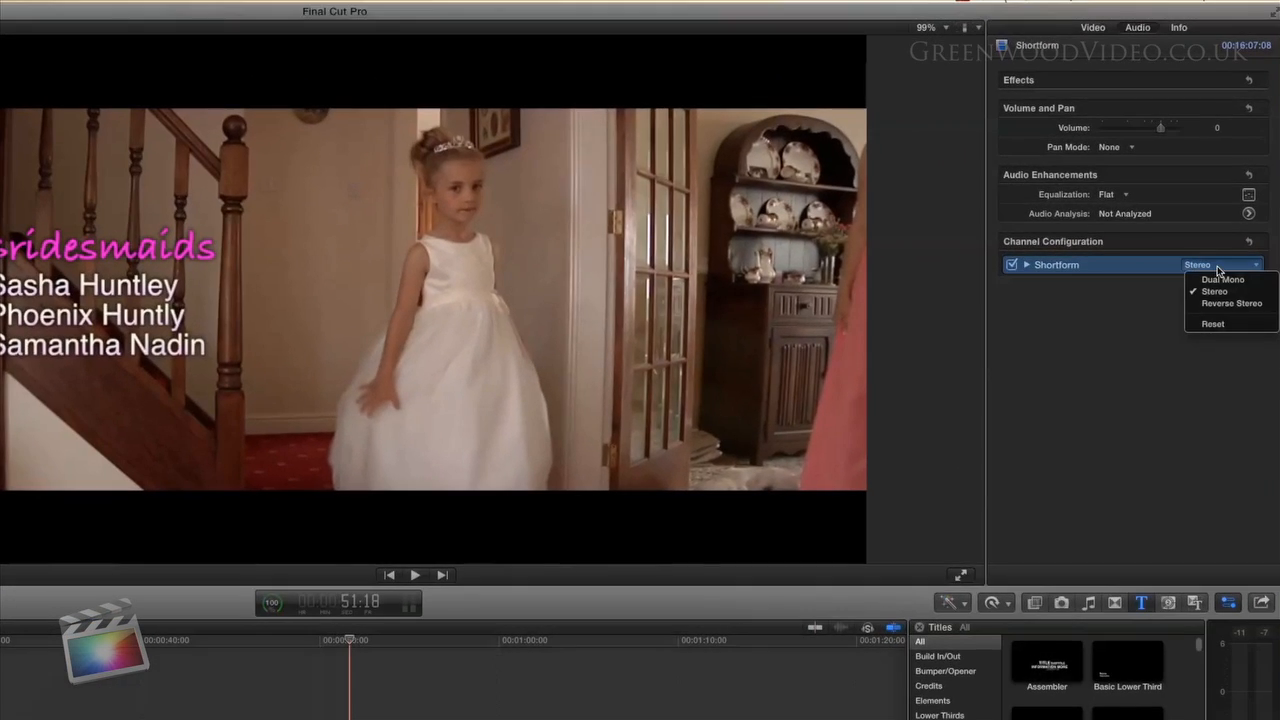
{"action": "left_click", "coordinate": [1220, 280]}
{"action": "left_click", "coordinate": [1027, 265]}
Step: Set the Shortform clip's channel configuration to Stereo and its pan mode to Stereo Left/Right
{"action": "left_click", "coordinate": [1220, 266]}
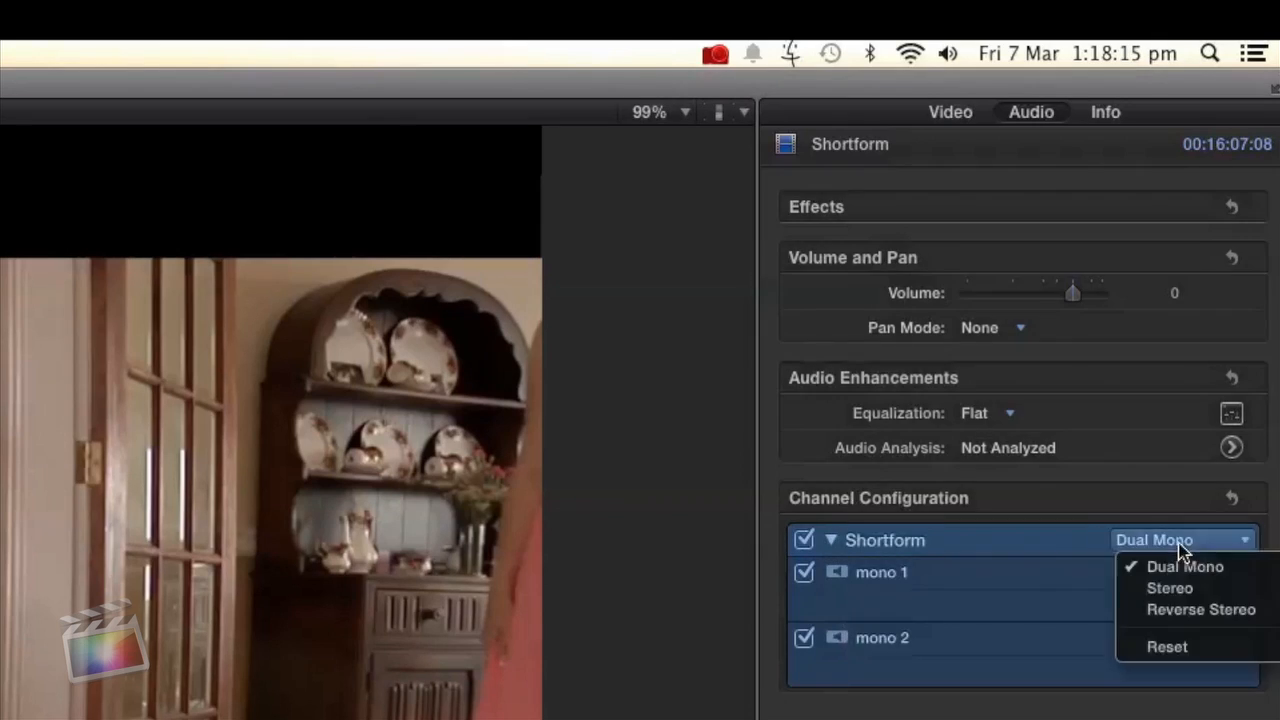
{"action": "left_click", "coordinate": [1178, 589]}
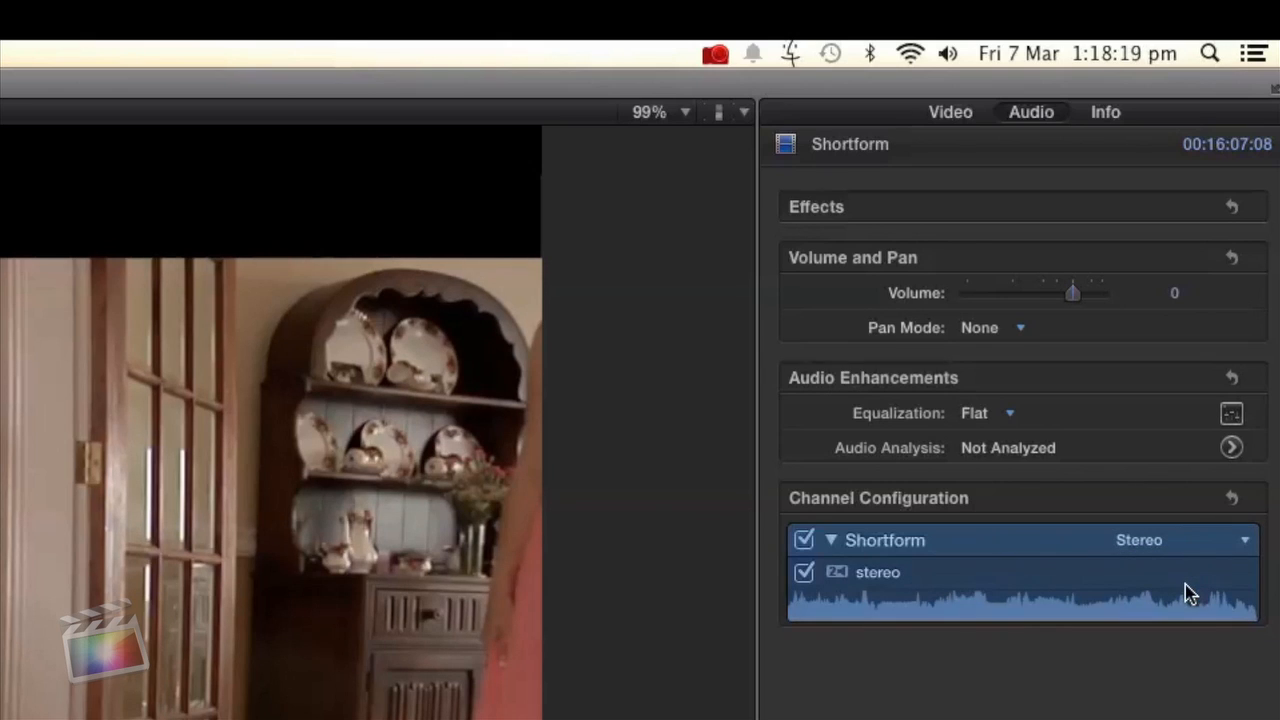
{"action": "left_click", "coordinate": [990, 328]}
{"action": "left_click", "coordinate": [1025, 399]}
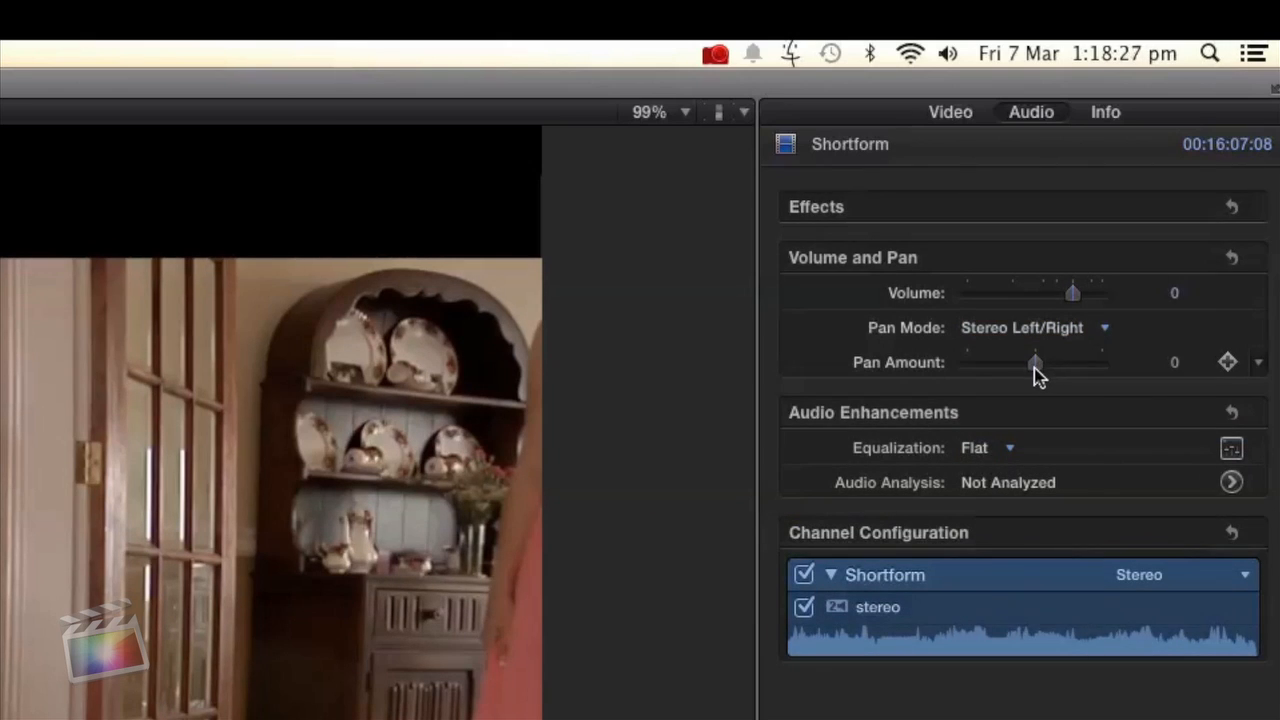
Step: Adjust the stereo balance of the Shortform clip to a pan amount of 4.0
{"action": "left_click_drag", "start_coordinate": [1036, 370], "coordinate": [1072, 373]}
{"action": "left_click_drag", "start_coordinate": [1030, 365], "coordinate": [1037, 365]}
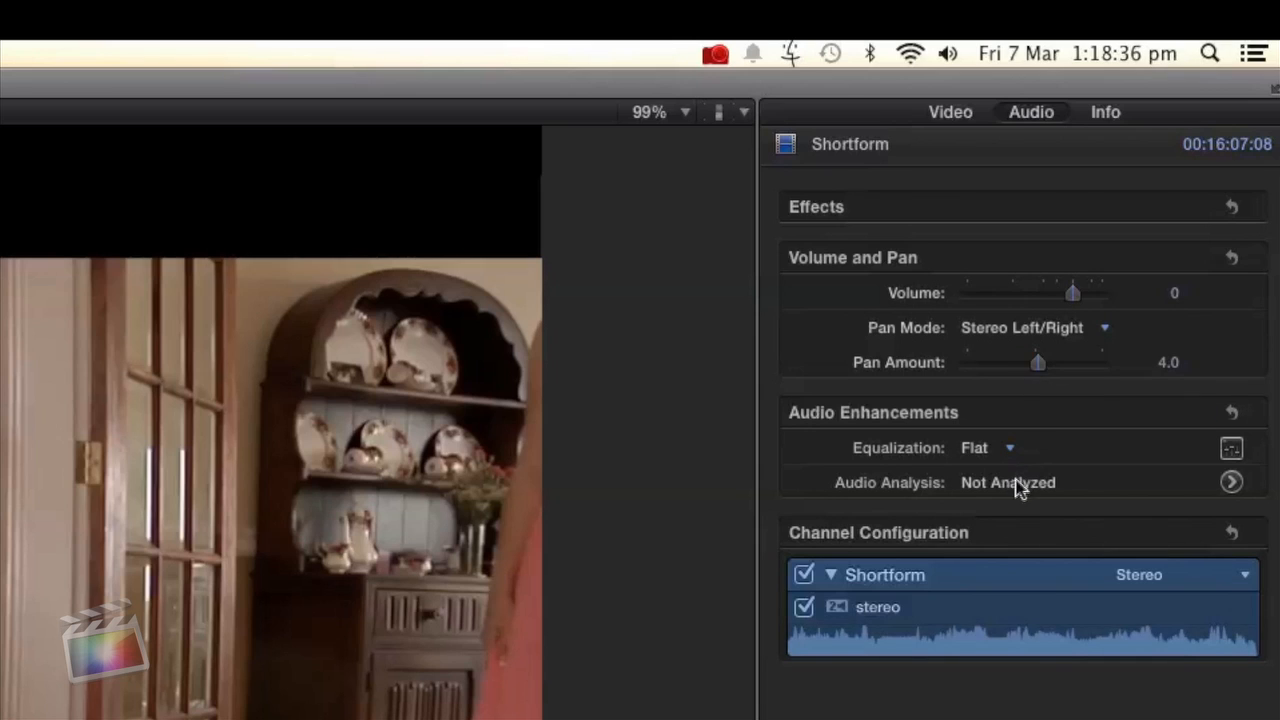
Step: Try Background Noise Removal at 47% in the Shortform clip's audio enhancements
{"action": "left_click", "coordinate": [1232, 483]}
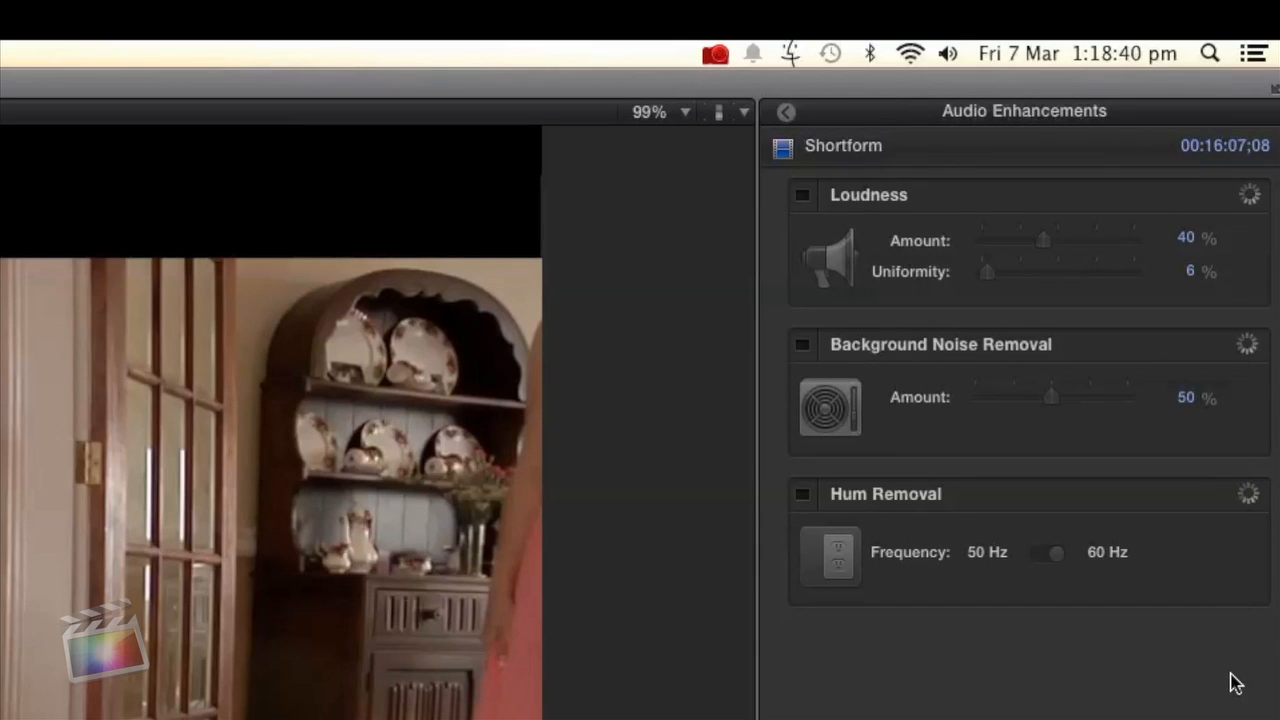
{"action": "left_click", "coordinate": [803, 345]}
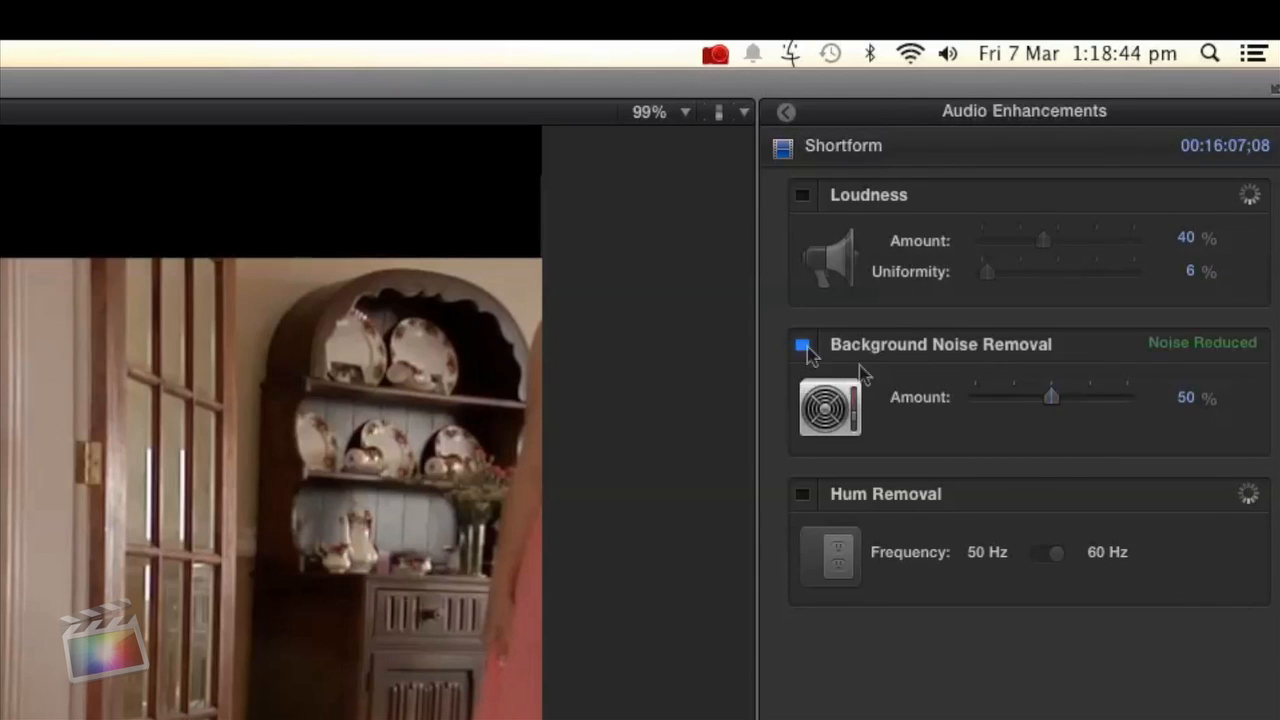
{"action": "left_click", "coordinate": [803, 345]}
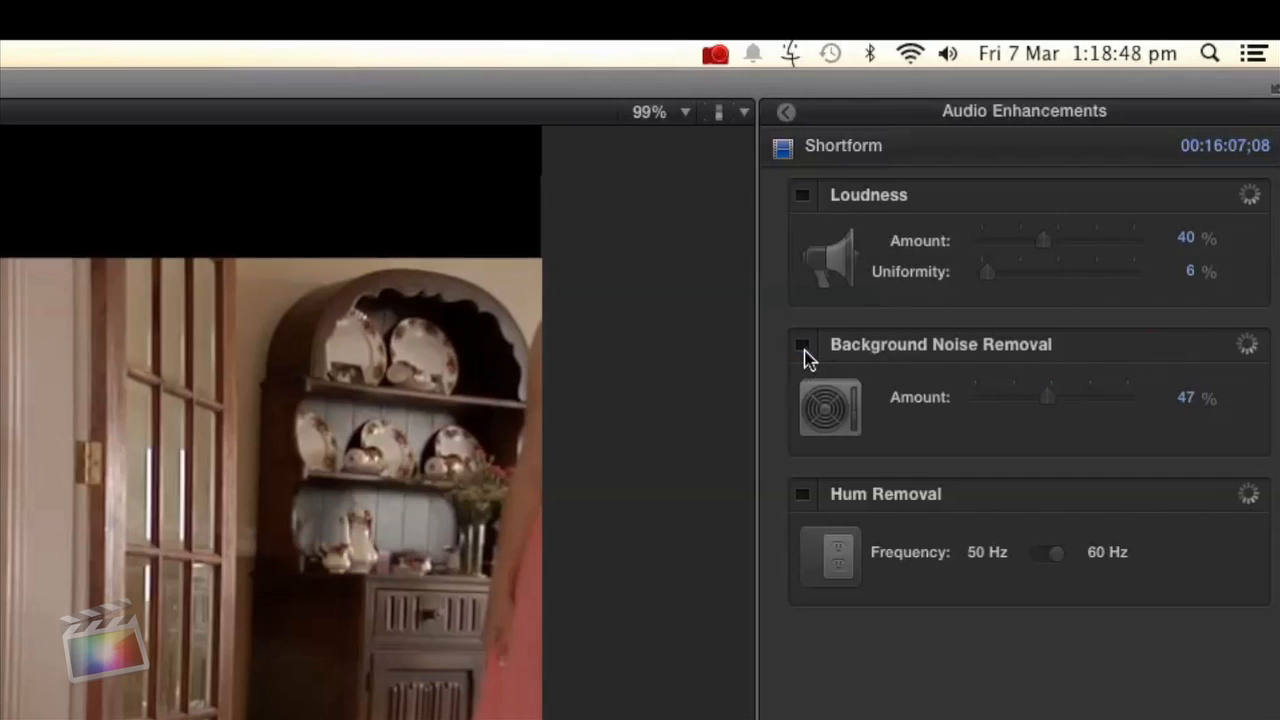
{"action": "left_click", "coordinate": [789, 116]}
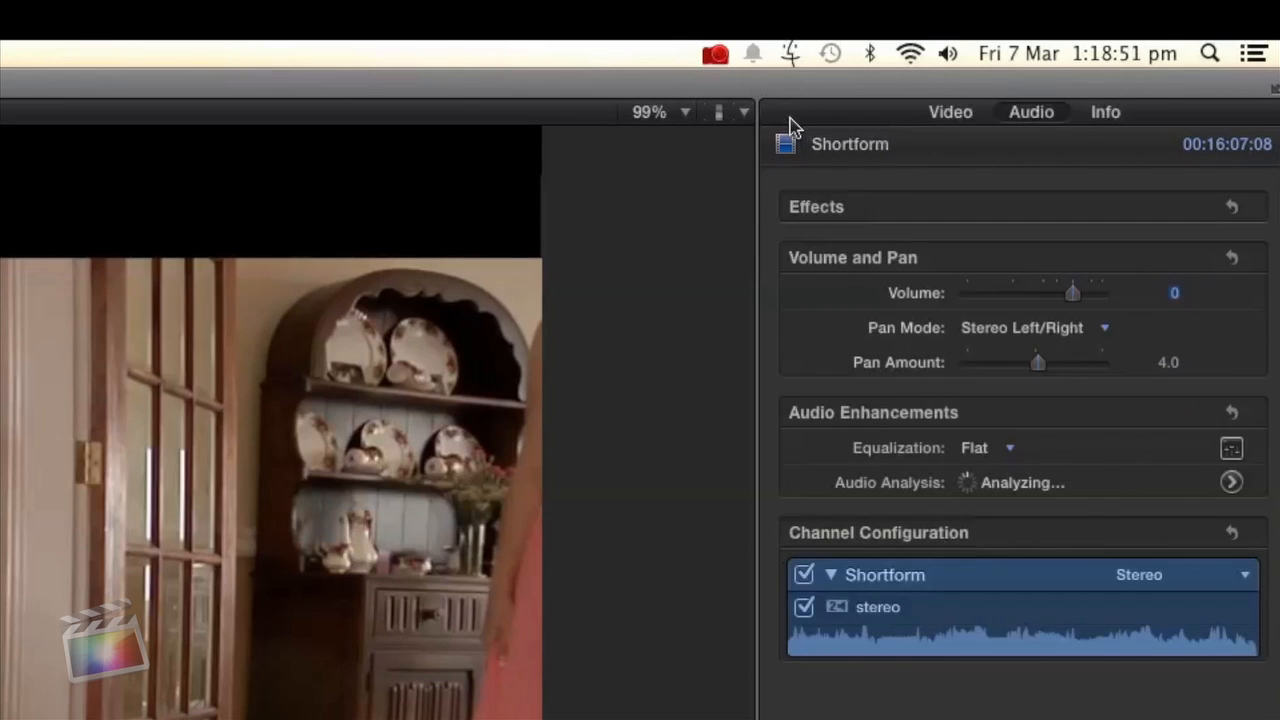
Step: Lower the Shortform clip's 128 Hz band to -6.73 dB in the graphic equalizer and reduce the 64, 256 and 512 Hz bands
{"action": "left_click", "coordinate": [998, 449]}
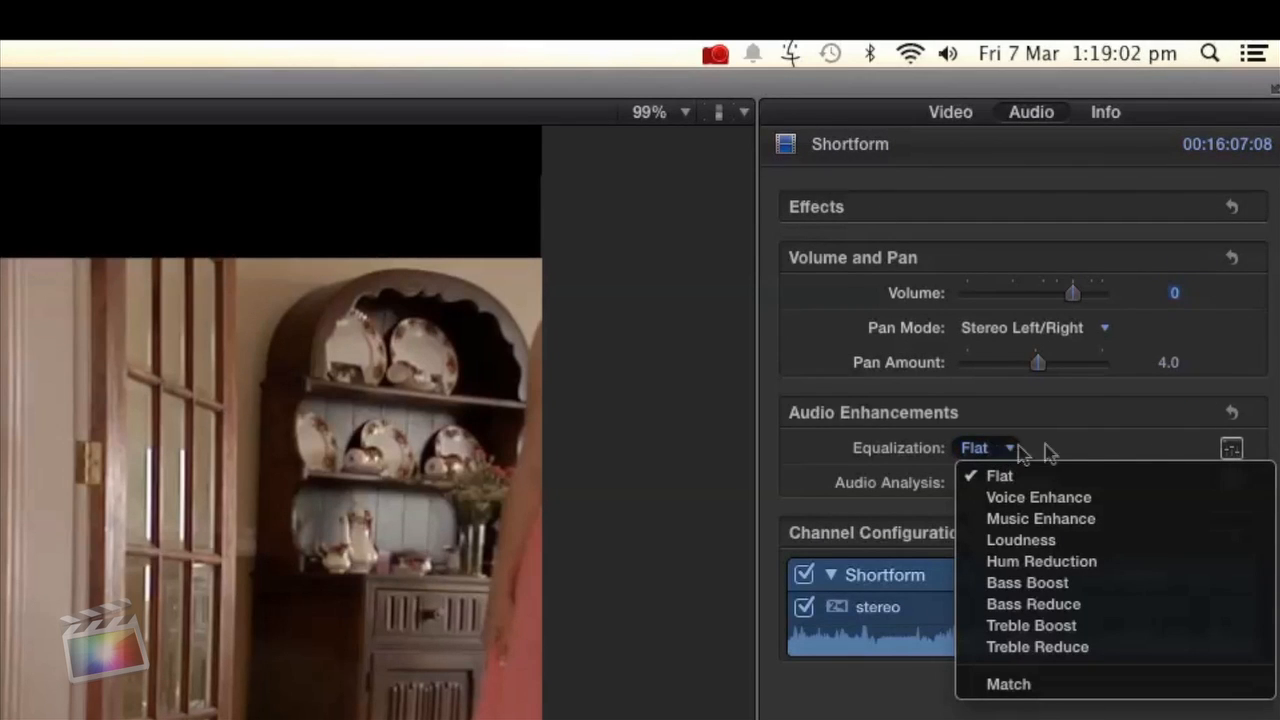
{"action": "left_click", "coordinate": [1231, 448]}
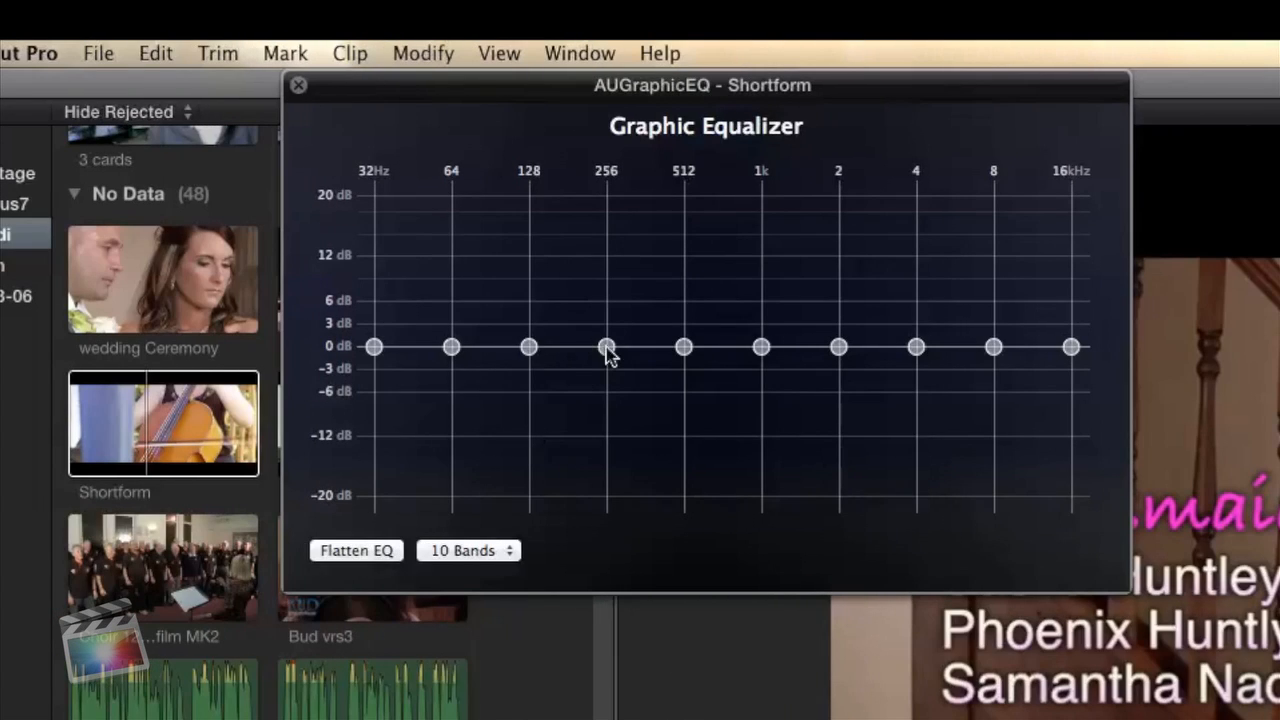
{"action": "left_click_drag", "start_coordinate": [607, 348], "coordinate": [606, 394]}
{"action": "left_click_drag", "start_coordinate": [526, 348], "coordinate": [529, 397]}
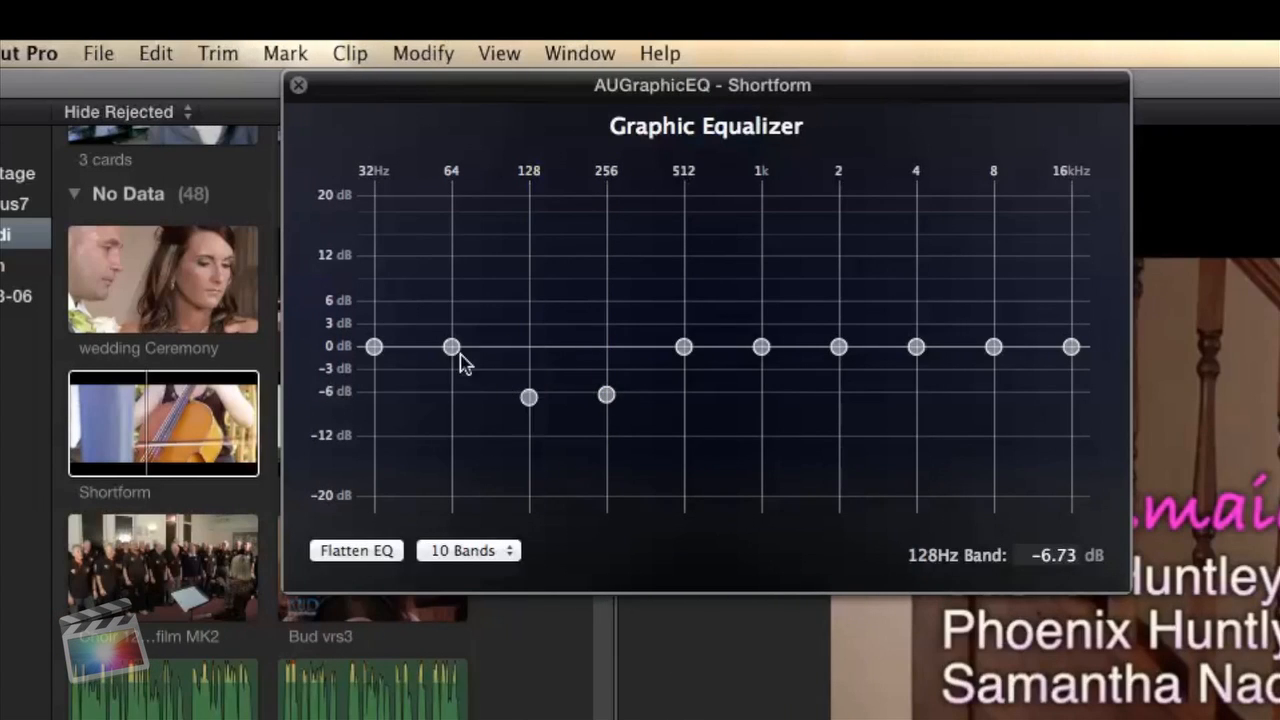
{"action": "left_click_drag", "start_coordinate": [455, 350], "coordinate": [451, 399]}
{"action": "left_click_drag", "start_coordinate": [683, 348], "coordinate": [683, 374]}
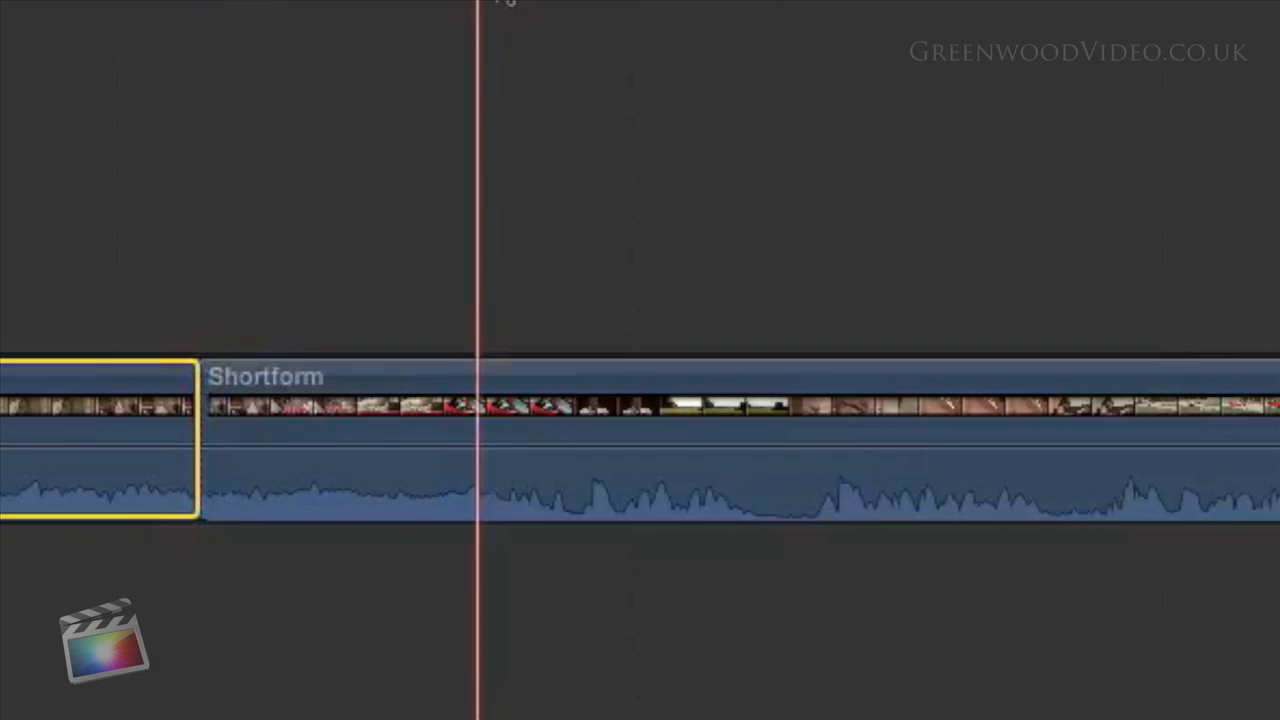
Step: Split the Shortform clip into shorter segments at the playhead and slightly raise the volume line of the middle segment
{"action": "key", "text": "super+b"}
{"action": "left_click", "coordinate": [598, 224]}
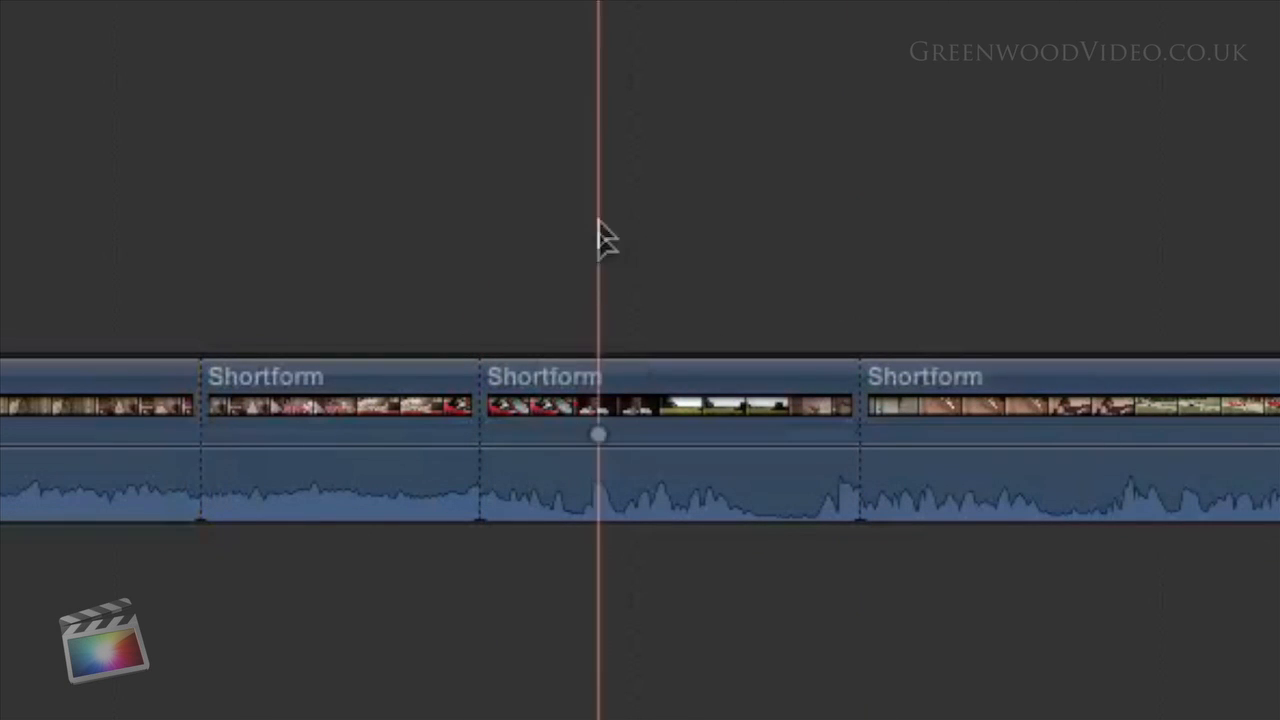
{"action": "mouse_move", "coordinate": [624, 441]}
{"action": "left_mouse_down"}
{"action": "mouse_move", "coordinate": [631, 466]}
{"action": "mouse_move", "coordinate": [631, 414]}
{"action": "mouse_move", "coordinate": [643, 447]}
{"action": "mouse_move", "coordinate": [640, 417]}
{"action": "mouse_move", "coordinate": [641, 435]}
{"action": "left_mouse_up"}
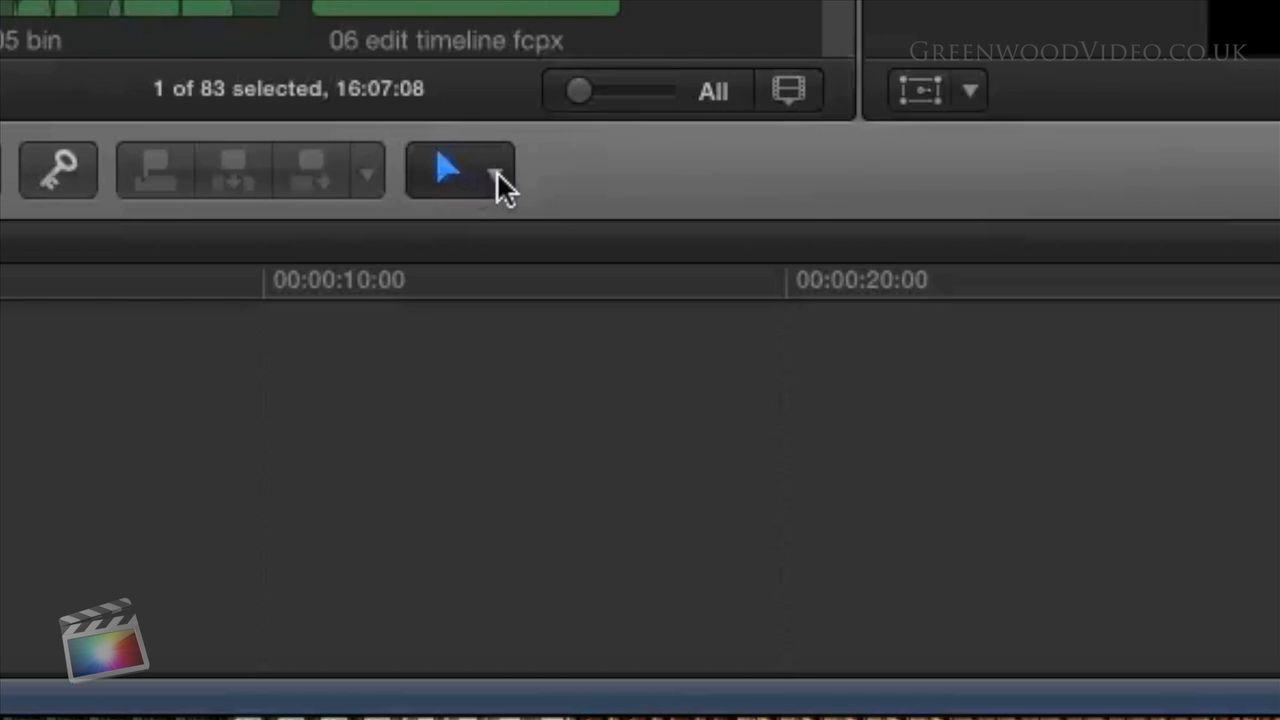
Step: Mark a range within the Shortform clip using the Range Selection tool and lower the audio level inside that range
{"action": "left_click", "coordinate": [495, 175]}
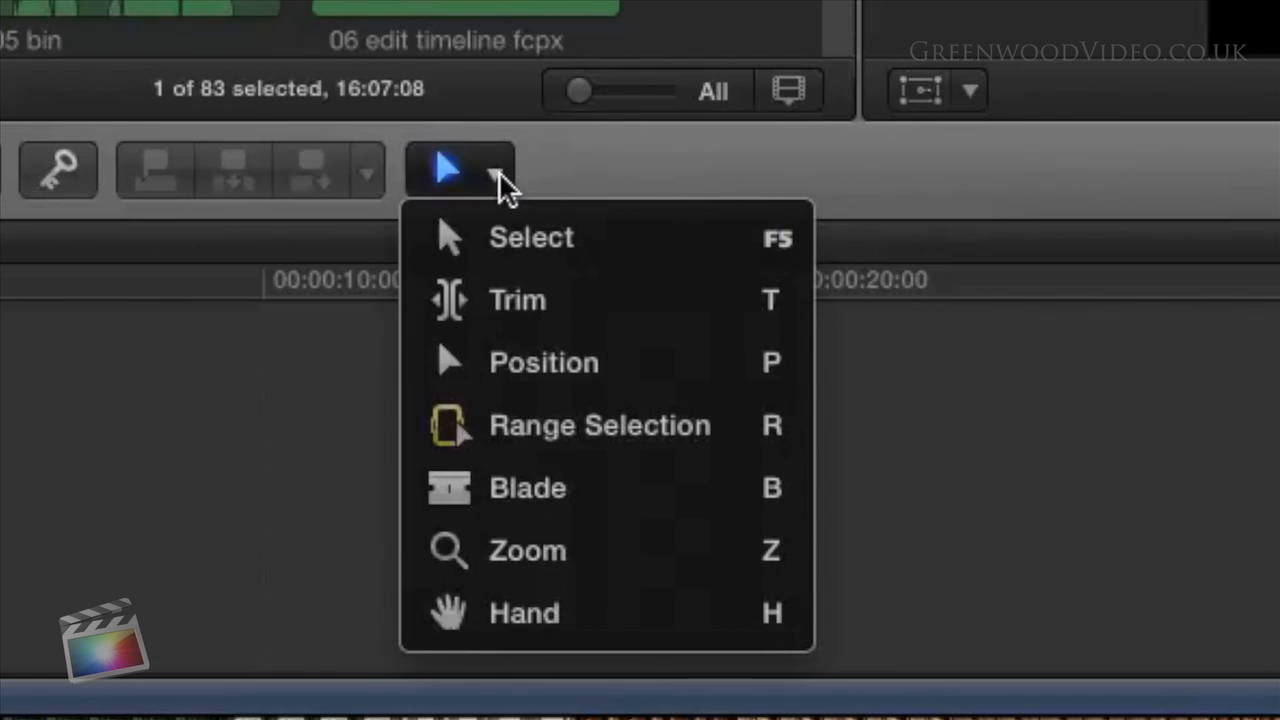
{"action": "left_click", "coordinate": [540, 430]}
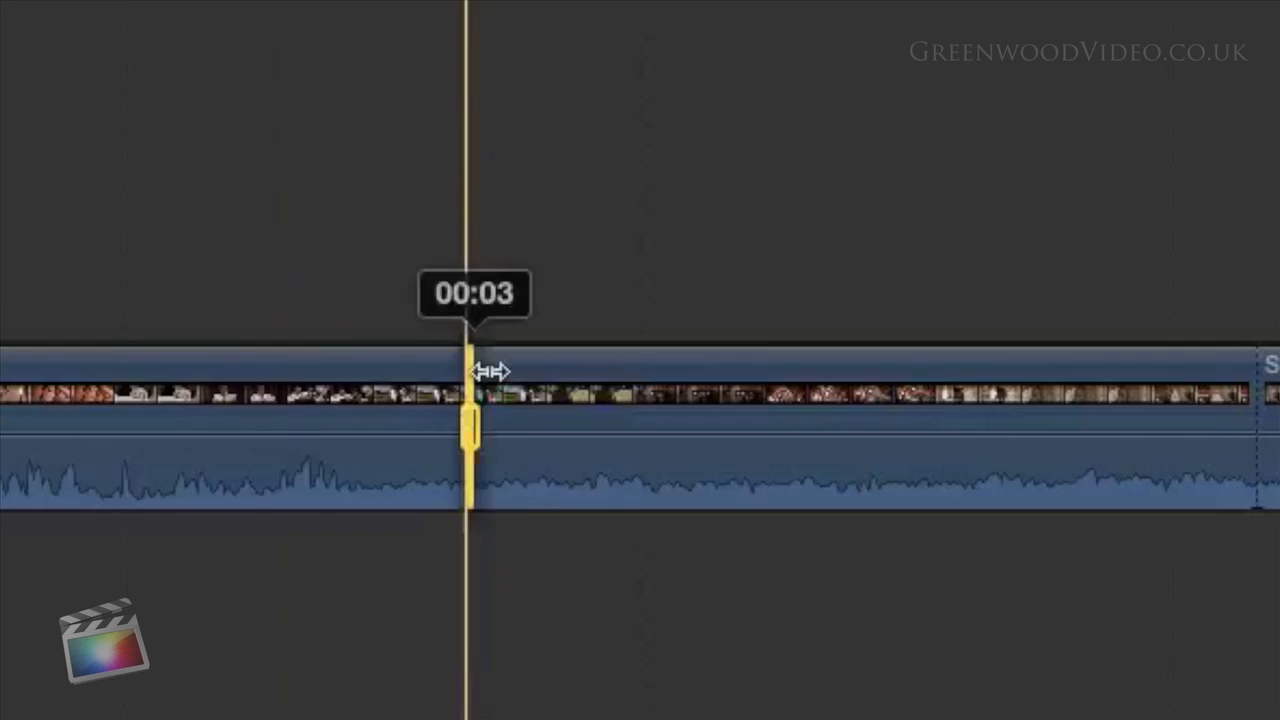
{"action": "left_click_drag", "start_coordinate": [490, 371], "coordinate": [866, 400]}
{"action": "left_click_drag", "start_coordinate": [746, 435], "coordinate": [746, 455]}
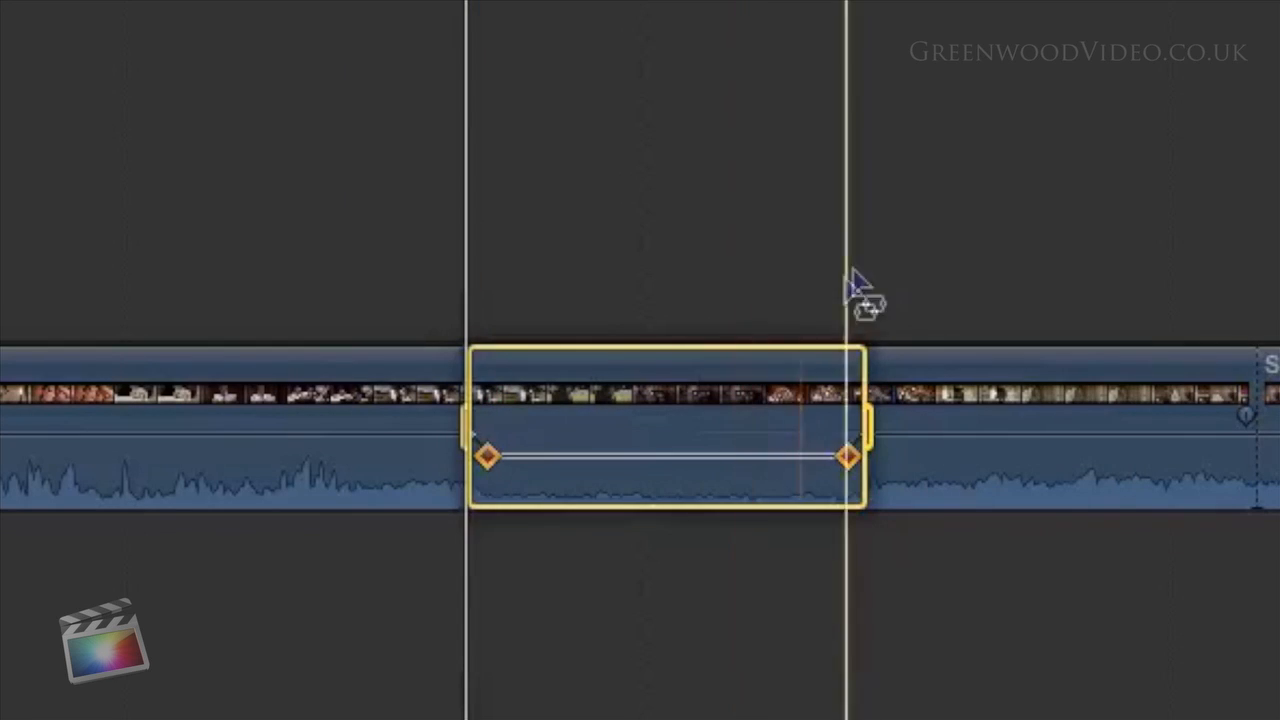
{"action": "left_click", "coordinate": [866, 275]}
{"action": "left_click_drag", "start_coordinate": [500, 458], "coordinate": [771, 457]}
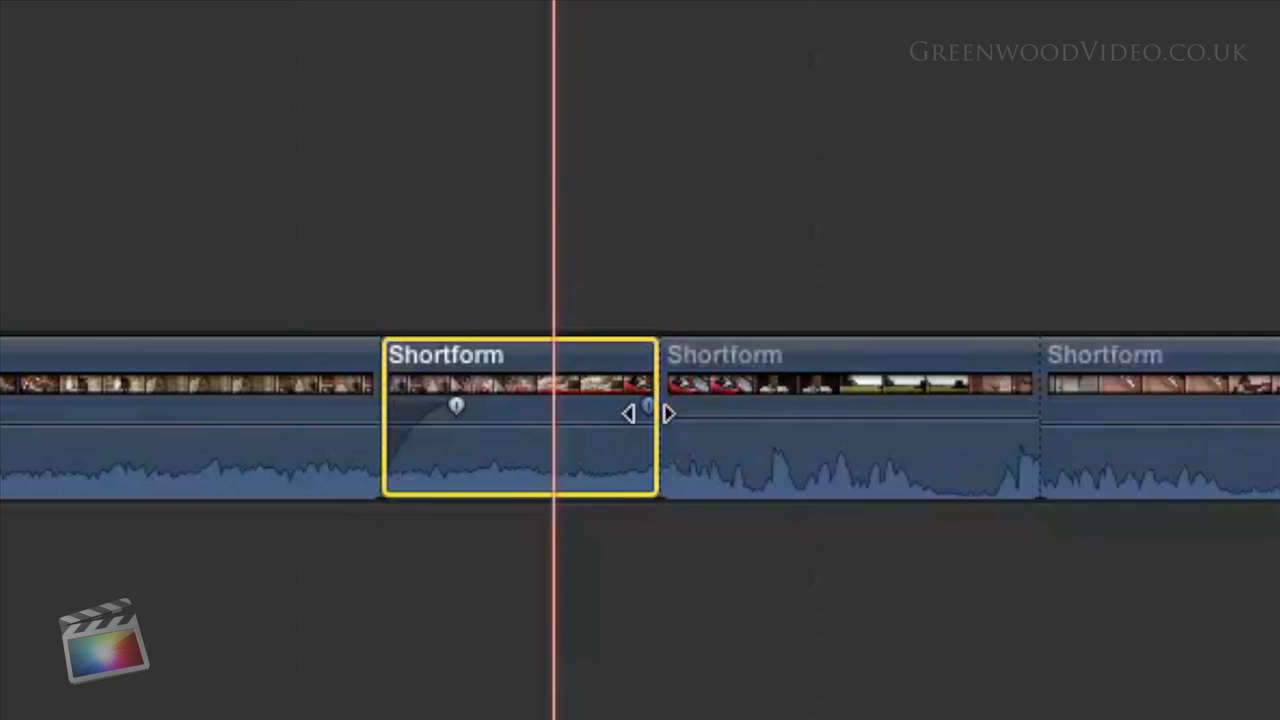
Step: Add a fade-out to the short Shortform segment's audio and detach the audio from its video
{"action": "left_click_drag", "start_coordinate": [648, 413], "coordinate": [562, 410]}
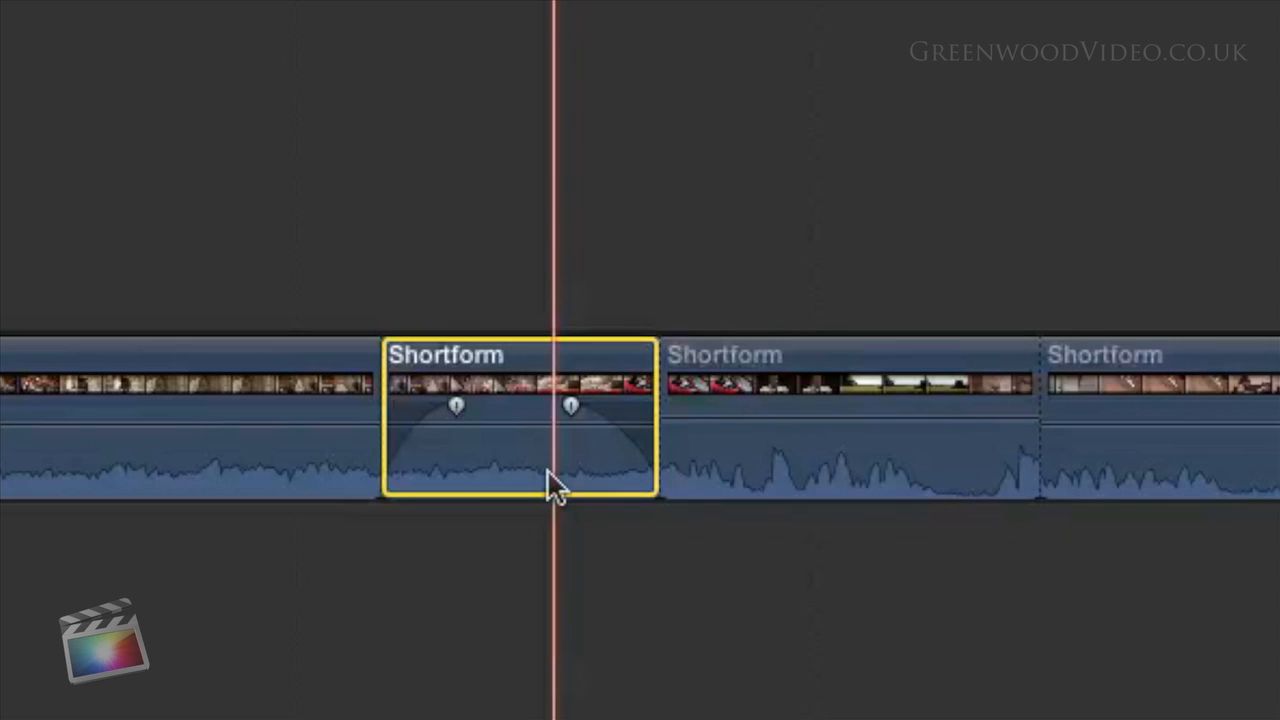
{"action": "right_click", "coordinate": [569, 436]}
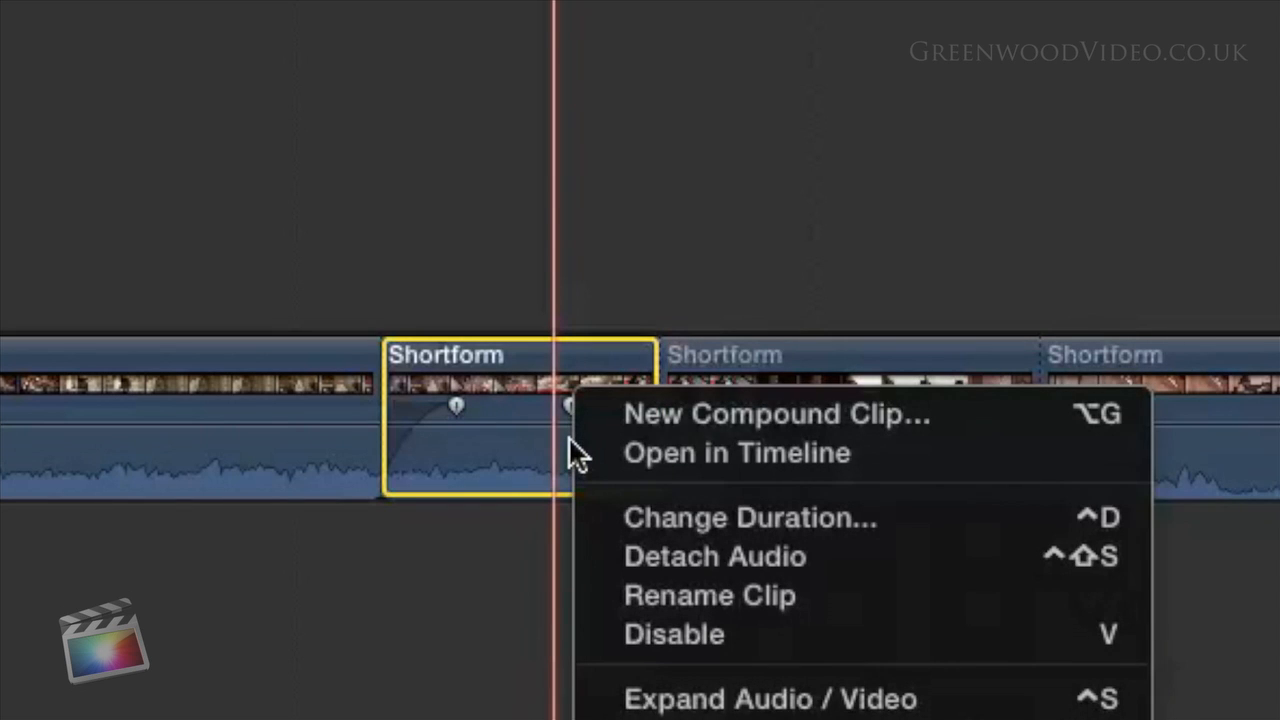
{"action": "left_click", "coordinate": [676, 556]}
Step: Extend the detached Shortform audio beyond both ends of its video segment and adjust the start of the video
{"action": "mouse_move", "coordinate": [612, 550]}
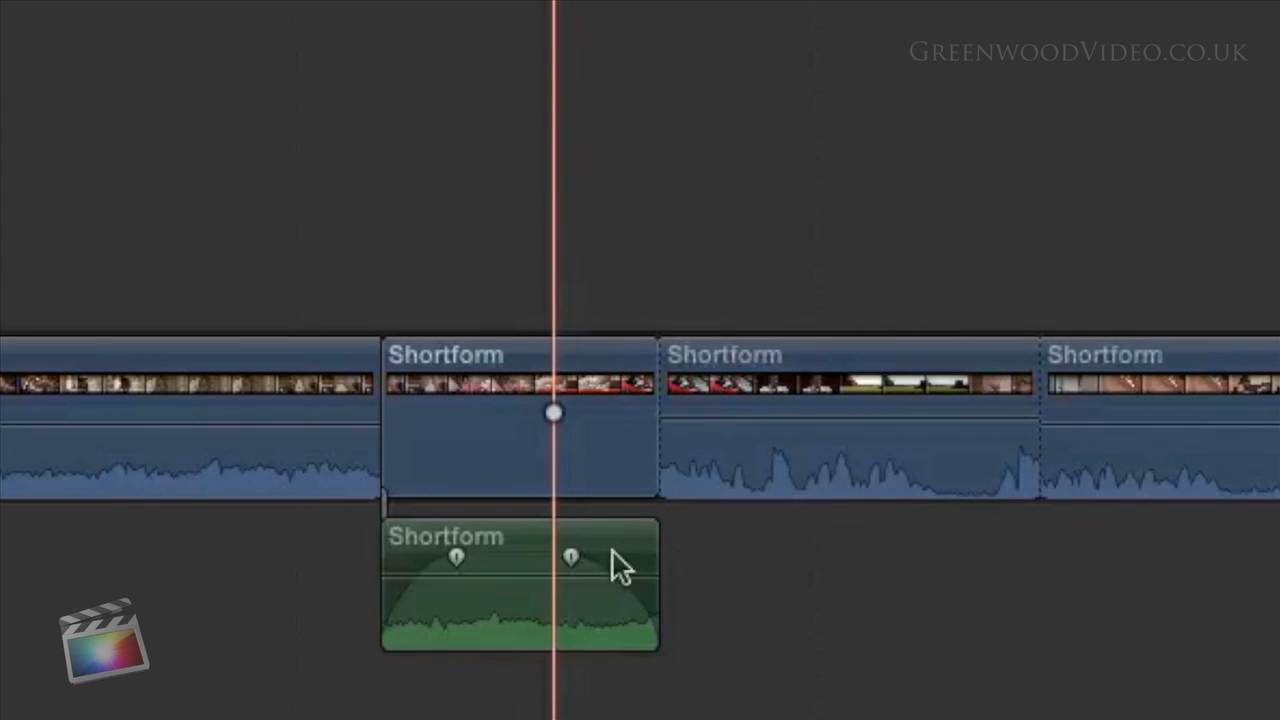
{"action": "left_click_drag", "start_coordinate": [655, 545], "coordinate": [786, 545]}
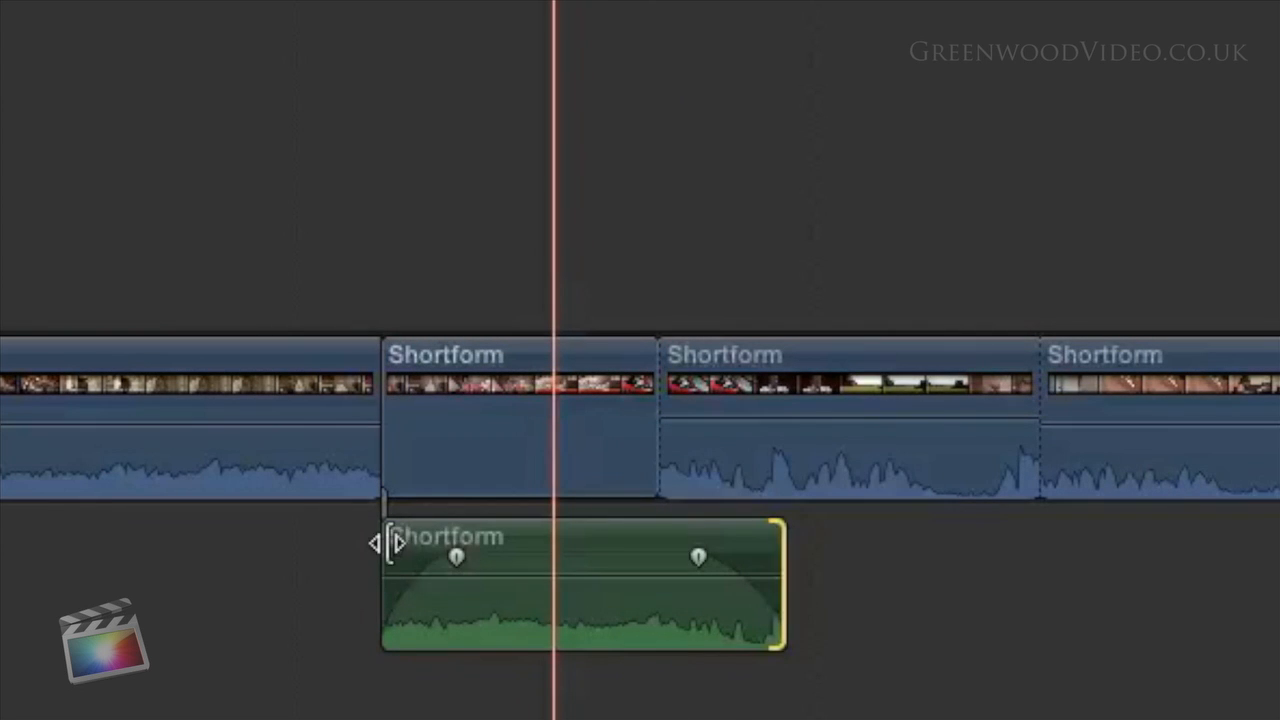
{"action": "left_click_drag", "start_coordinate": [391, 543], "coordinate": [218, 543]}
{"action": "left_click_drag", "start_coordinate": [395, 368], "coordinate": [366, 371]}
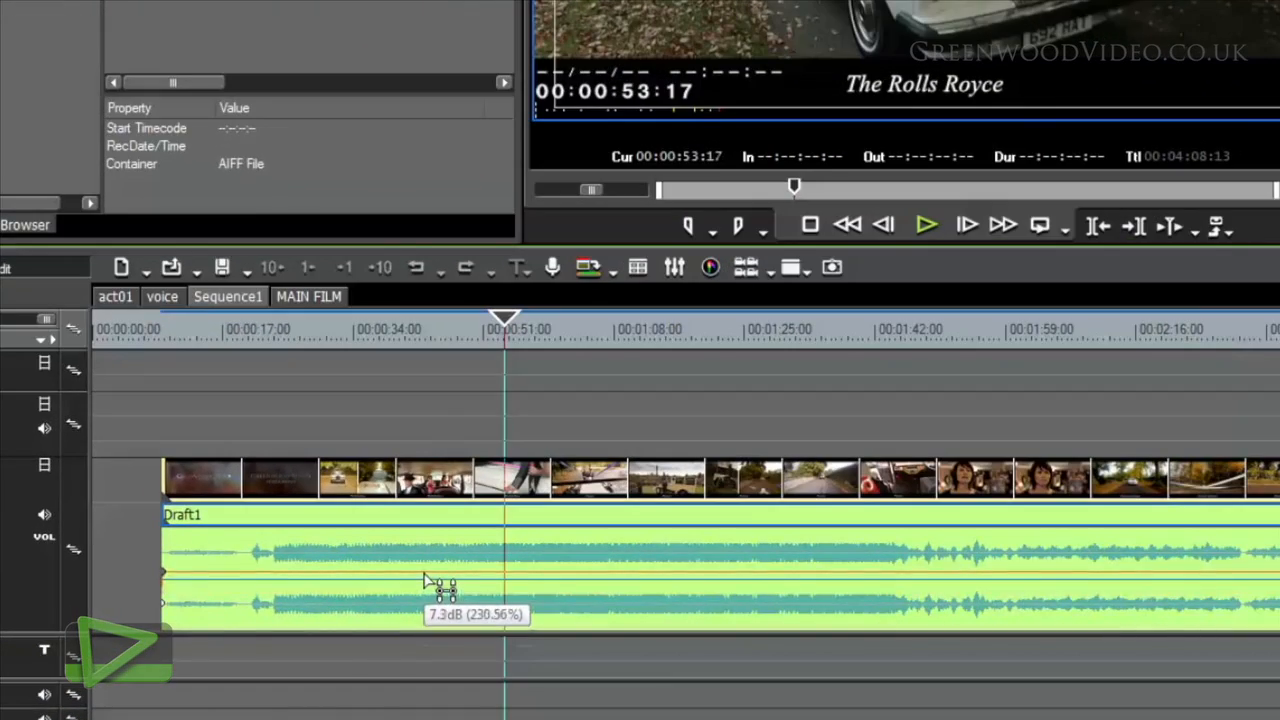
Step: In EDIUS, lower the Draft1 clip's volume line, add volume points along it, and adjust the level between them
{"action": "left_click_drag", "start_coordinate": [425, 580], "coordinate": [436, 614]}
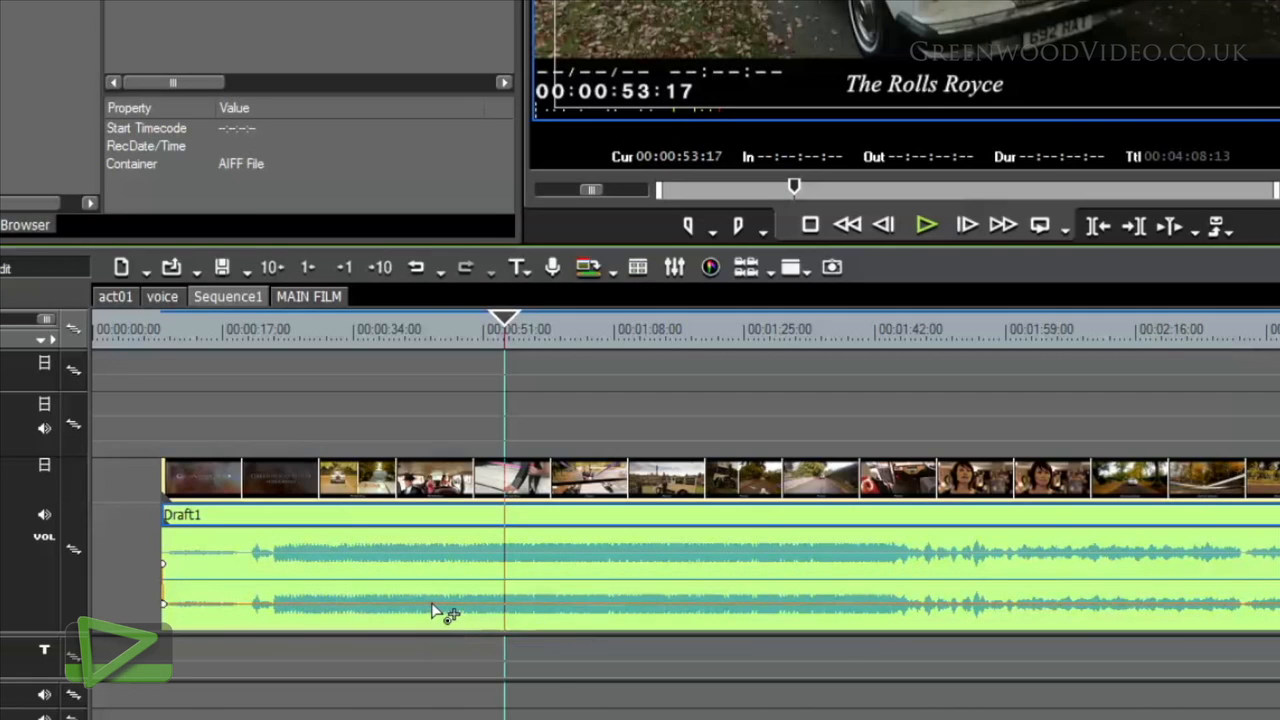
{"action": "left_click", "coordinate": [431, 604]}
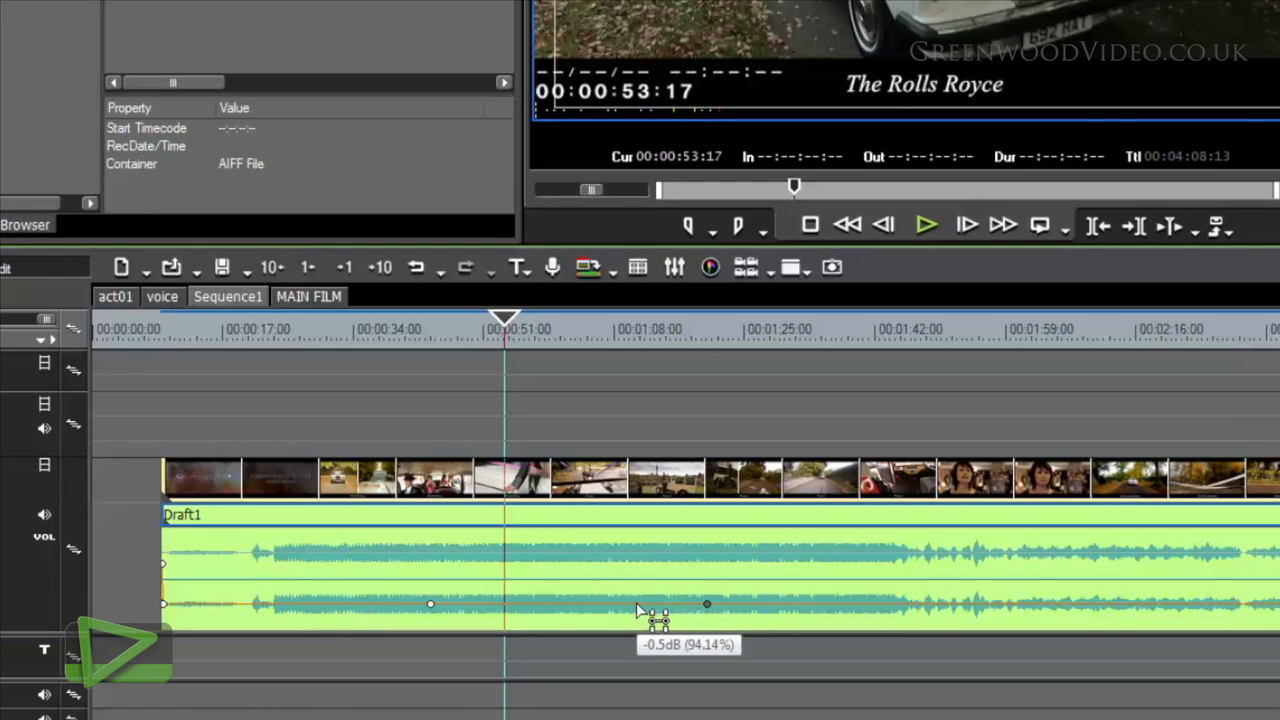
{"action": "mouse_move", "coordinate": [638, 610]}
{"action": "left_mouse_down"}
{"action": "mouse_move", "coordinate": [638, 628]}
{"action": "mouse_move", "coordinate": [657, 600]}
{"action": "left_mouse_up"}
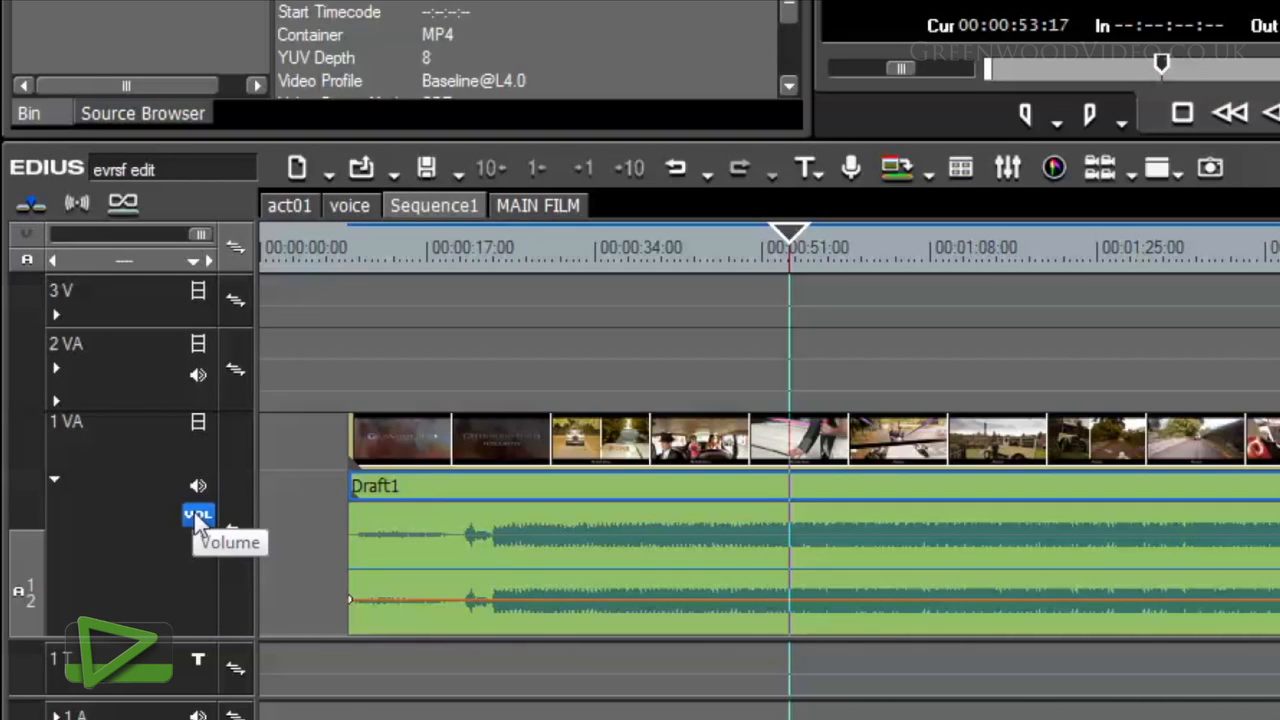
Step: Switch track 1 VA's audio rubber band from volume to pan and shift the Draft1 clip's pan line slightly
{"action": "left_click", "coordinate": [198, 518]}
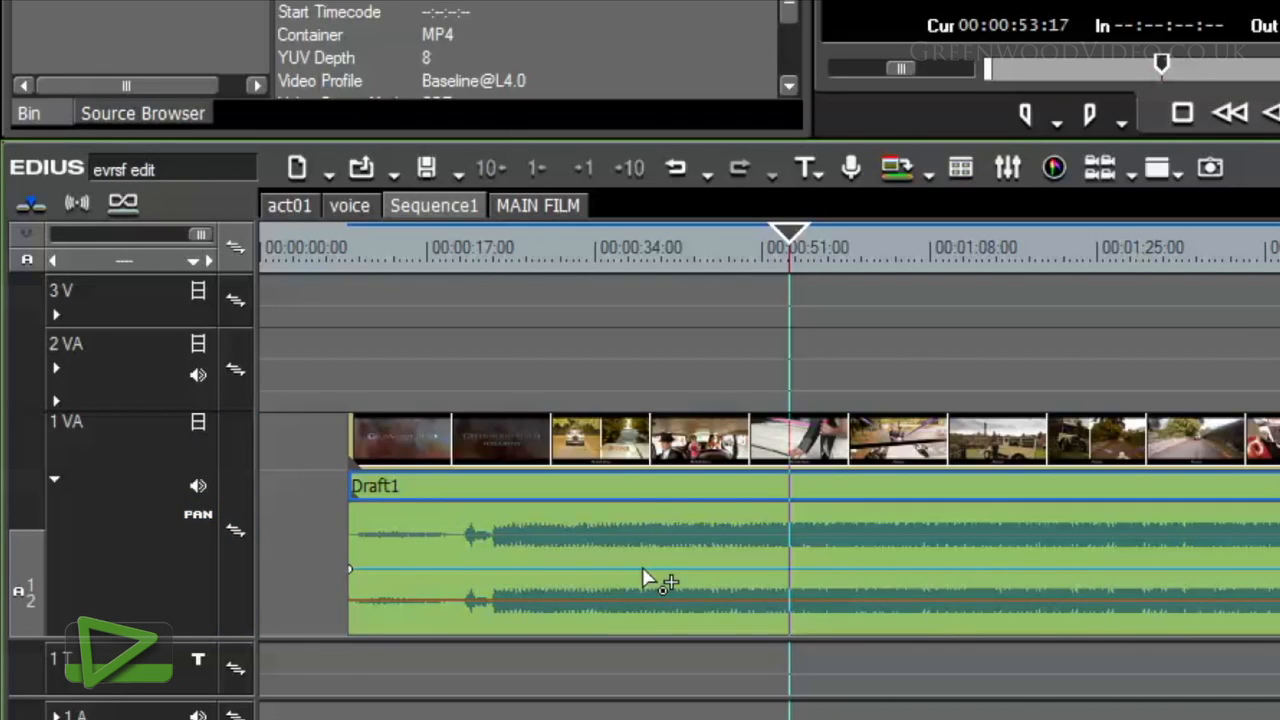
{"action": "left_click_drag", "start_coordinate": [645, 578], "coordinate": [672, 576]}
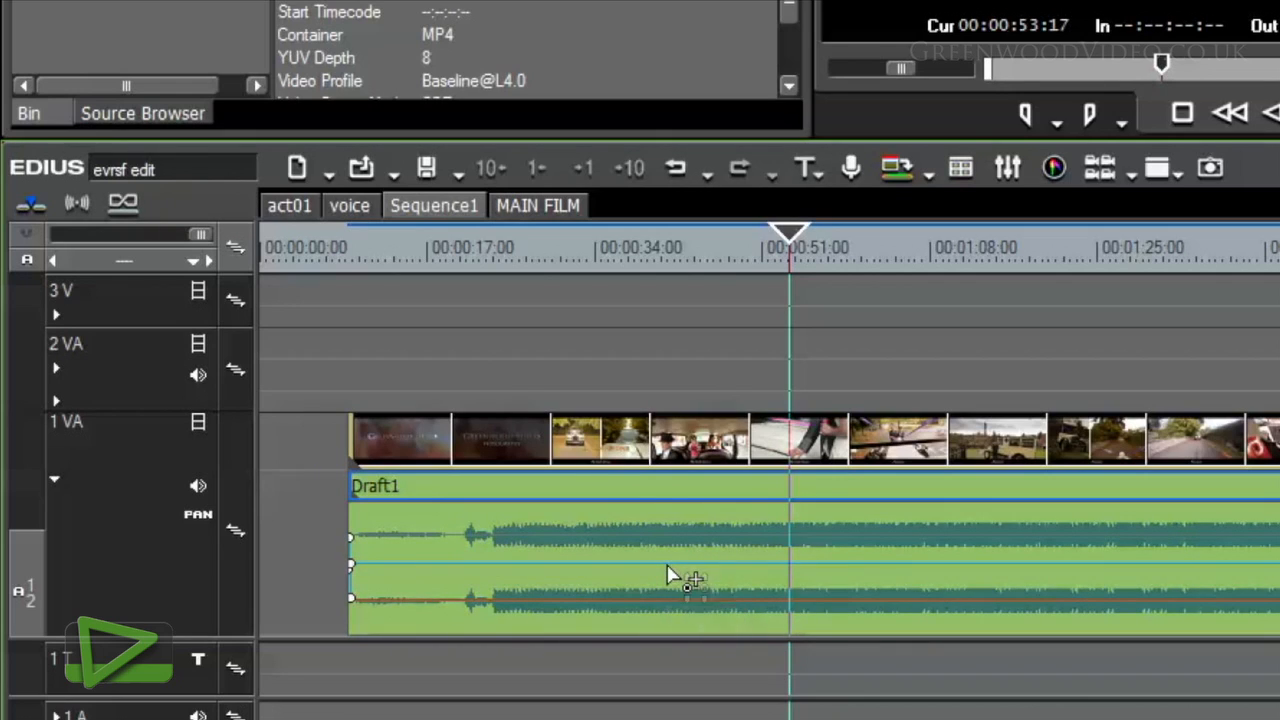
{"action": "left_click", "coordinate": [201, 517]}
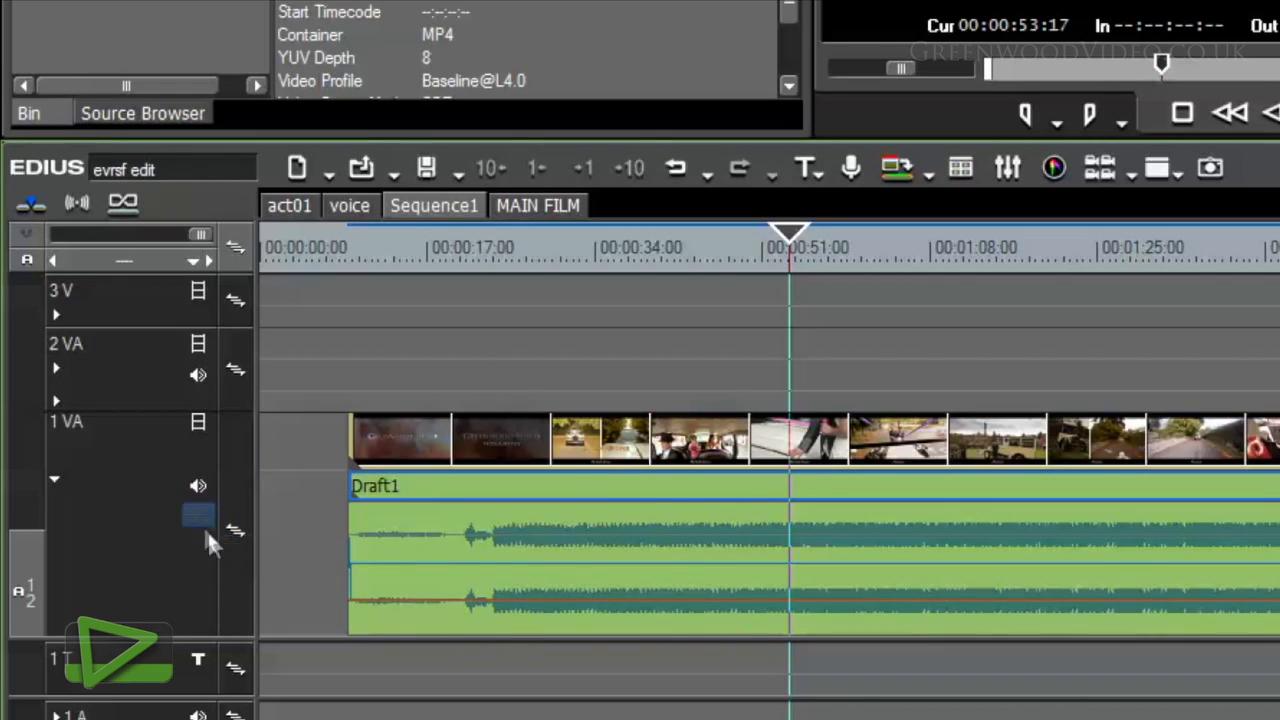
Step: Unlink the first Draft1 clip's audio from its video and shift the audio along the timeline
{"action": "left_click", "coordinate": [529, 572]}
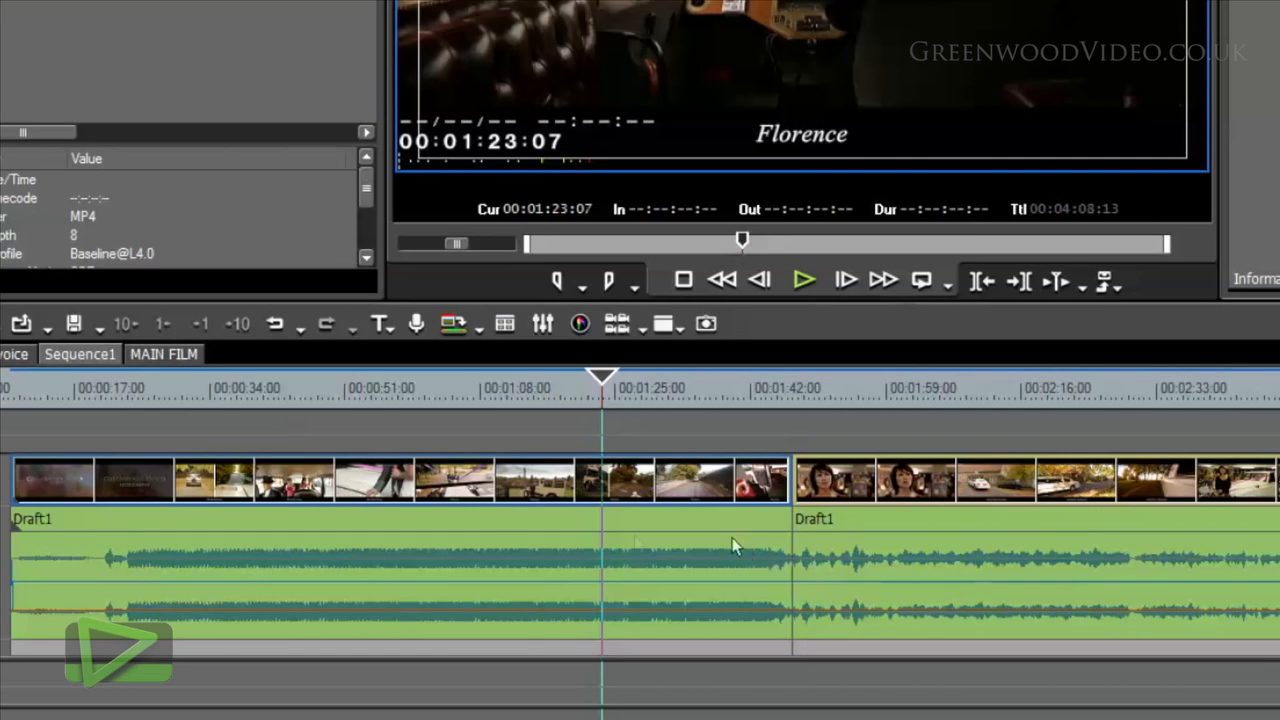
{"action": "right_click", "coordinate": [480, 535]}
{"action": "mouse_move", "coordinate": [663, 100]}
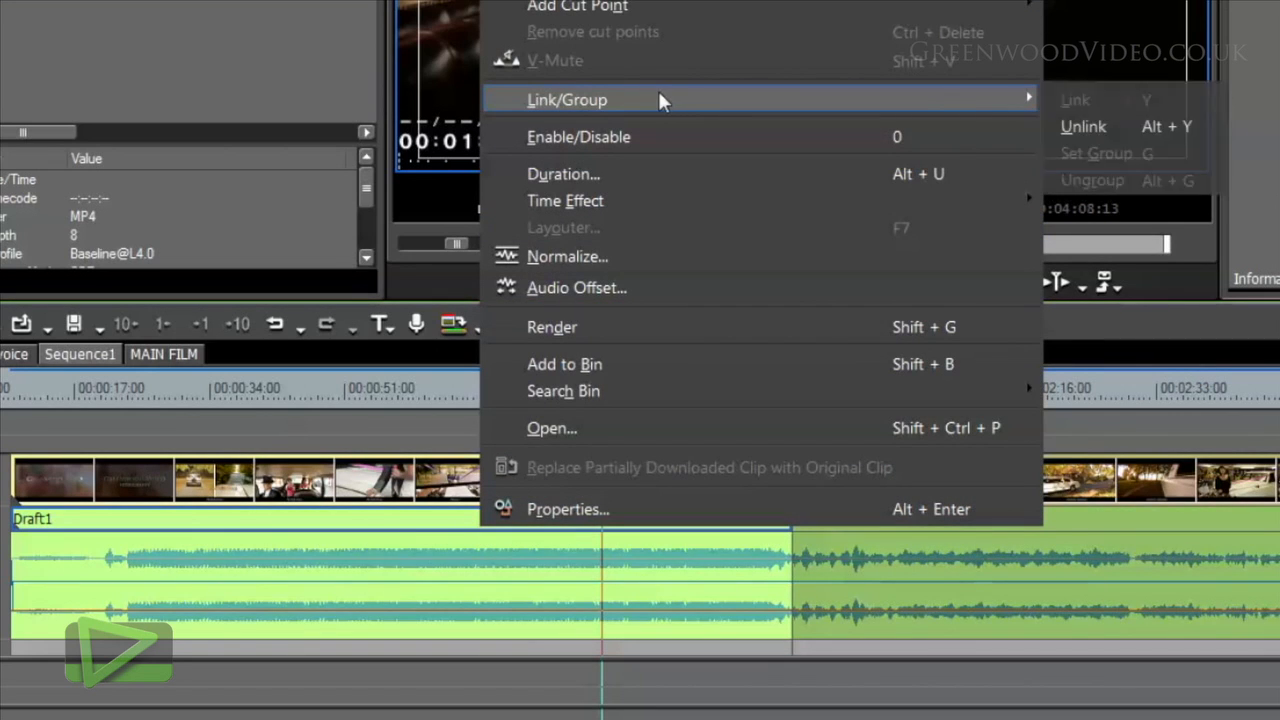
{"action": "left_click", "coordinate": [1080, 124]}
{"action": "left_click", "coordinate": [689, 435]}
{"action": "left_click_drag", "start_coordinate": [610, 526], "coordinate": [870, 503]}
Step: Open the MAIN FILM sequence, group the selected clips around 3O1A0671 and GOPR0116, and move the group further along the timeline
{"action": "left_click", "coordinate": [318, 156]}
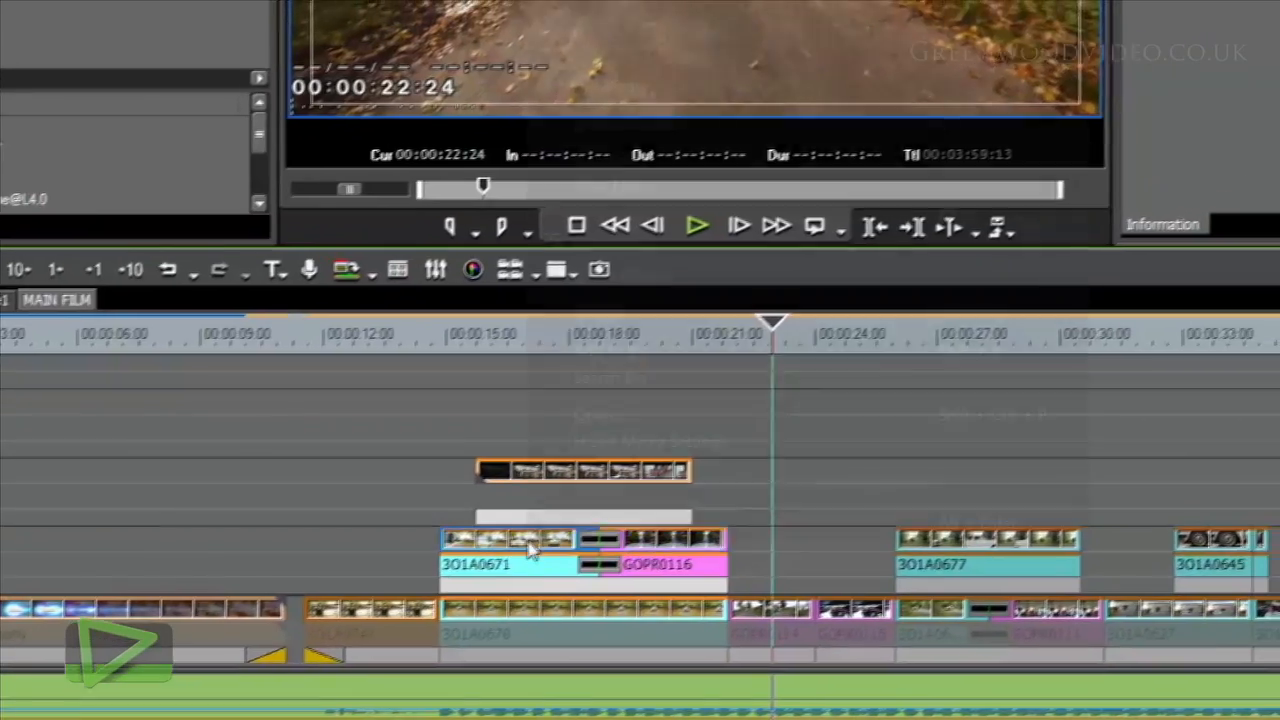
{"action": "right_click", "coordinate": [675, 545]}
{"action": "mouse_move", "coordinate": [586, 121]}
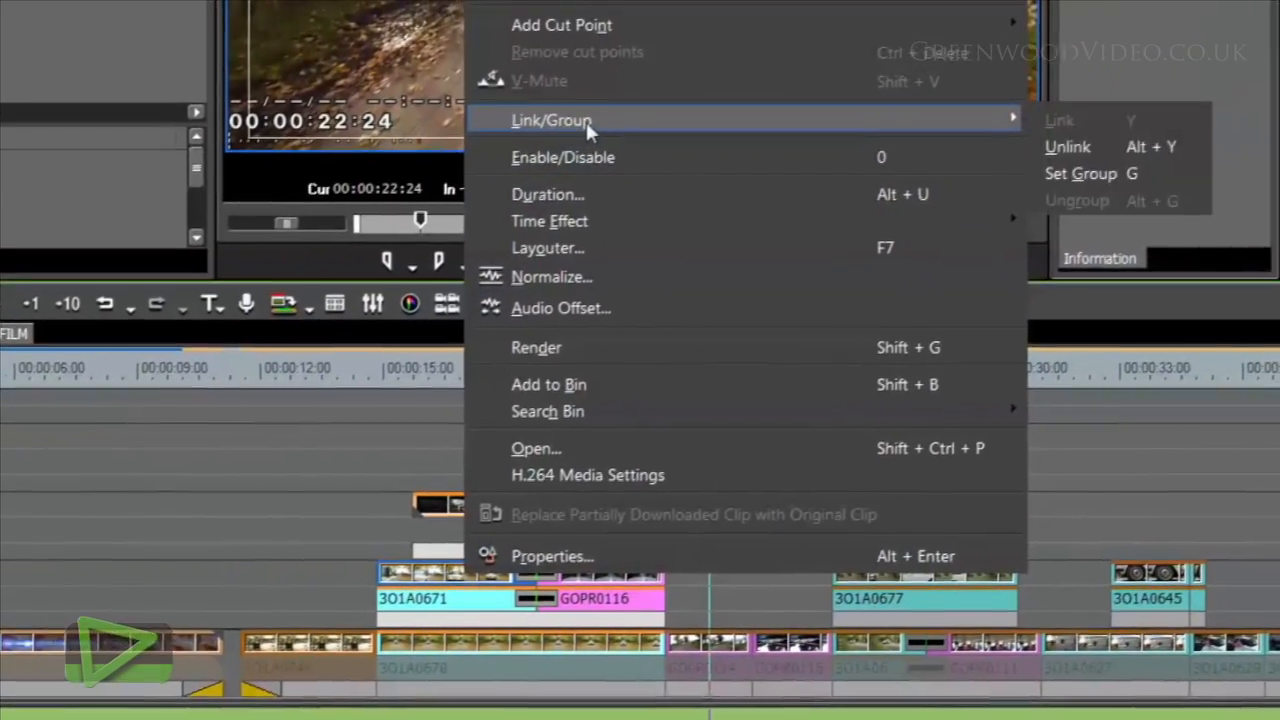
{"action": "left_click", "coordinate": [1061, 188]}
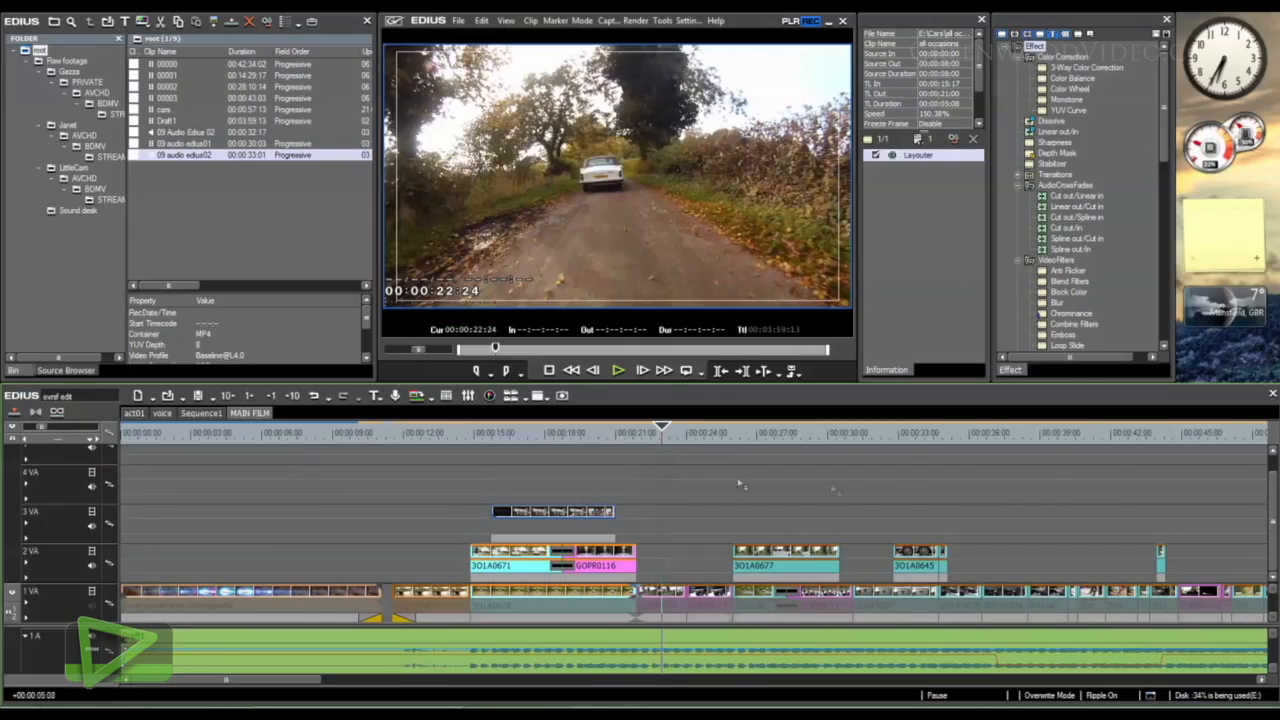
{"action": "left_click_drag", "start_coordinate": [510, 578], "coordinate": [1279, 498]}
{"action": "left_click_drag", "start_coordinate": [1032, 500], "coordinate": [1035, 498]}
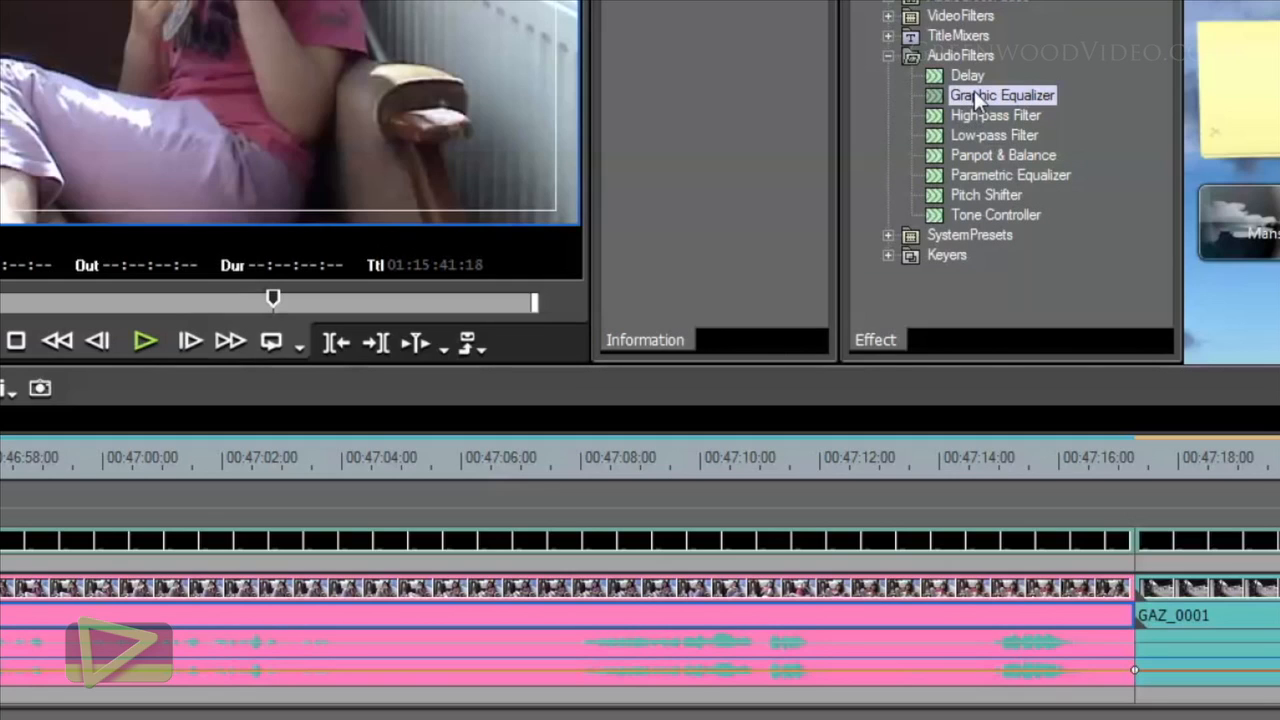
Step: Apply the Graphic Equalizer to the M2U02544 clip, set 125 Hz to -7.6 and 250 Hz to 2.0, and raise the 63 Hz band
{"action": "left_click_drag", "start_coordinate": [974, 95], "coordinate": [194, 617]}
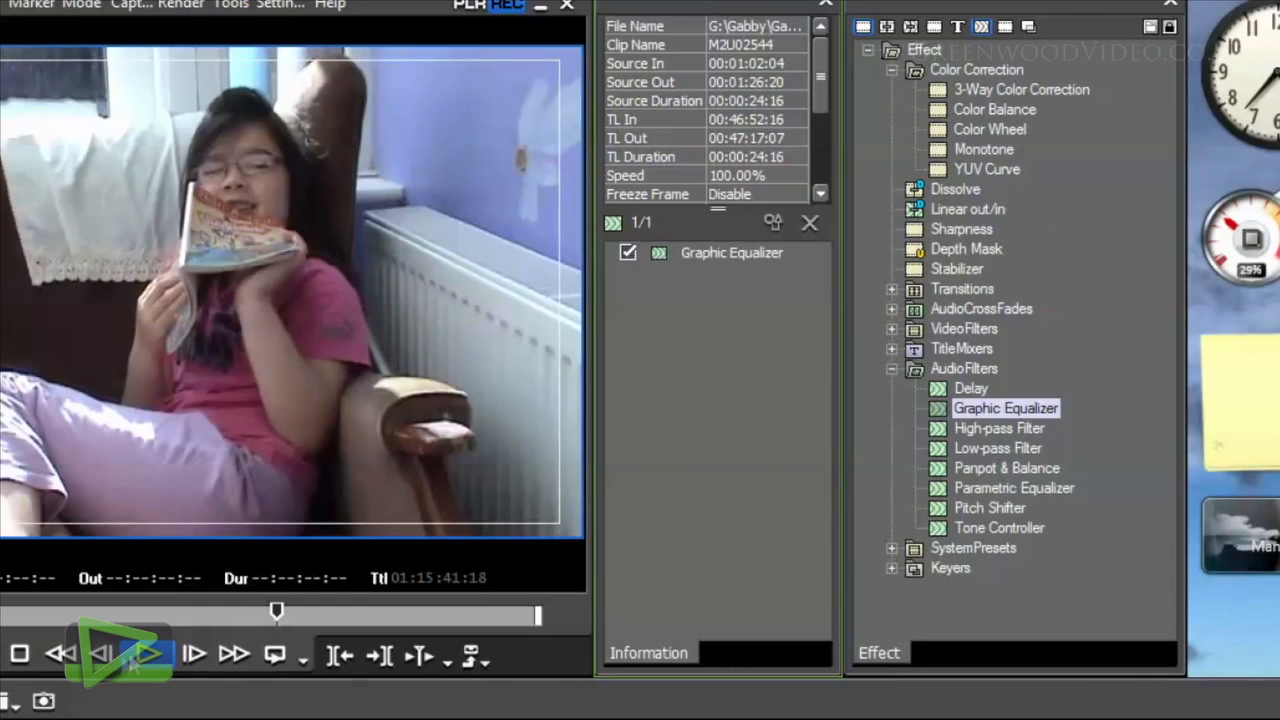
{"action": "left_click", "coordinate": [147, 655]}
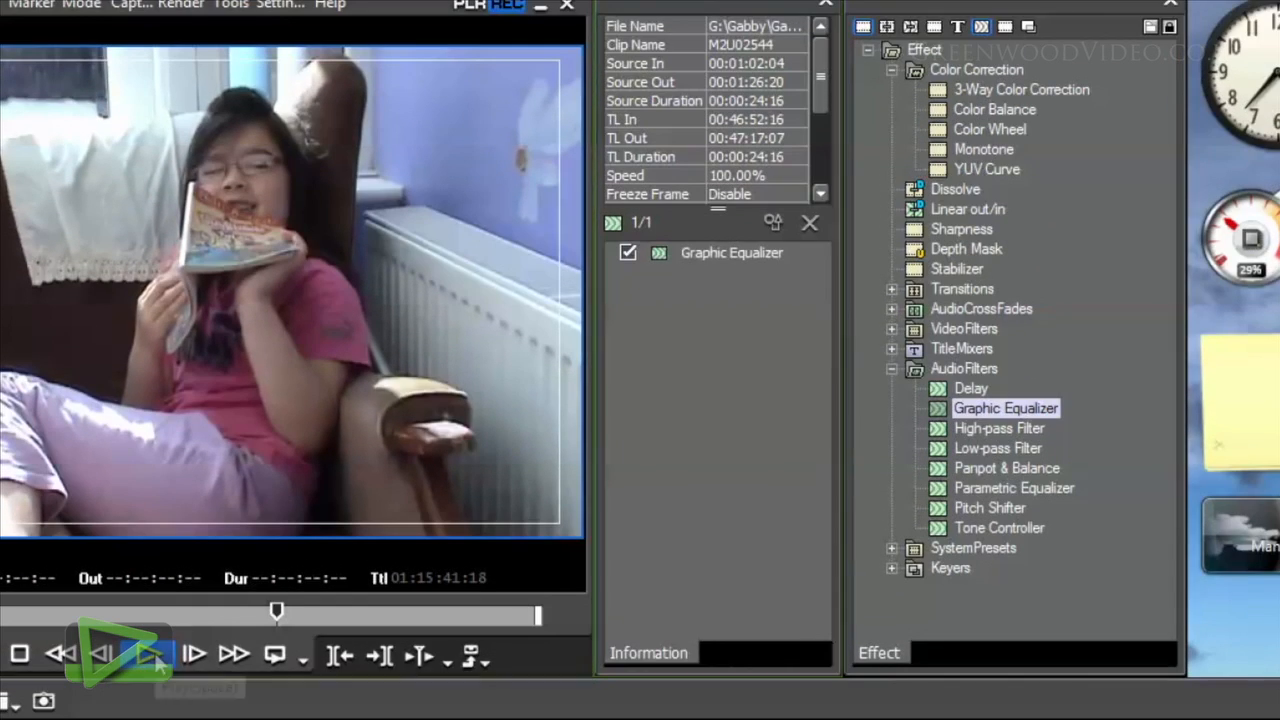
{"action": "double_click", "coordinate": [712, 253]}
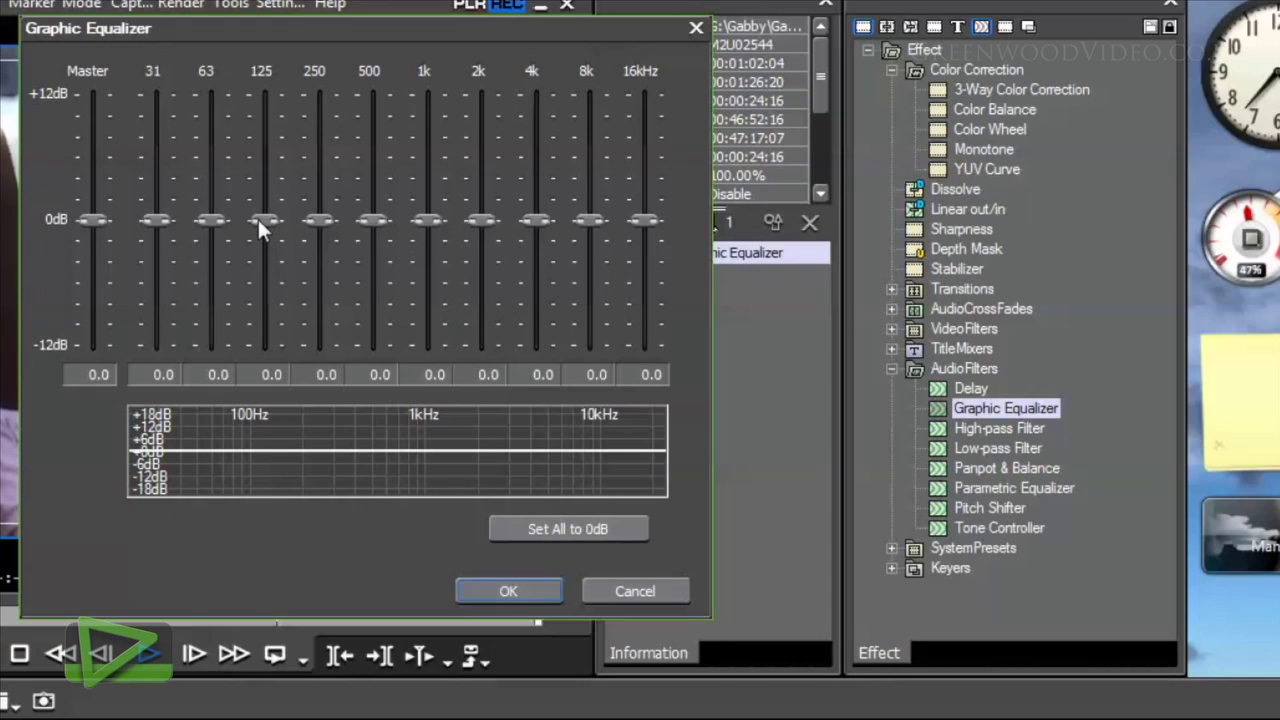
{"action": "left_click_drag", "start_coordinate": [259, 228], "coordinate": [265, 298]}
{"action": "left_click_drag", "start_coordinate": [321, 221], "coordinate": [321, 200]}
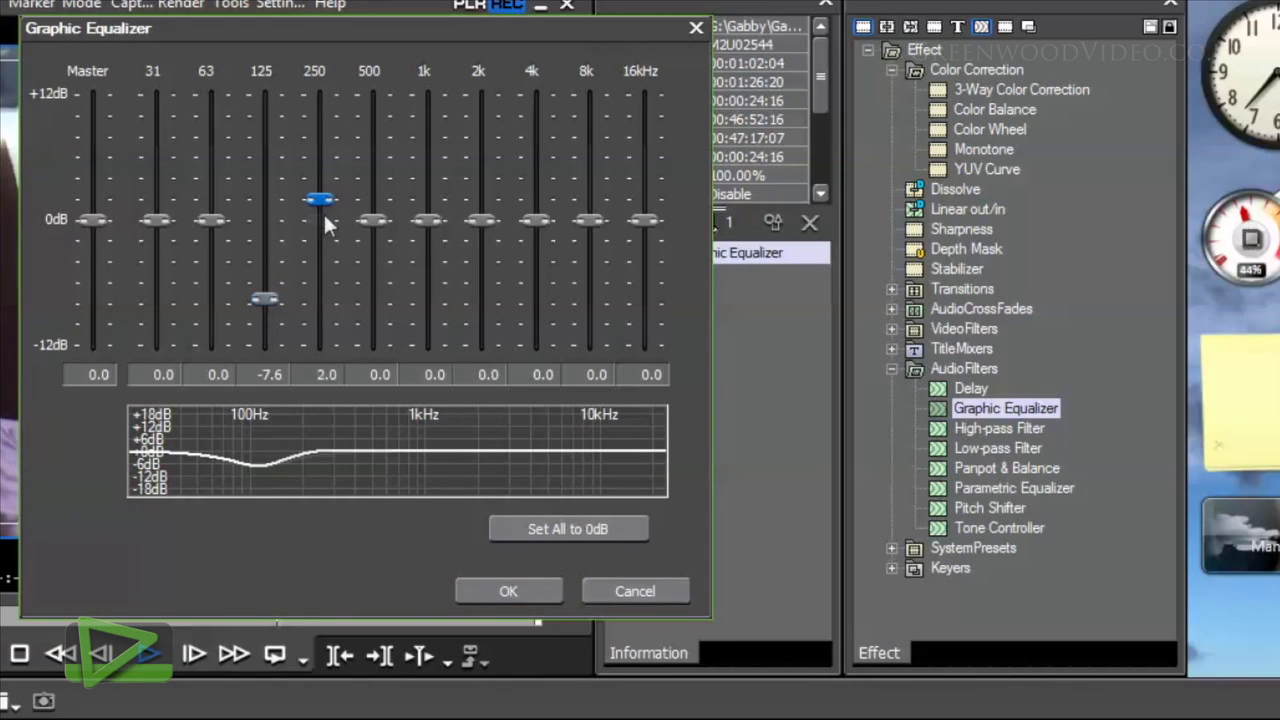
{"action": "left_click_drag", "start_coordinate": [203, 217], "coordinate": [207, 160]}
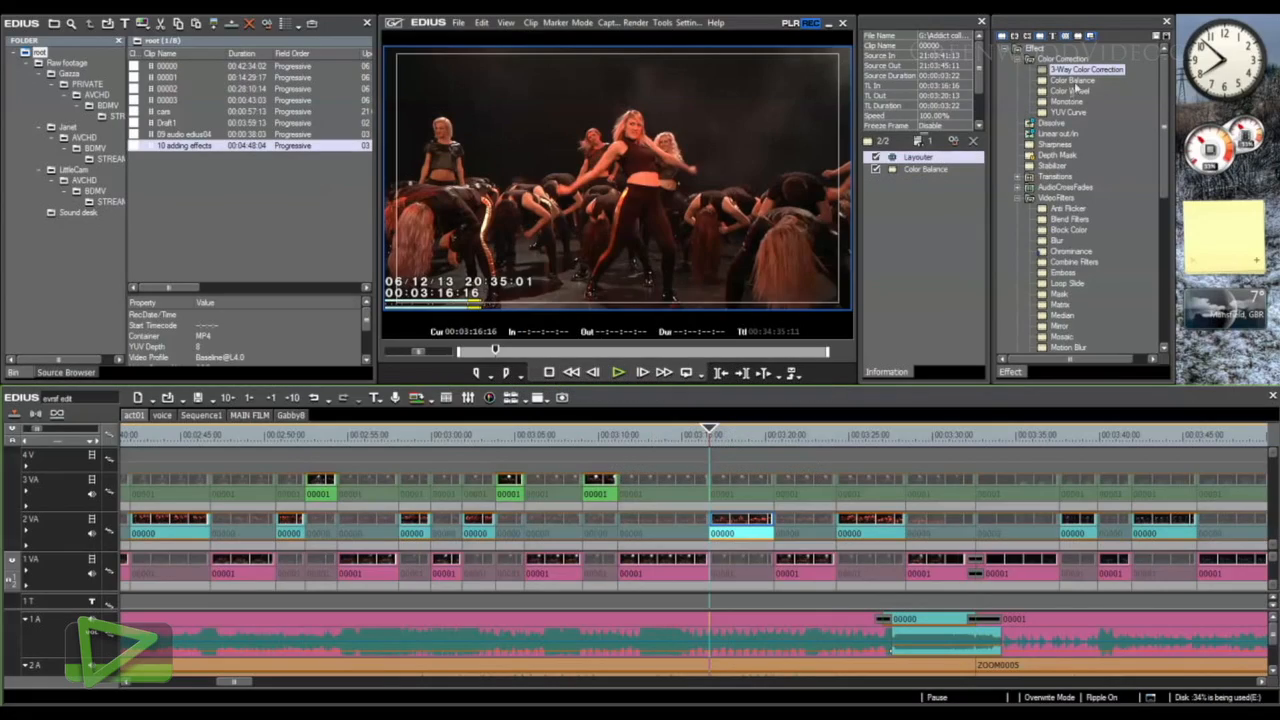
Step: Apply the 3-Way Color Correction filter to the 00000 clip at 00:03:16:16 on track 2 VA
{"action": "left_click_drag", "start_coordinate": [1075, 70], "coordinate": [740, 520]}
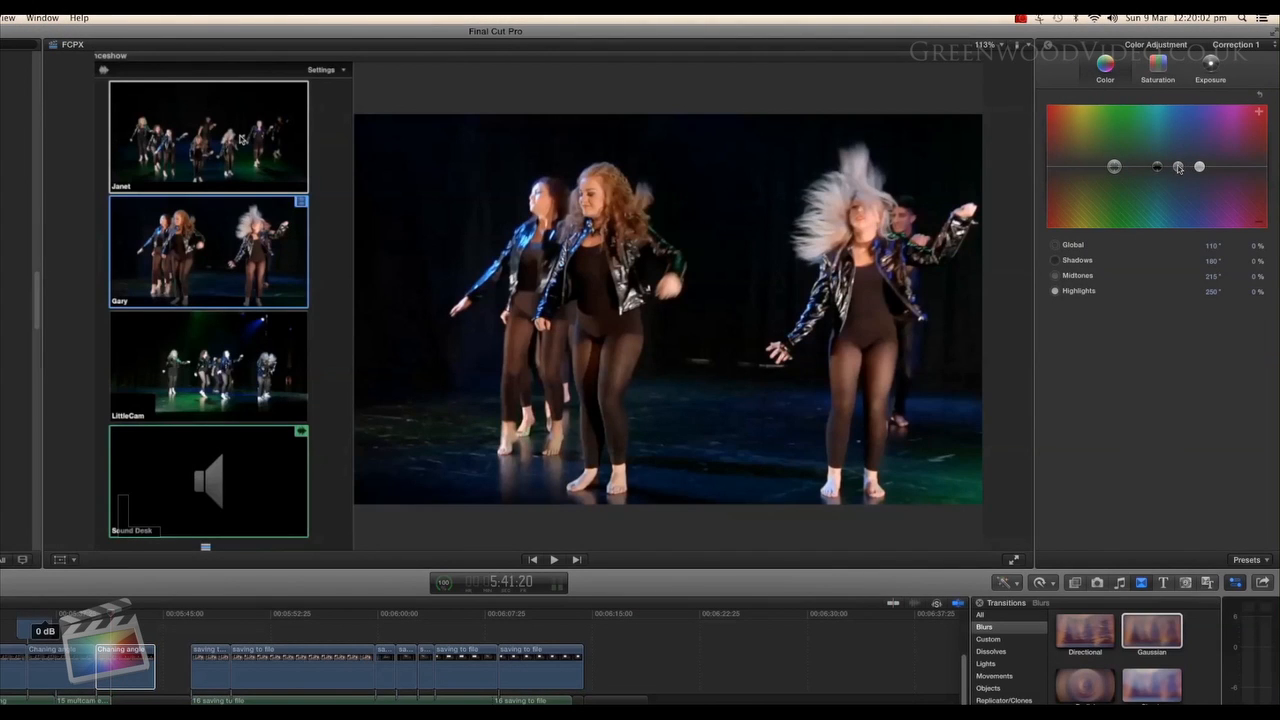
Step: In Final Cut Pro, examine the exposure and color adjustments of Correction 1
{"action": "left_click", "coordinate": [1210, 70]}
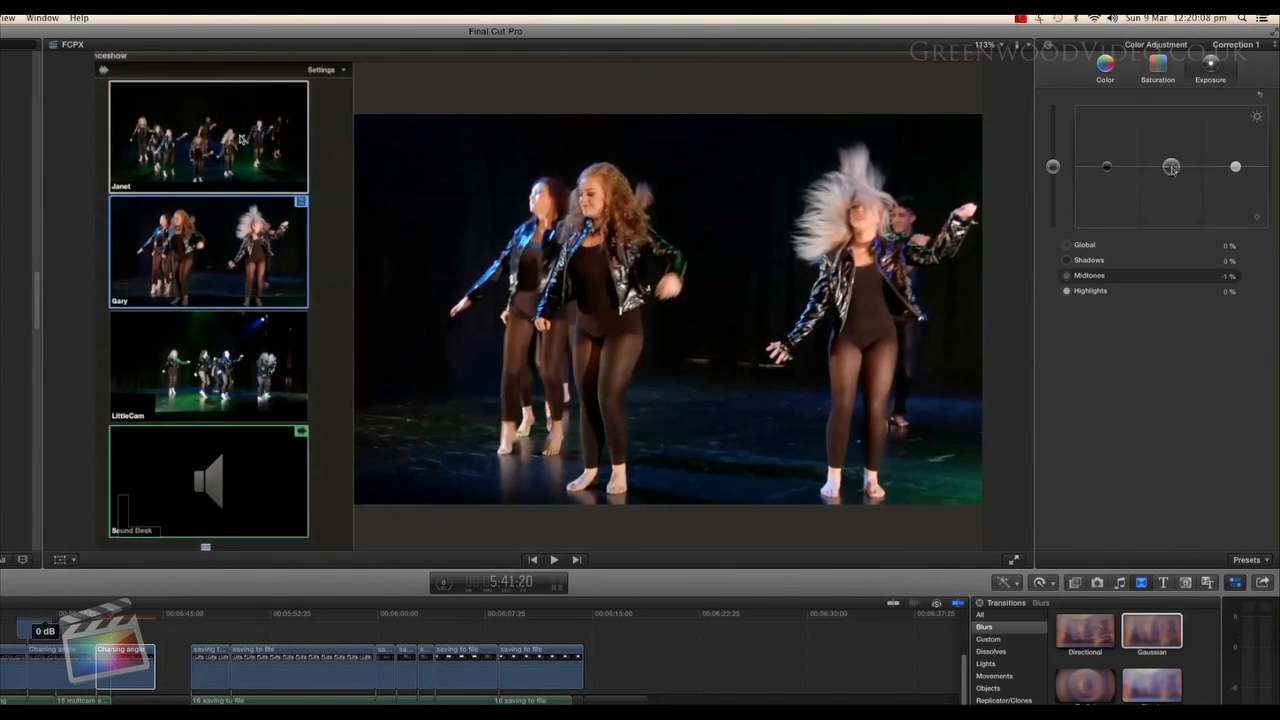
{"action": "left_click", "coordinate": [1106, 70]}
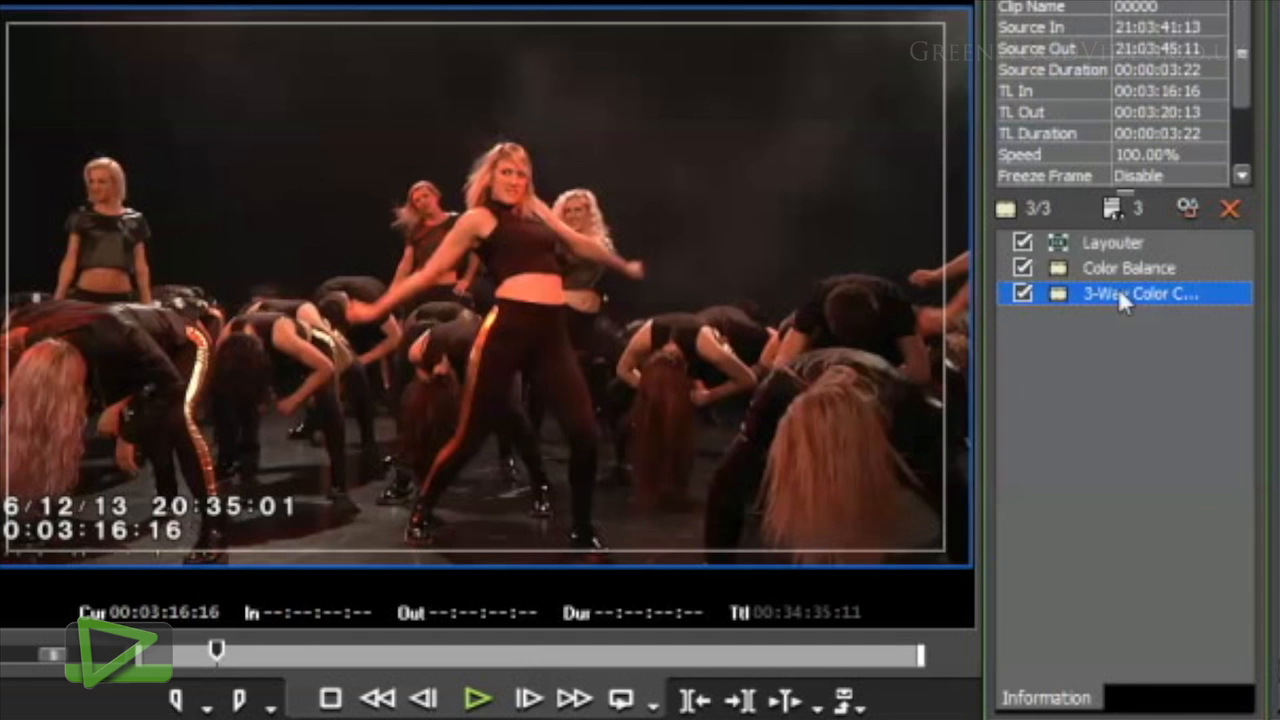
Step: Back in EDIUS, shift the 3-Way Color Correction gray balance towards blue, with Cb 34.3 and Cr -34.3
{"action": "double_click", "coordinate": [1118, 288]}
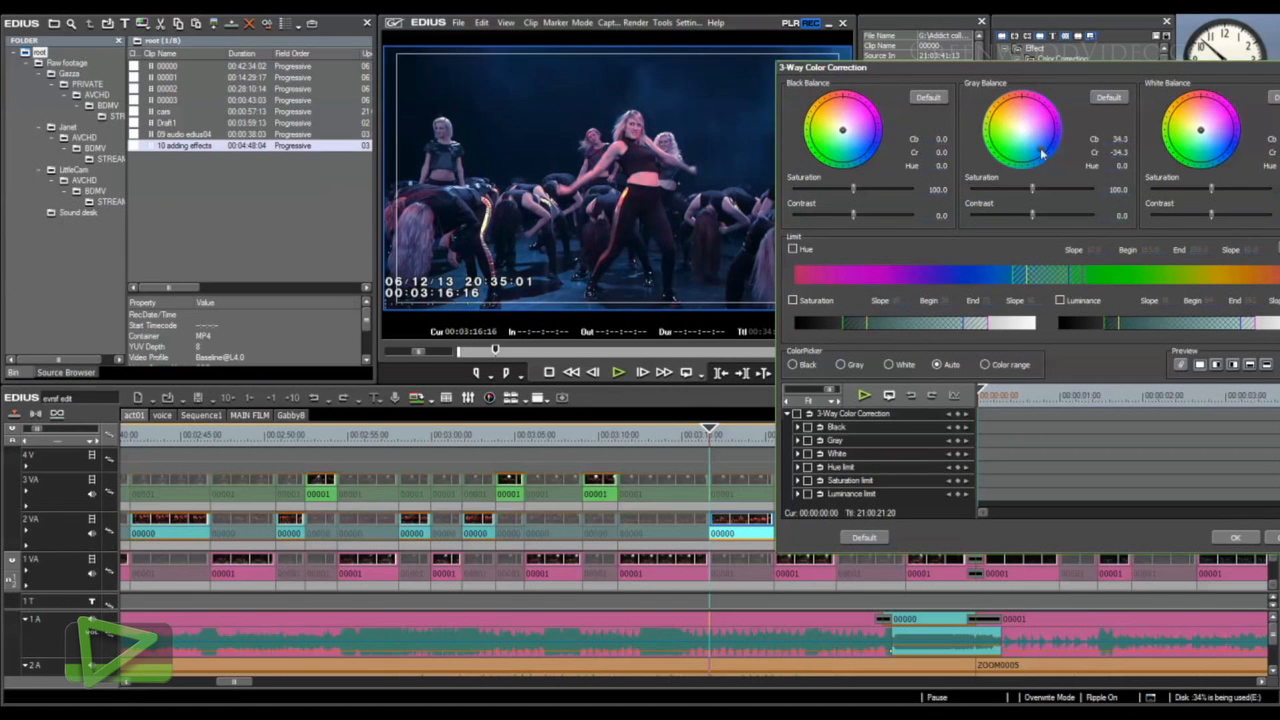
{"action": "left_click", "coordinate": [1234, 537]}
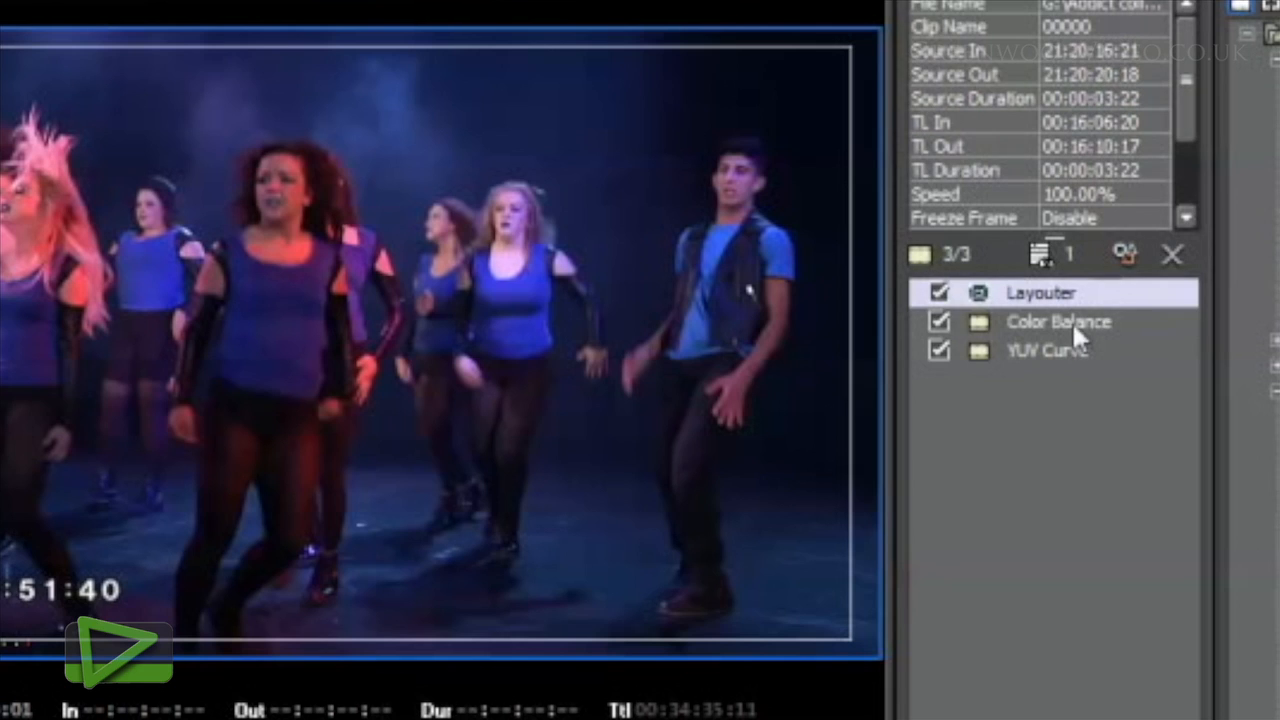
Step: Adjust the Color Balance filter of the 00000 clip at 00:16:06:20 to red 6 and green 5, and lower its chroma
{"action": "double_click", "coordinate": [952, 169]}
{"action": "left_click_drag", "start_coordinate": [1018, 189], "coordinate": [1021, 224]}
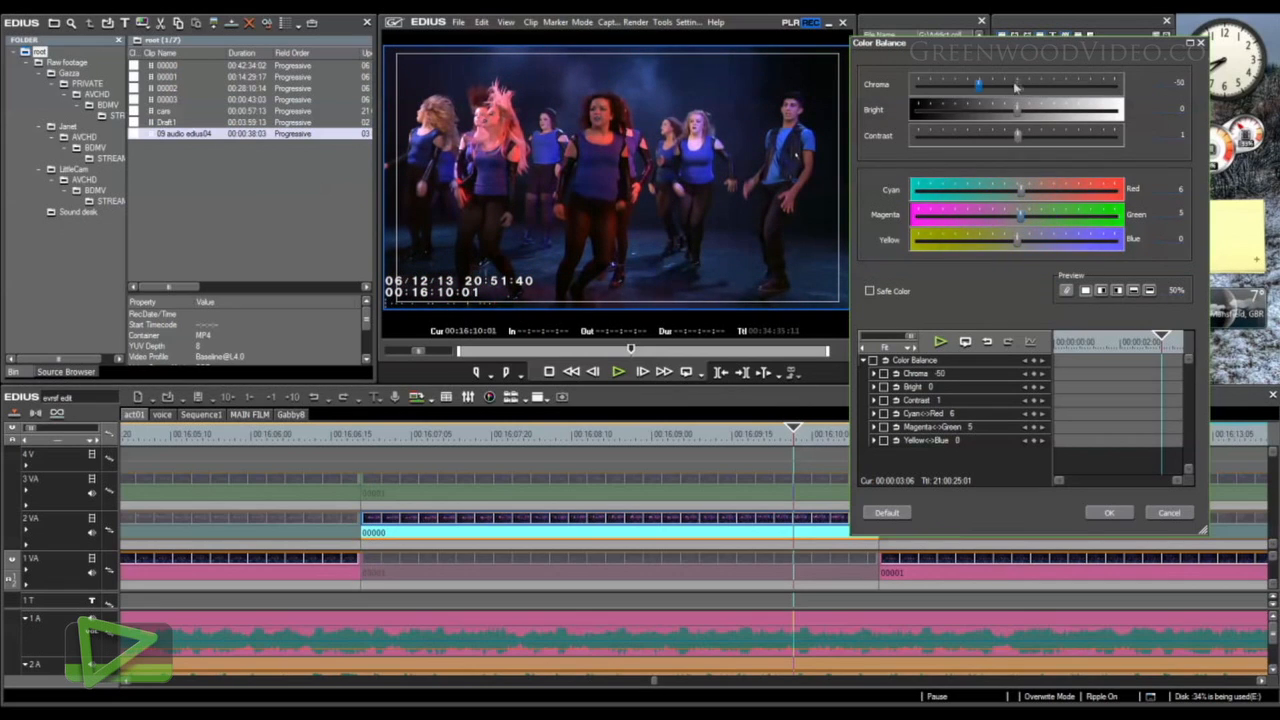
{"action": "left_click_drag", "start_coordinate": [1015, 88], "coordinate": [893, 92]}
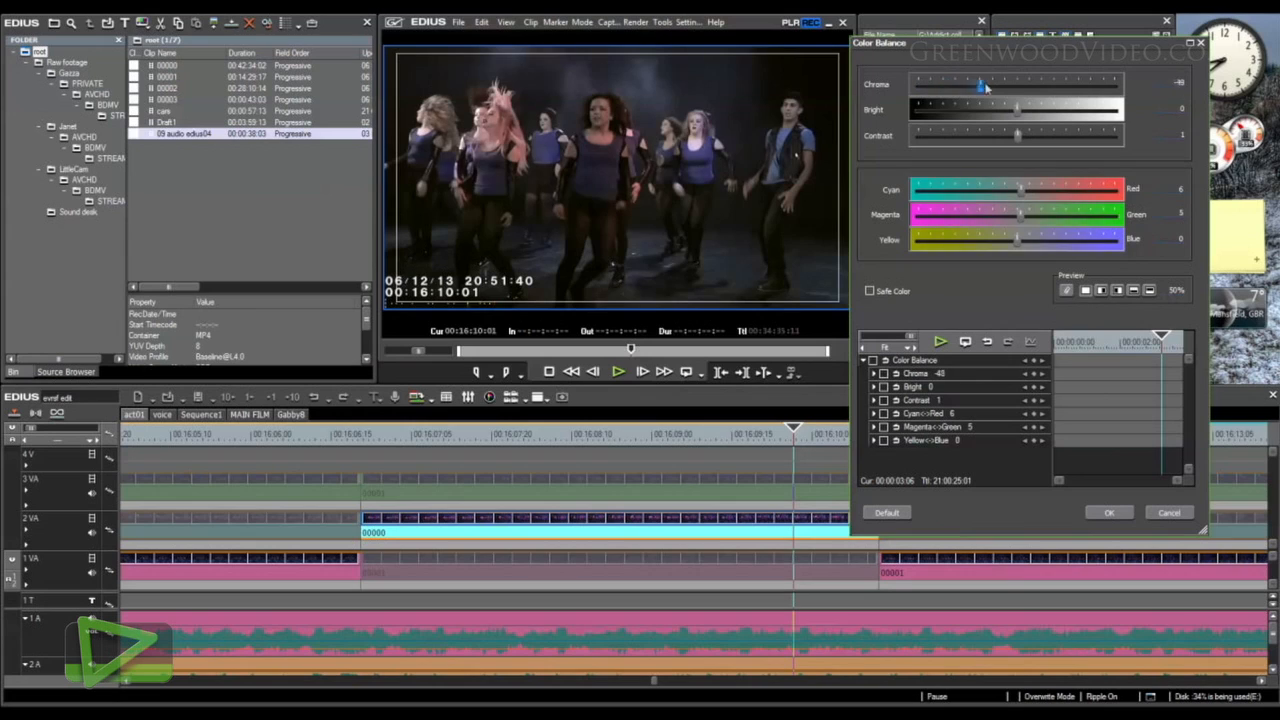
{"action": "left_click_drag", "start_coordinate": [985, 87], "coordinate": [1013, 87]}
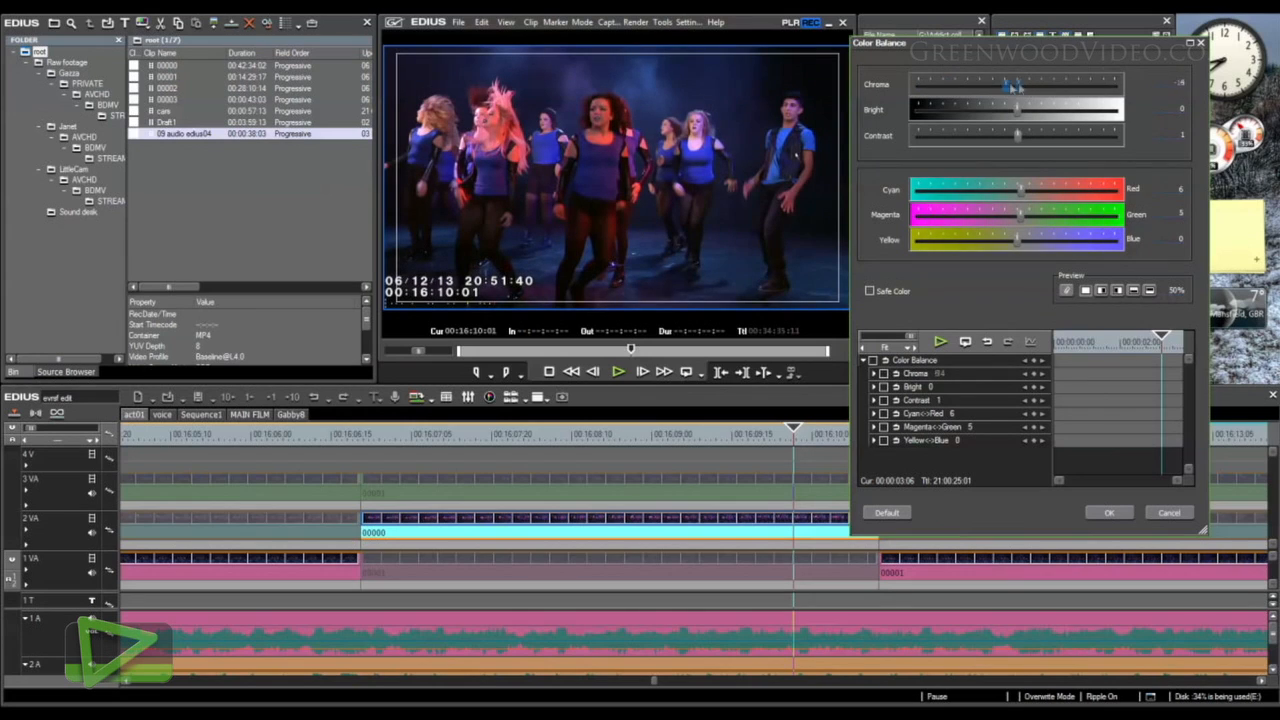
{"action": "left_click", "coordinate": [1108, 513]}
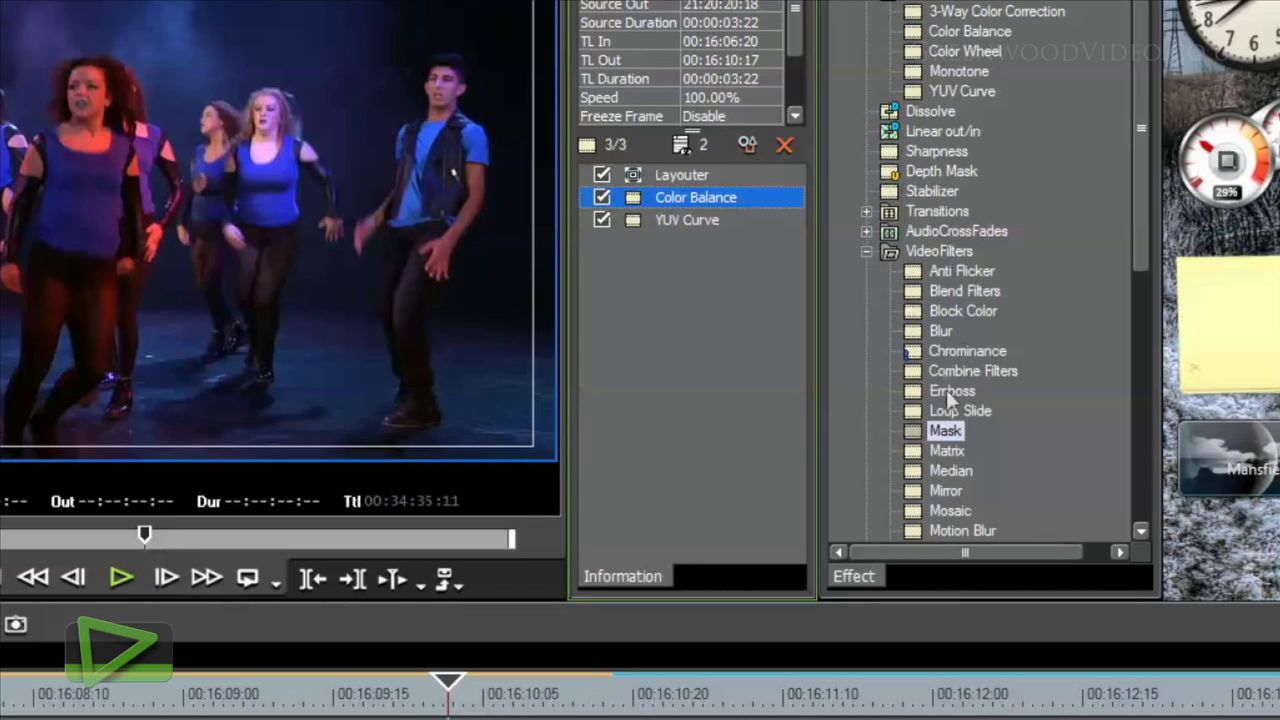
Step: Apply the Mask filter to the clip and draw a closed path around the dancers, excluding the man in the vest
{"action": "left_click_drag", "start_coordinate": [945, 435], "coordinate": [705, 250]}
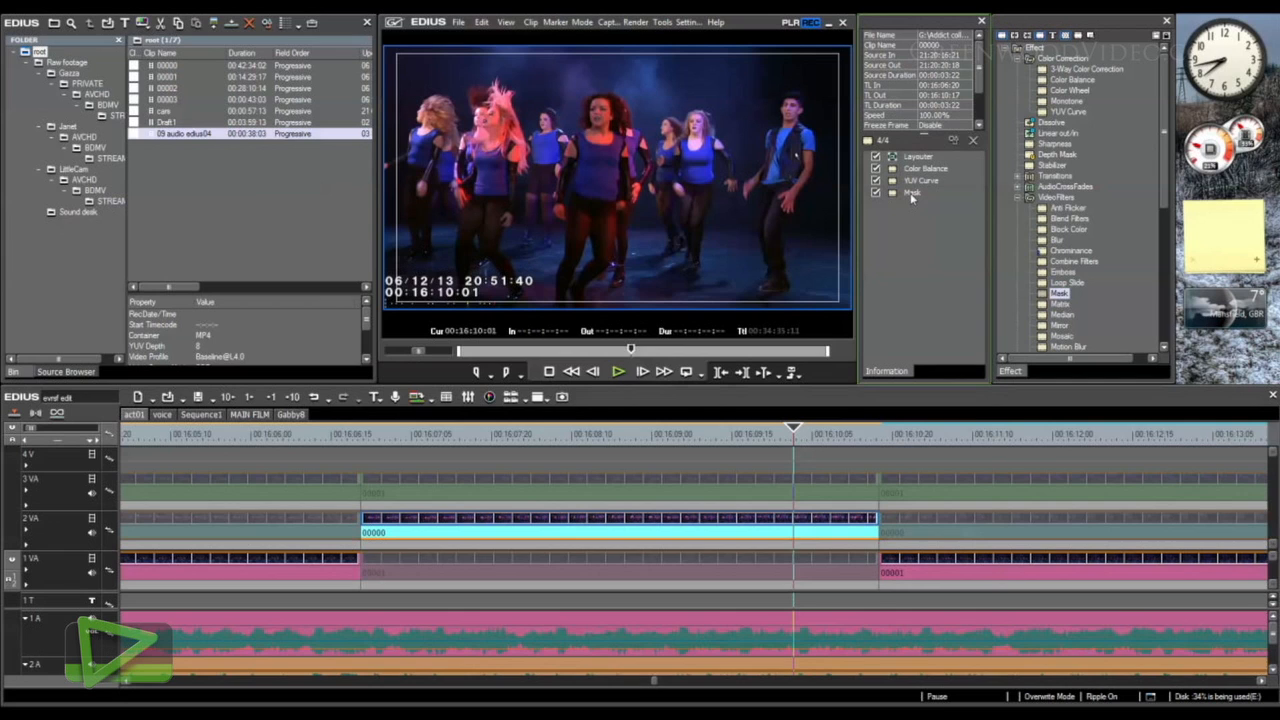
{"action": "double_click", "coordinate": [968, 1]}
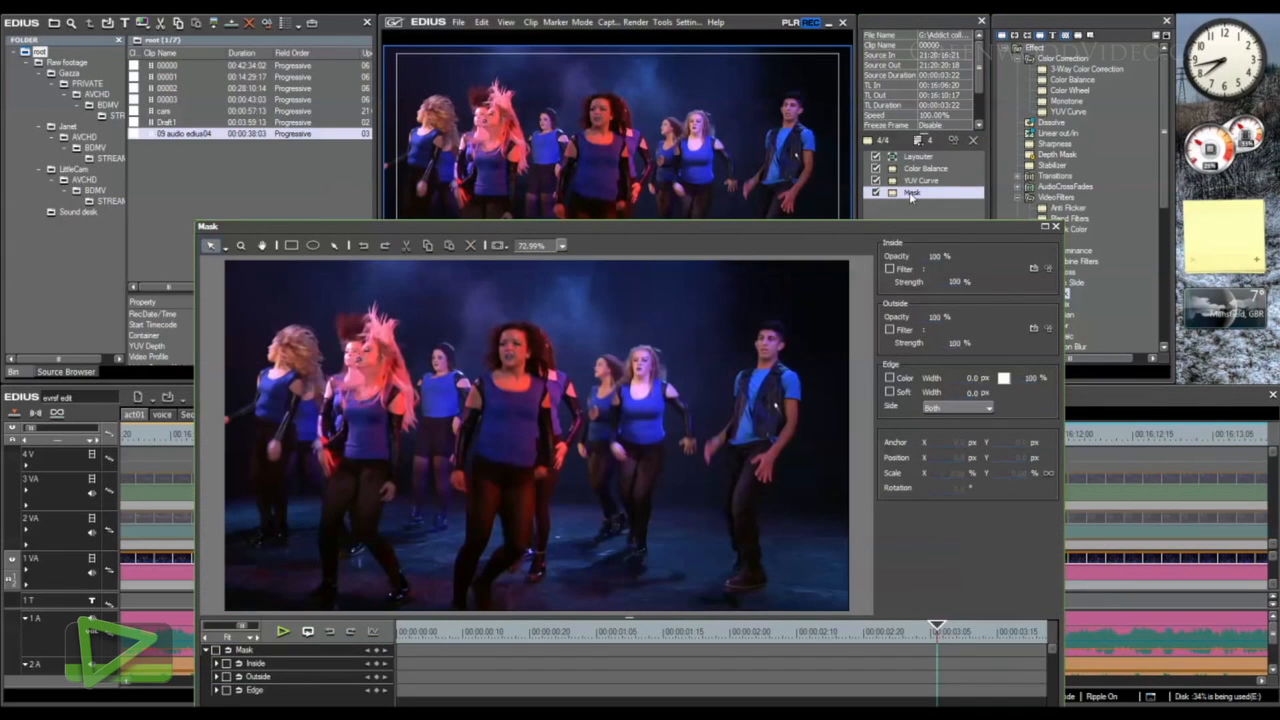
{"action": "left_click", "coordinate": [336, 247]}
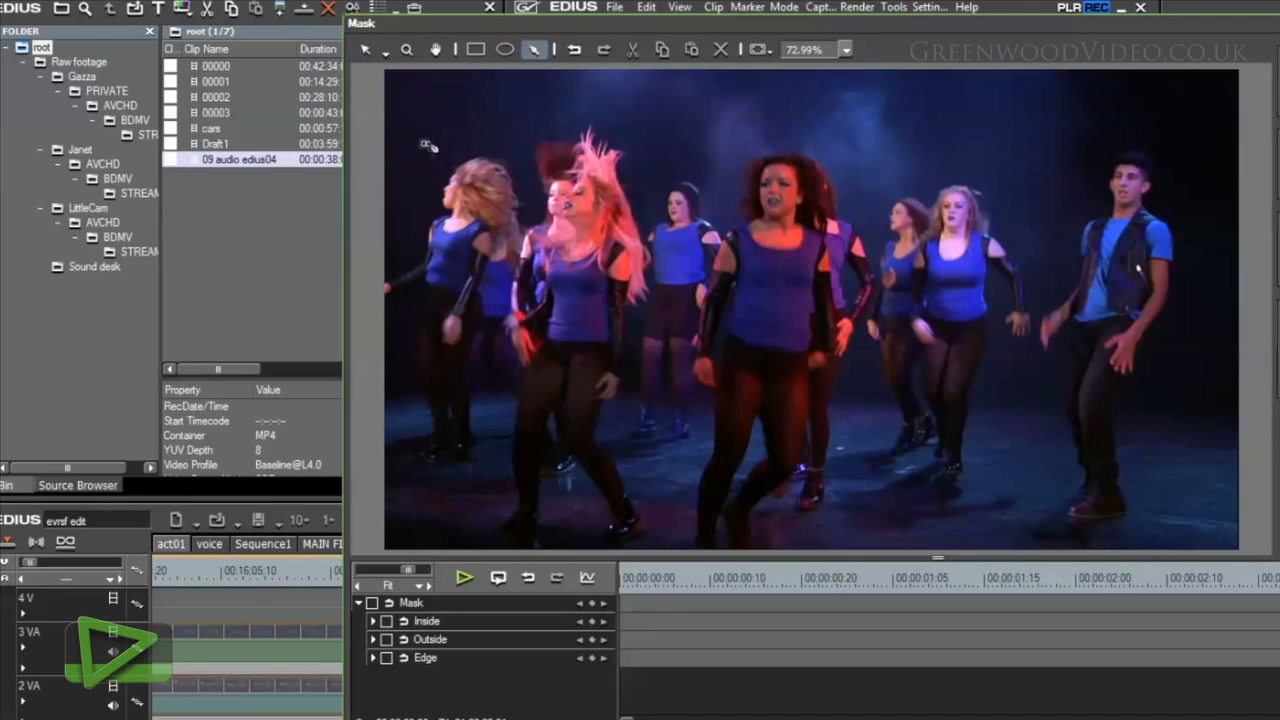
{"action": "left_click", "coordinate": [625, 119]}
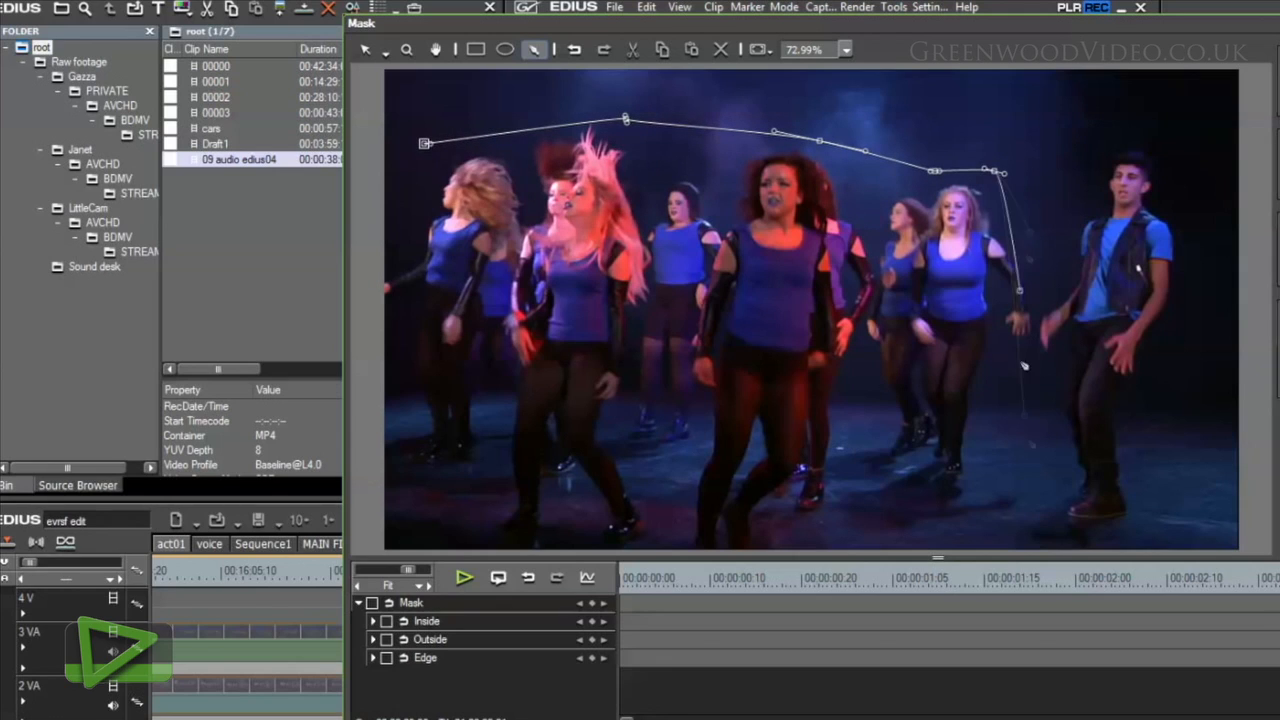
{"action": "left_click", "coordinate": [1024, 443]}
{"action": "left_click", "coordinate": [993, 523]}
{"action": "left_click", "coordinate": [911, 535]}
{"action": "left_click", "coordinate": [624, 545]}
{"action": "left_click", "coordinate": [490, 542]}
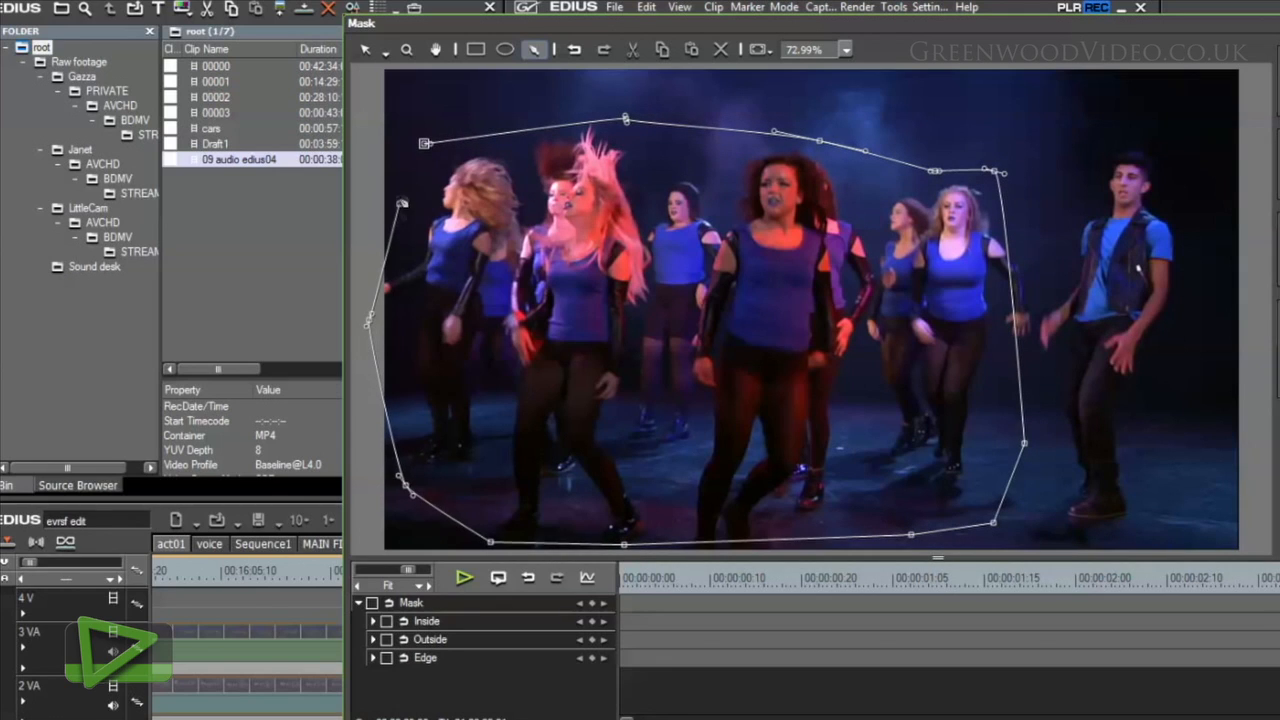
{"action": "double_click", "coordinate": [401, 204]}
Step: Assign a Color Balance filter to the mask and set its contrast to 76
{"action": "double_click", "coordinate": [686, 328]}
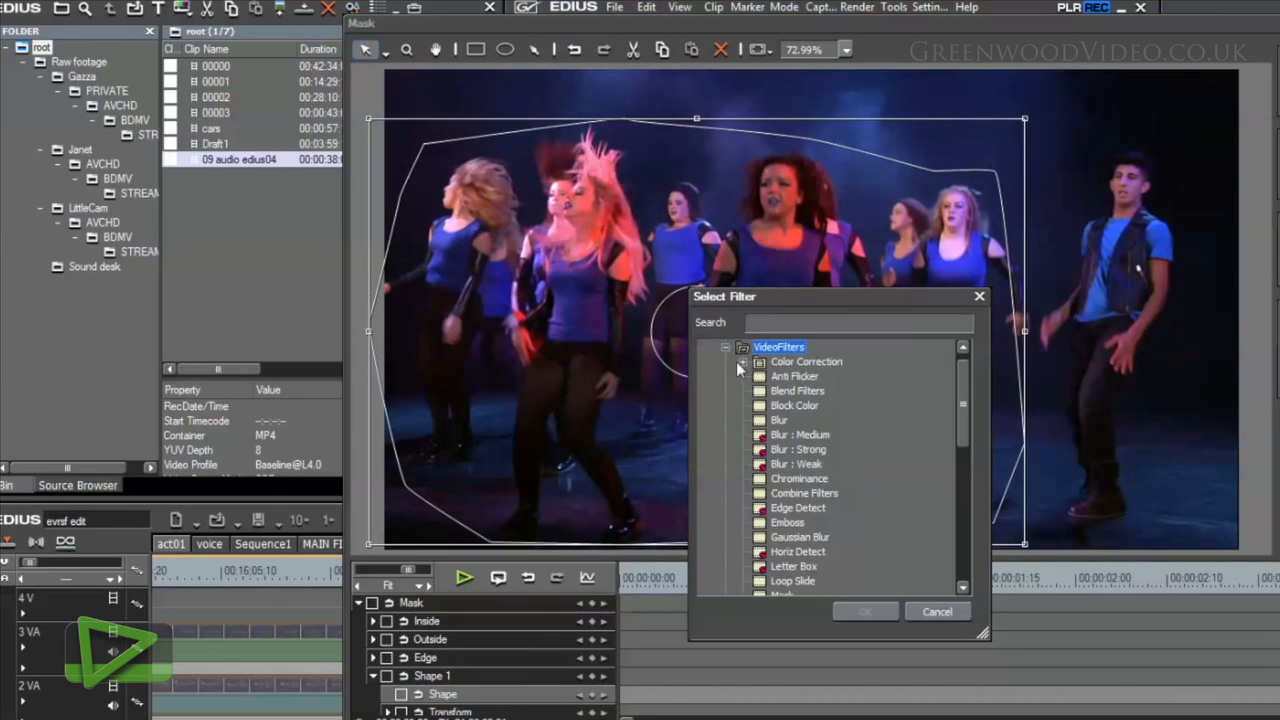
{"action": "left_click", "coordinate": [741, 362]}
{"action": "left_click", "coordinate": [866, 611]}
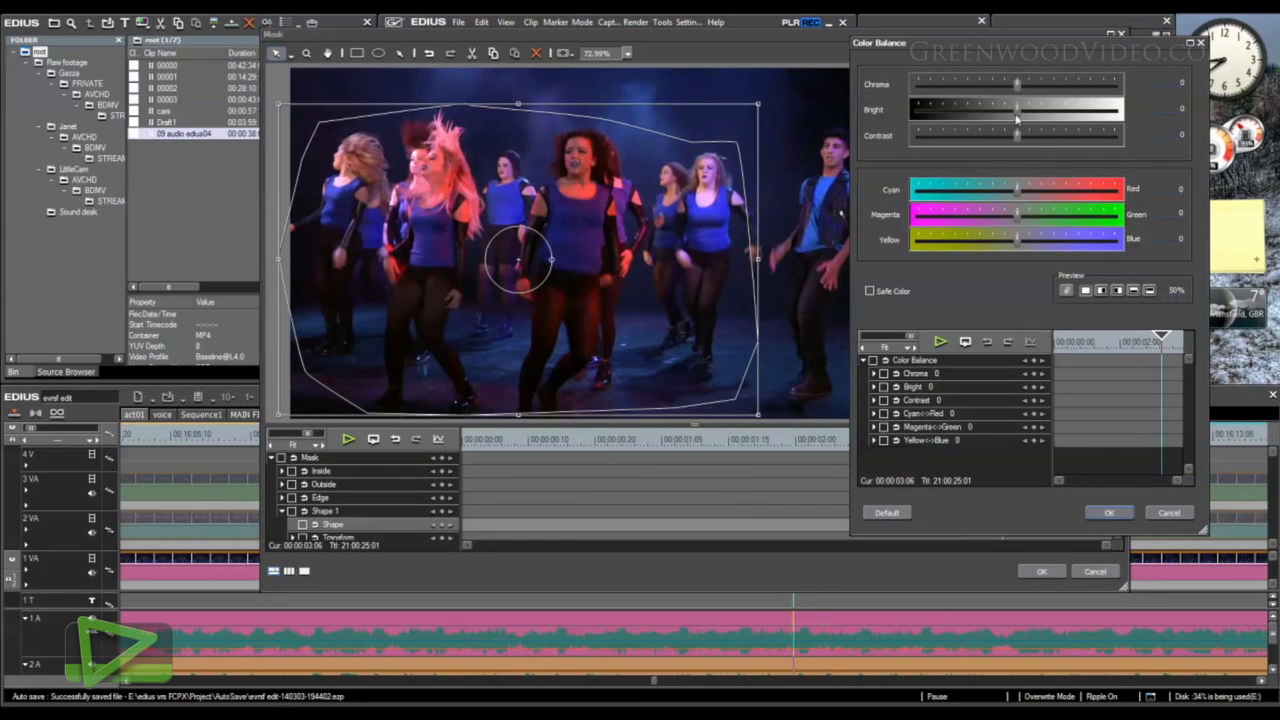
{"action": "left_click_drag", "start_coordinate": [1017, 135], "coordinate": [1077, 140]}
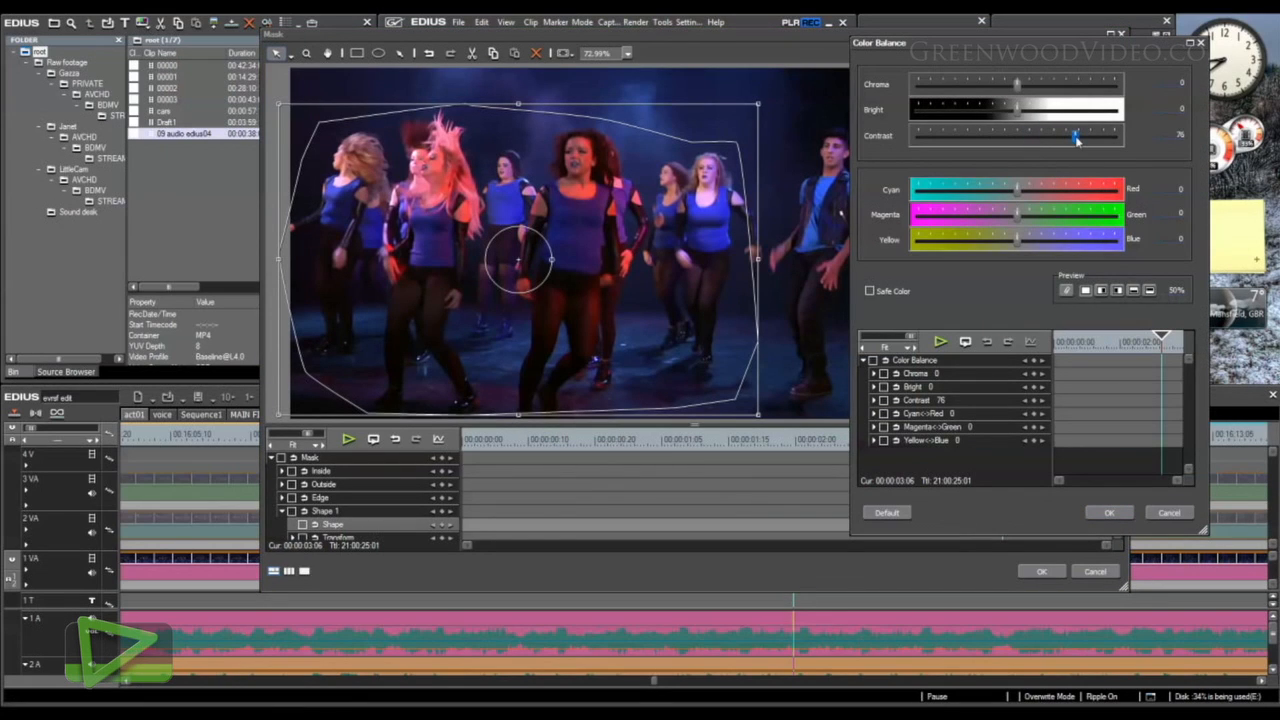
{"action": "left_click", "coordinate": [1109, 512]}
{"action": "left_click", "coordinate": [620, 372]}
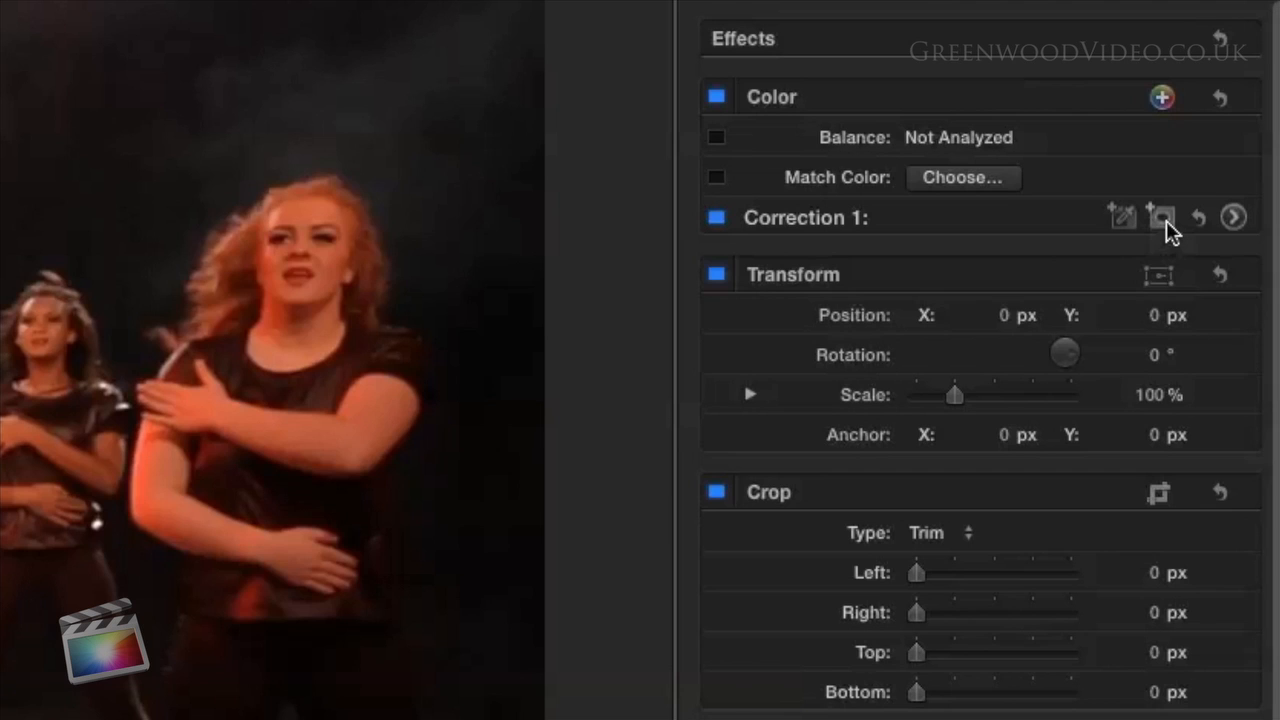
Step: In Final Cut Pro, add a shape mask to Correction 1 and lower the exposure of the shadows outside it
{"action": "left_click", "coordinate": [1162, 218]}
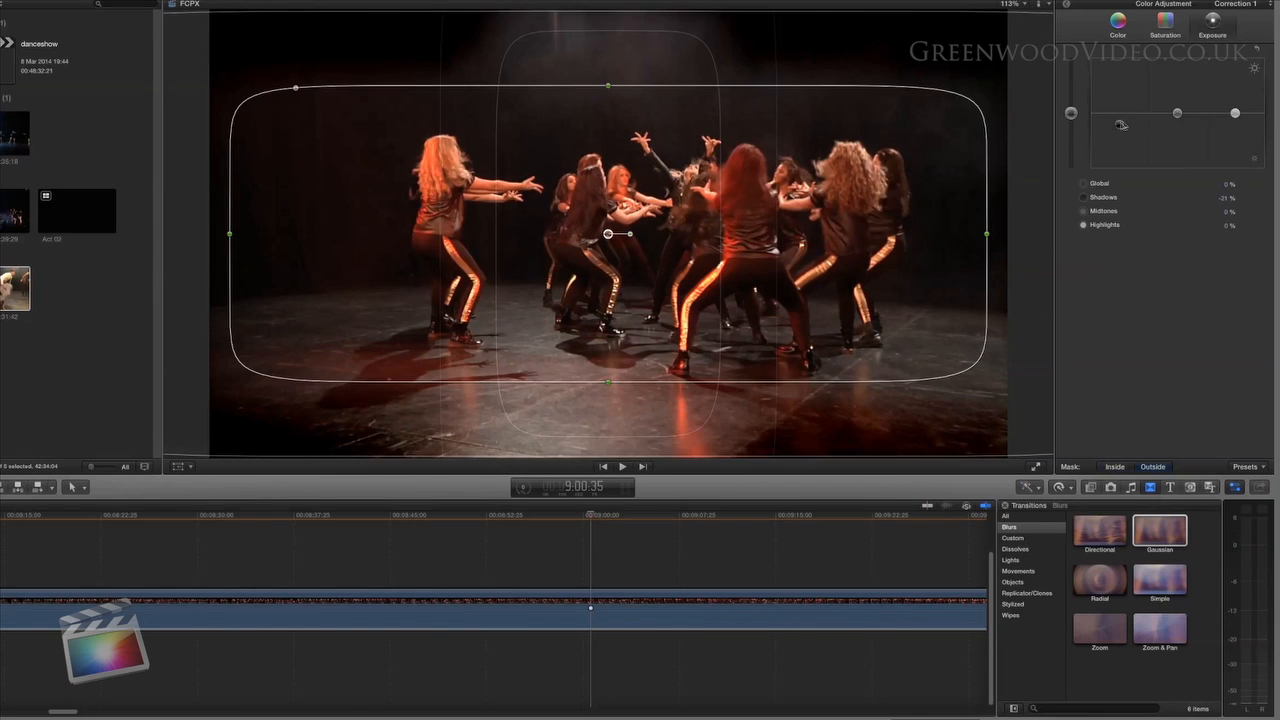
{"action": "left_click", "coordinate": [1067, 8]}
{"action": "left_click", "coordinate": [1231, 107]}
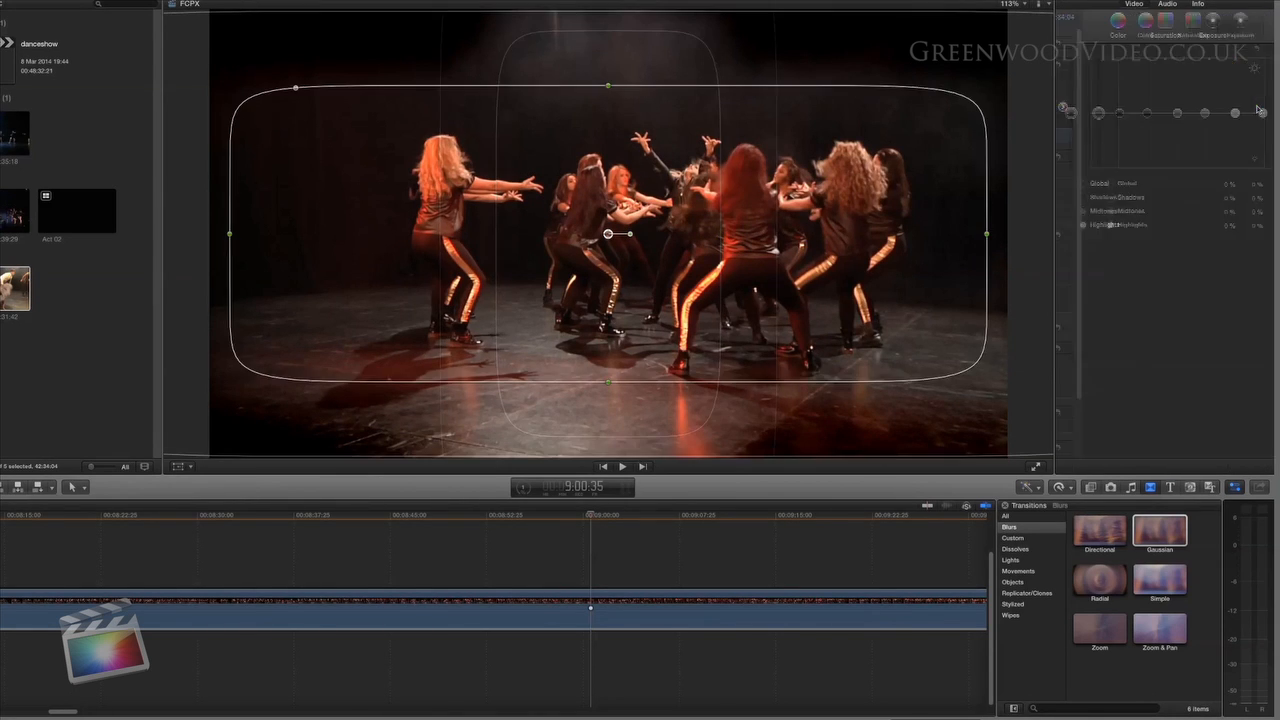
{"action": "left_click_drag", "start_coordinate": [1120, 114], "coordinate": [1120, 116]}
{"action": "left_click_drag", "start_coordinate": [1120, 125], "coordinate": [1122, 148]}
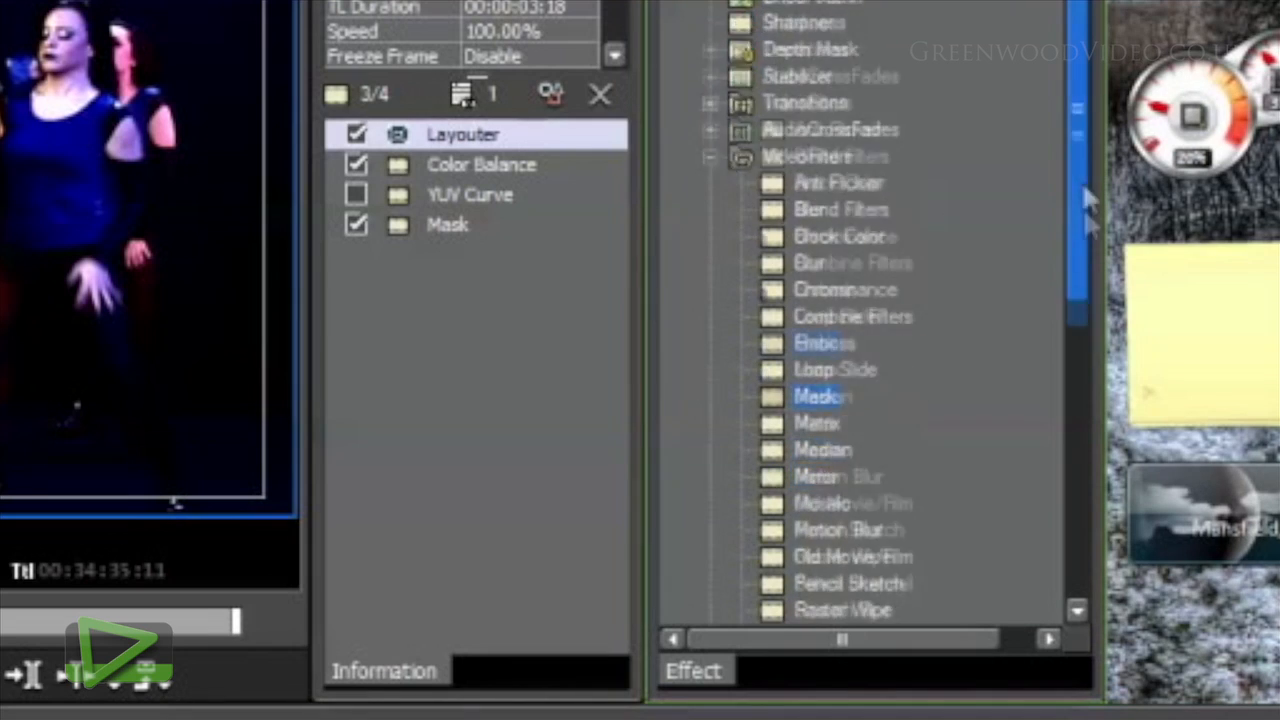
Step: In EDIUS, apply the Mirror filter to the clip at 00:15:30:24 and try its vertical and horizontal flipping options
{"action": "left_click_drag", "start_coordinate": [1081, 180], "coordinate": [1090, 301]}
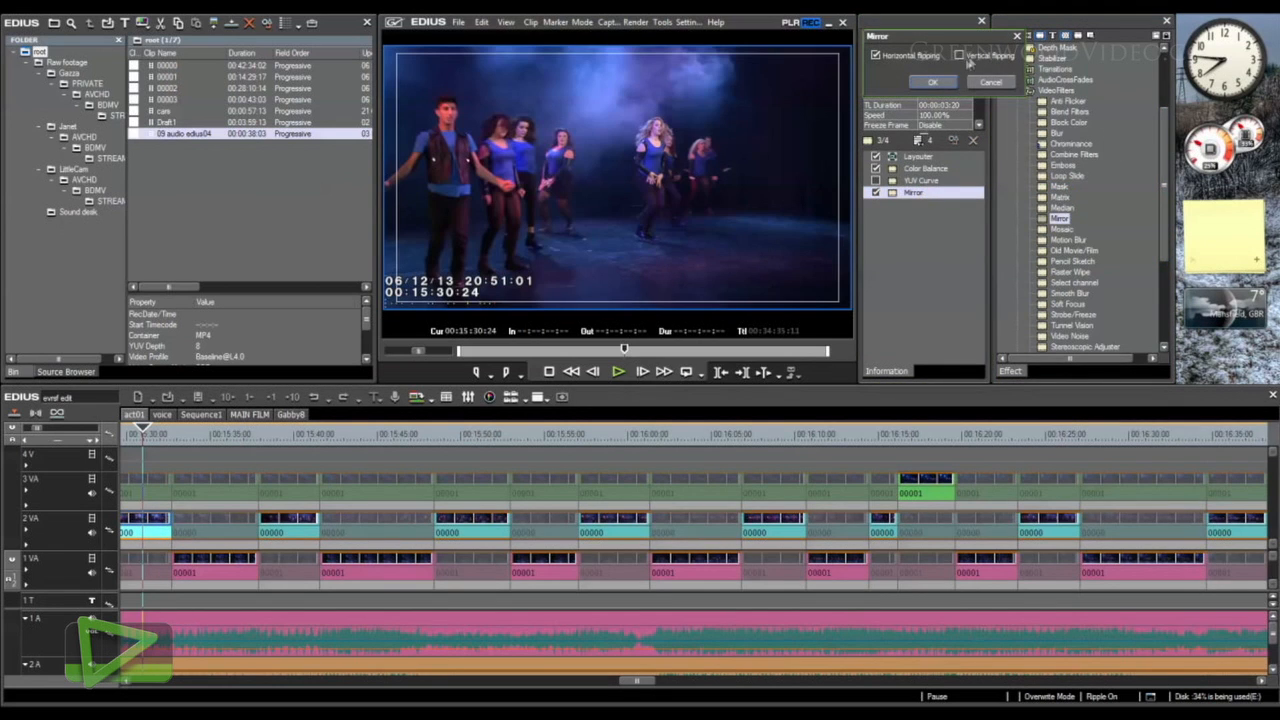
{"action": "left_click", "coordinate": [966, 57]}
{"action": "left_click", "coordinate": [966, 57]}
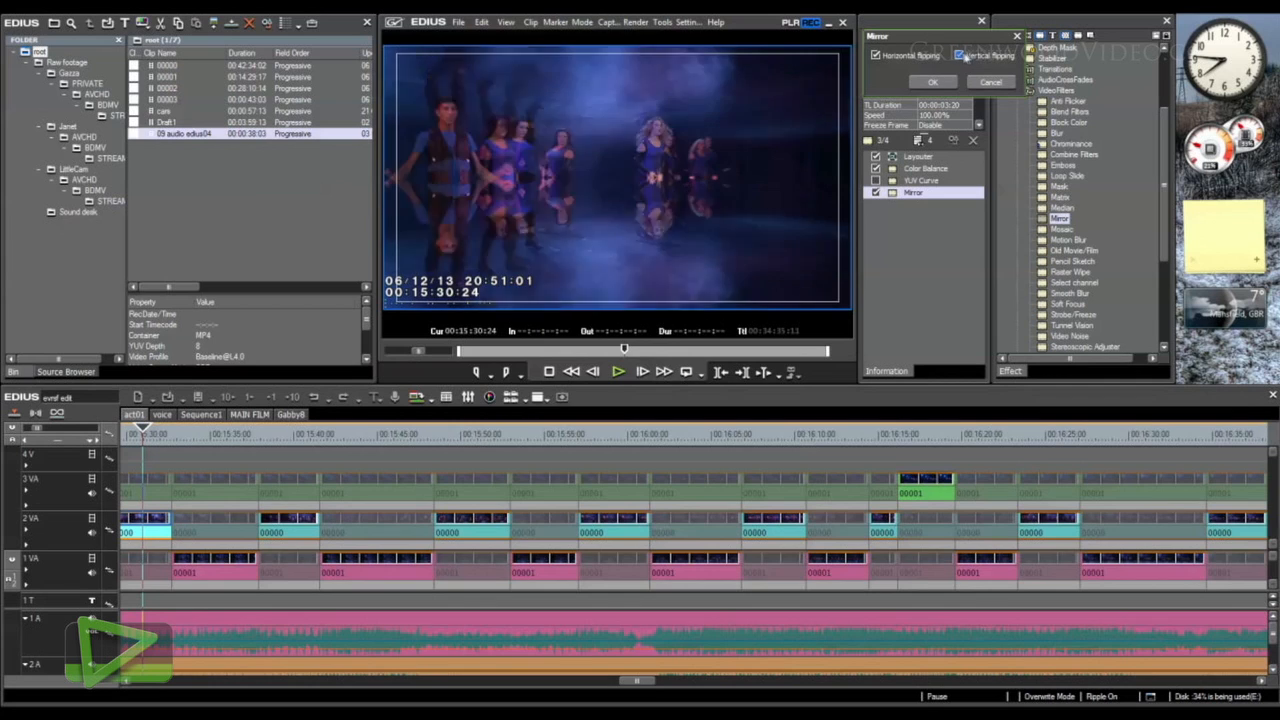
{"action": "left_click", "coordinate": [877, 56]}
{"action": "left_click", "coordinate": [1000, 88]}
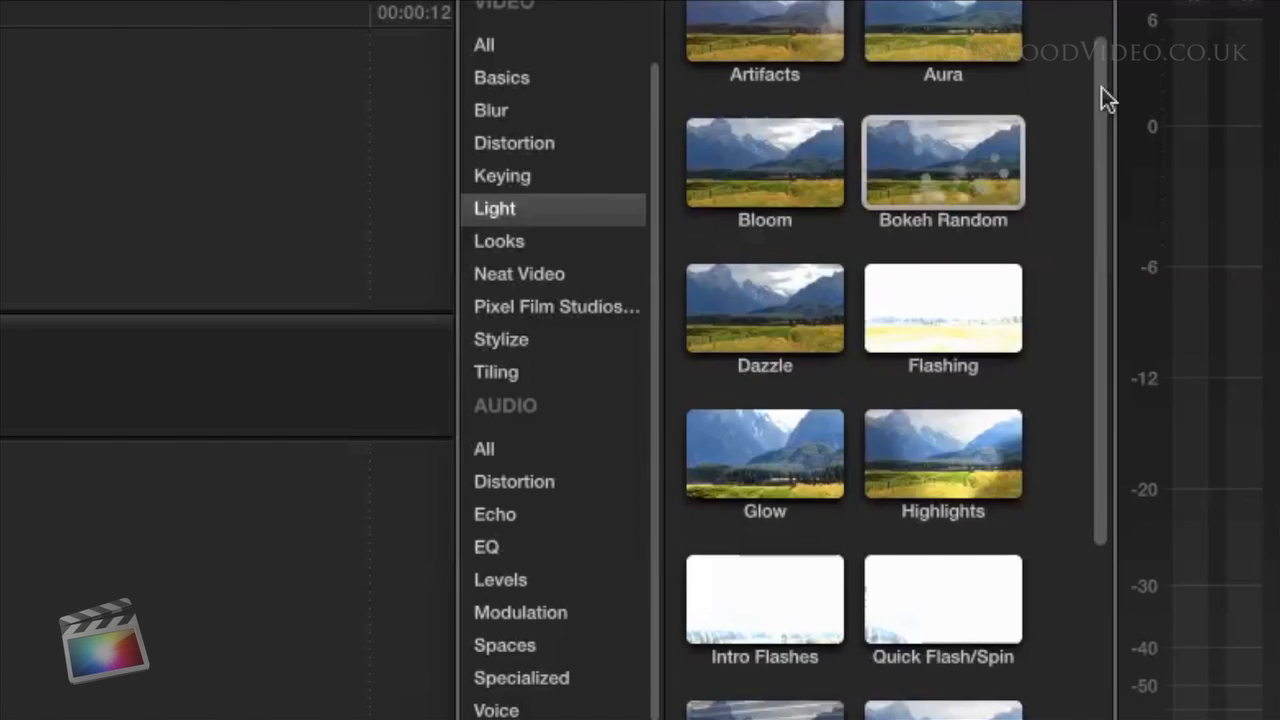
Step: In Final Cut Pro, look through the available Light video effects
{"action": "left_click_drag", "start_coordinate": [1103, 95], "coordinate": [1121, 225]}
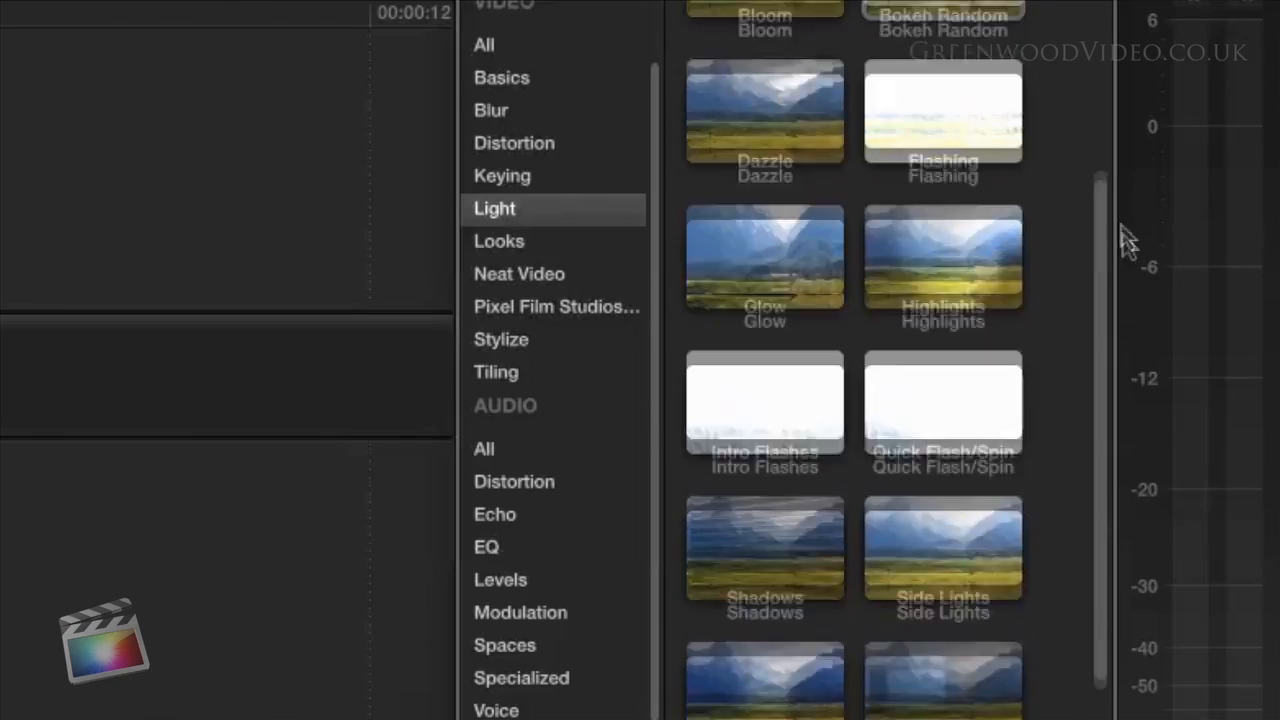
{"action": "left_click_drag", "start_coordinate": [1128, 240], "coordinate": [1128, 277]}
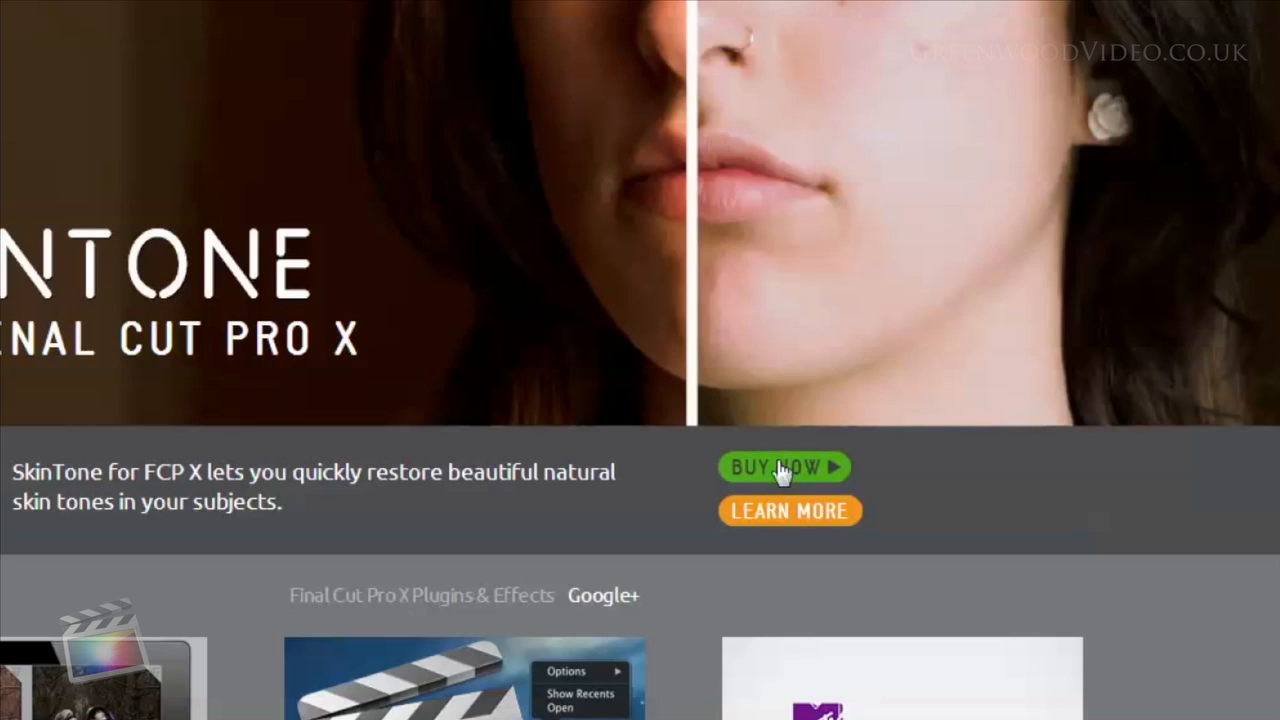
Step: Switch to the web browser and look through the Final Cut Pro X plugins, transitions and effects offered by Pixel Film Studios
{"action": "left_click", "coordinate": [780, 468]}
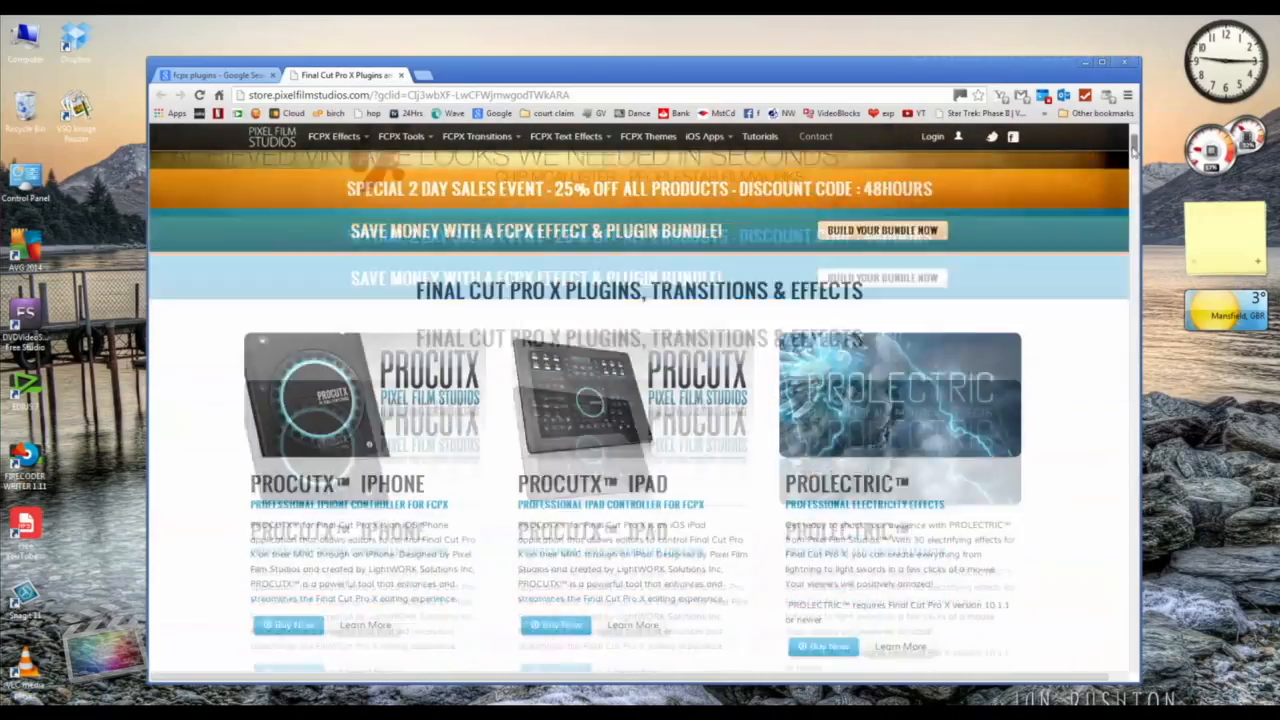
{"action": "scroll", "coordinate": [640, 400], "scroll_direction": "down", "scroll_amount": 10}
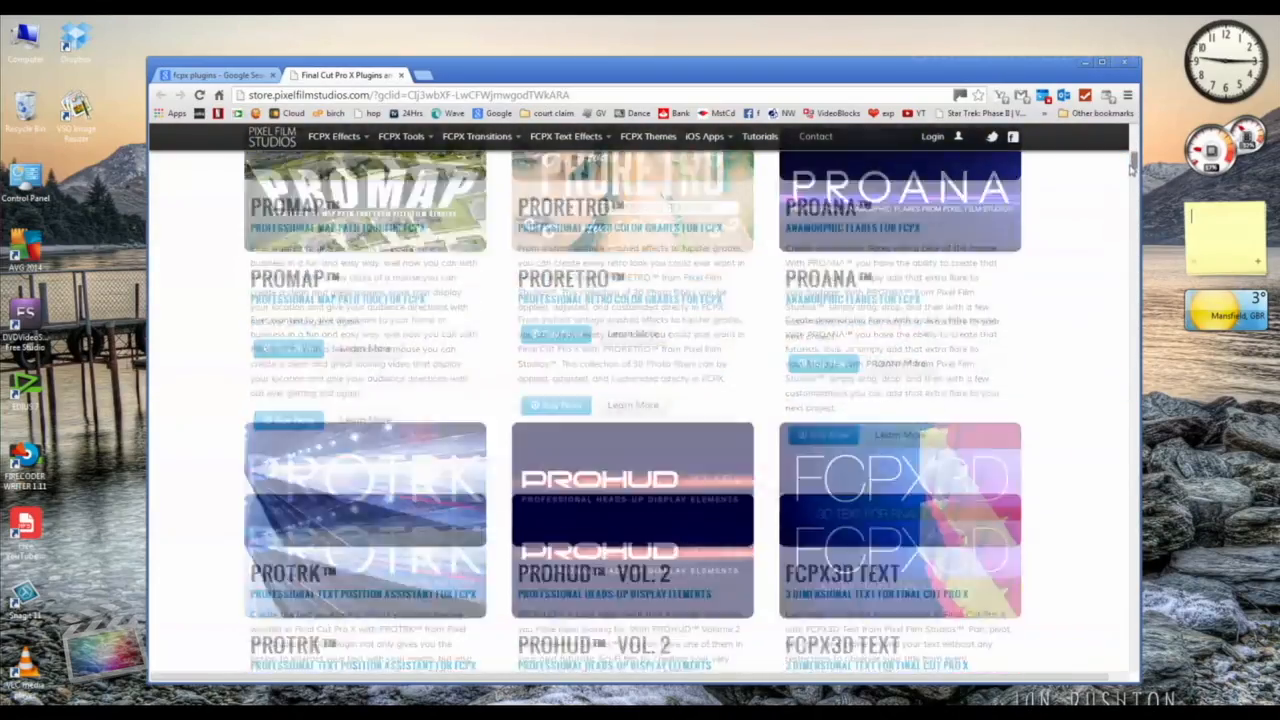
{"action": "scroll", "coordinate": [1133, 168], "scroll_direction": "down", "scroll_amount": 3}
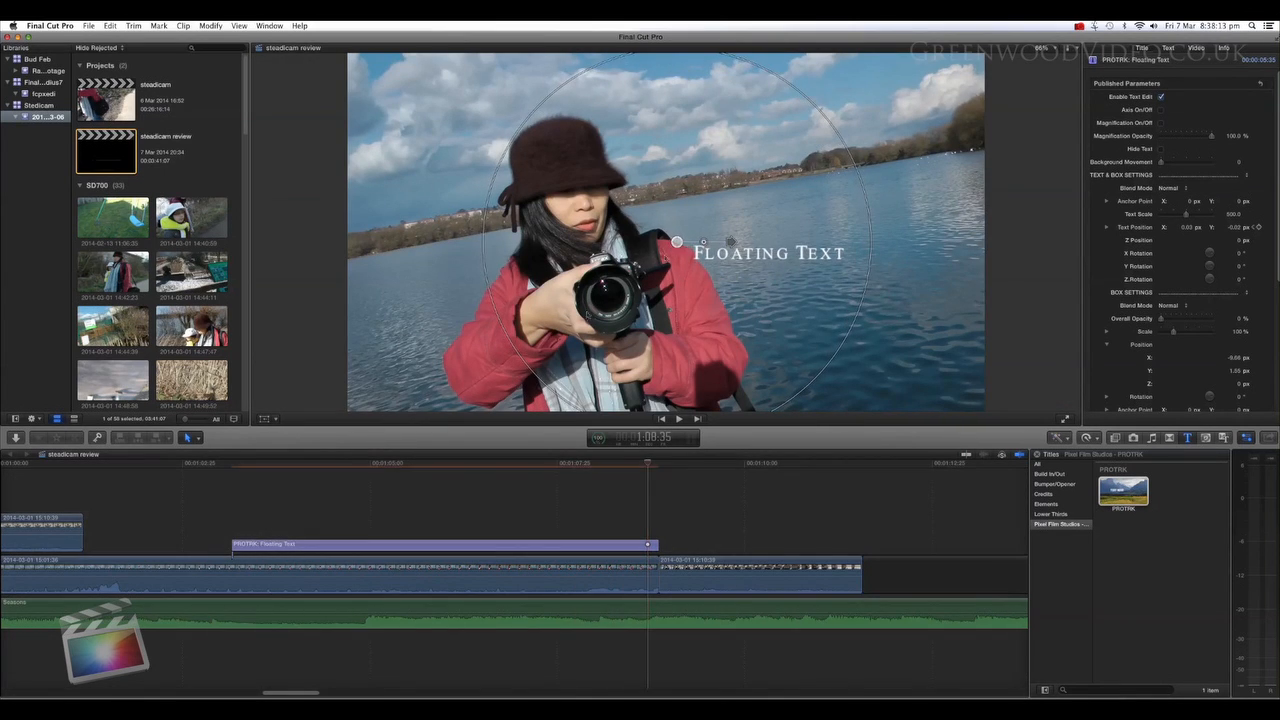
Step: In Final Cut Pro's steadicam review project, play the PROTRK Floating Text title from near its start
{"action": "left_click", "coordinate": [249, 466]}
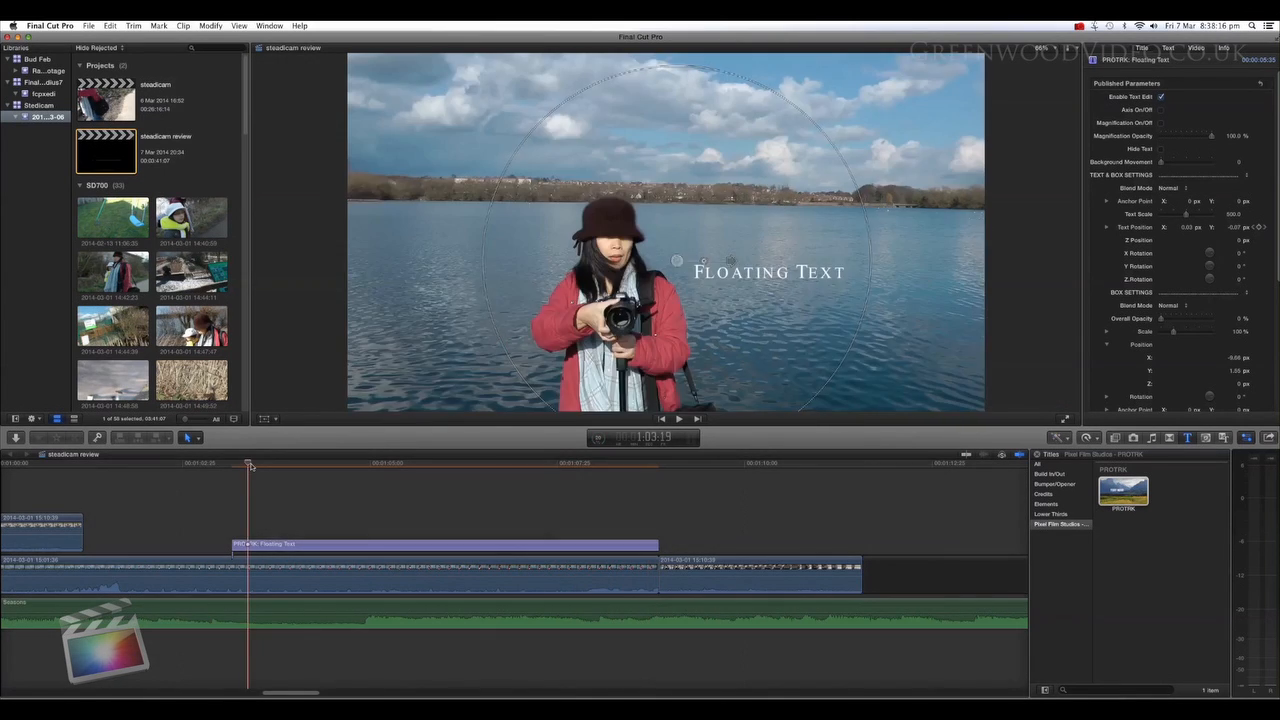
{"action": "key", "text": "space"}
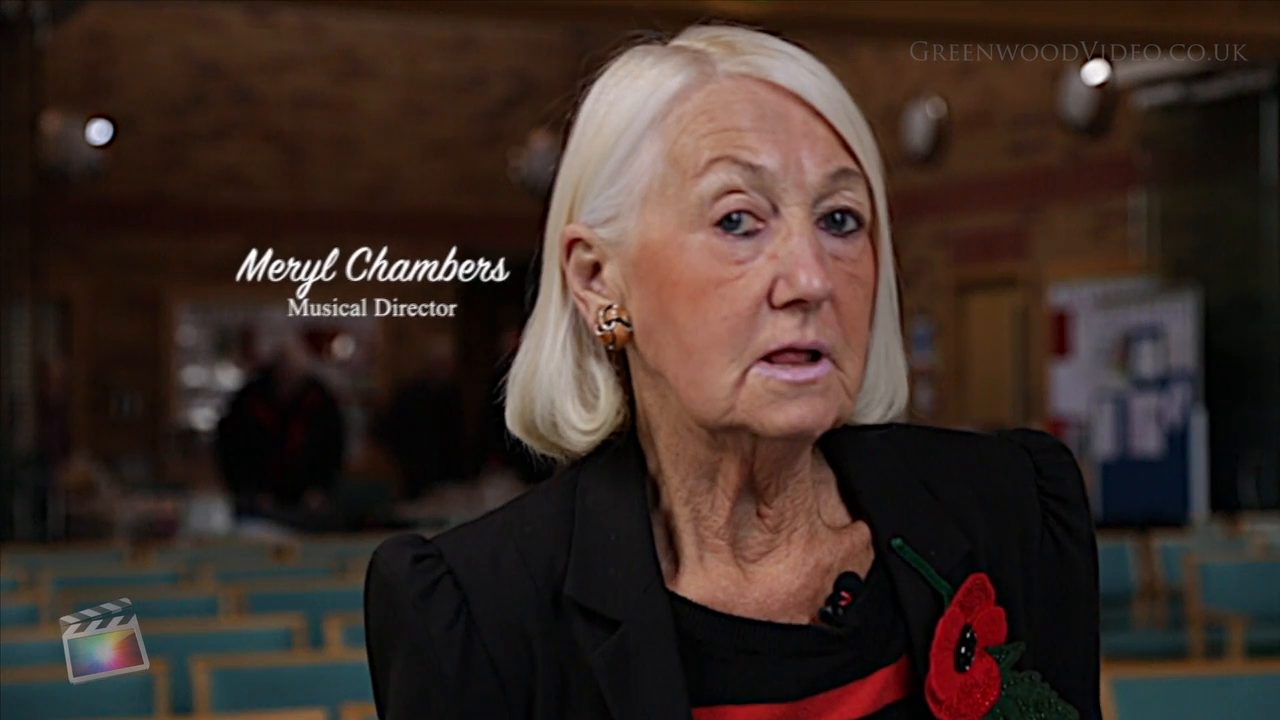